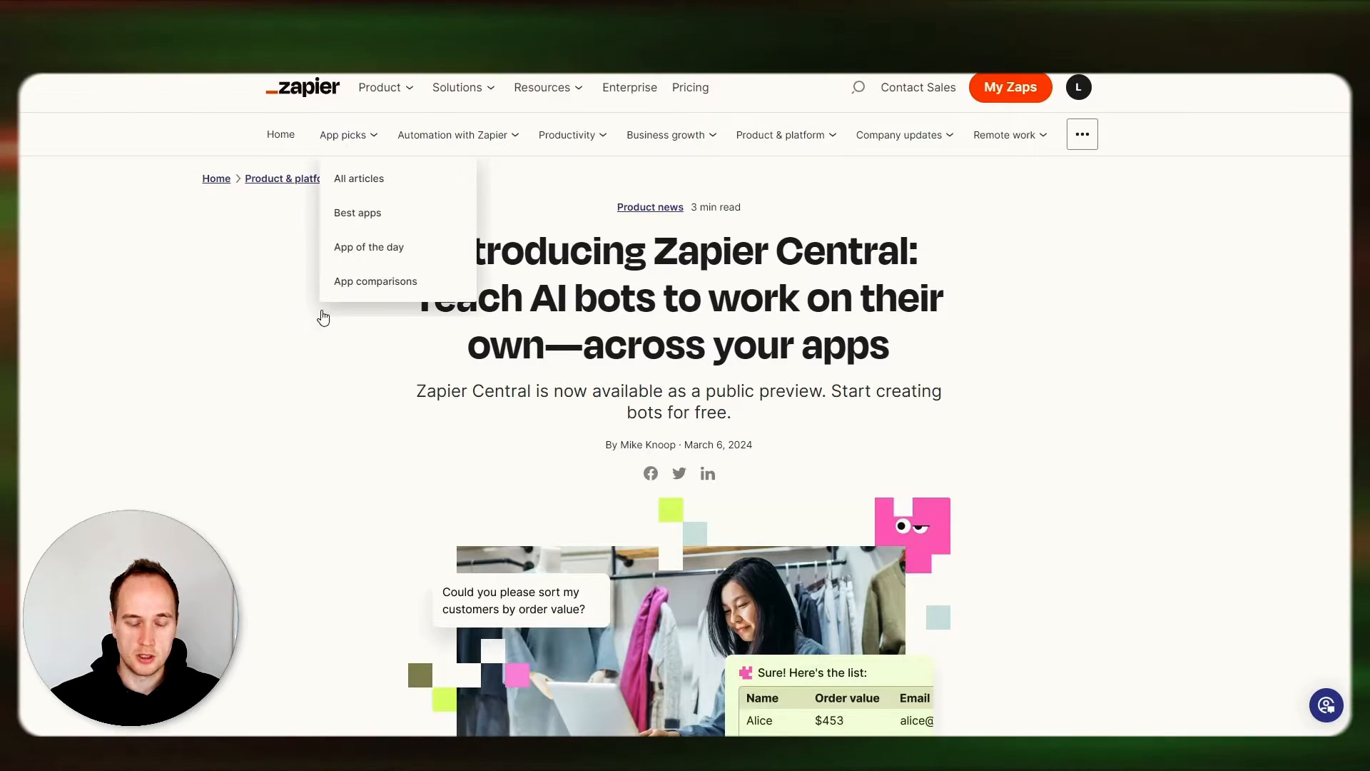
Go to Zapier Central using the free-trial link in the announcement article.
scroll(398, 330, down, 4)
scroll(398, 330, down, 15)
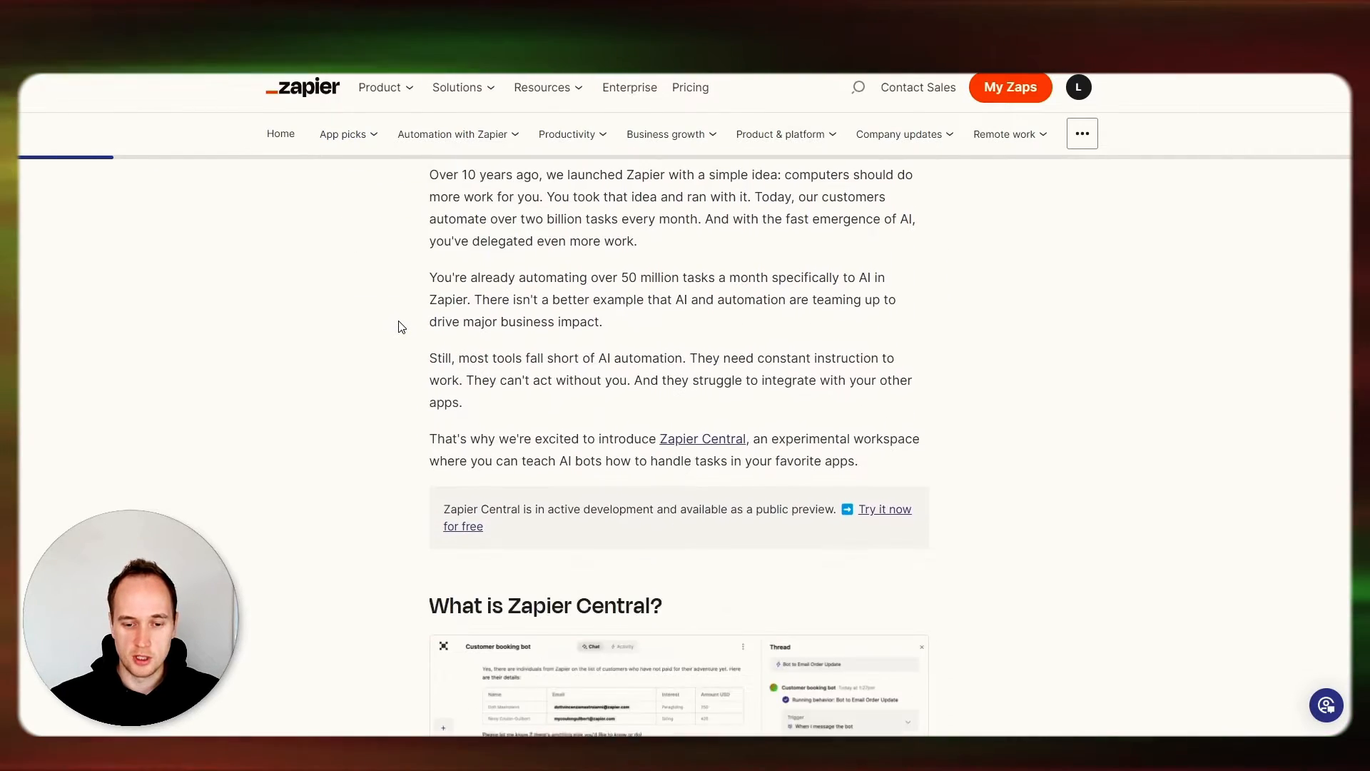
scroll(398, 323, down, 5)
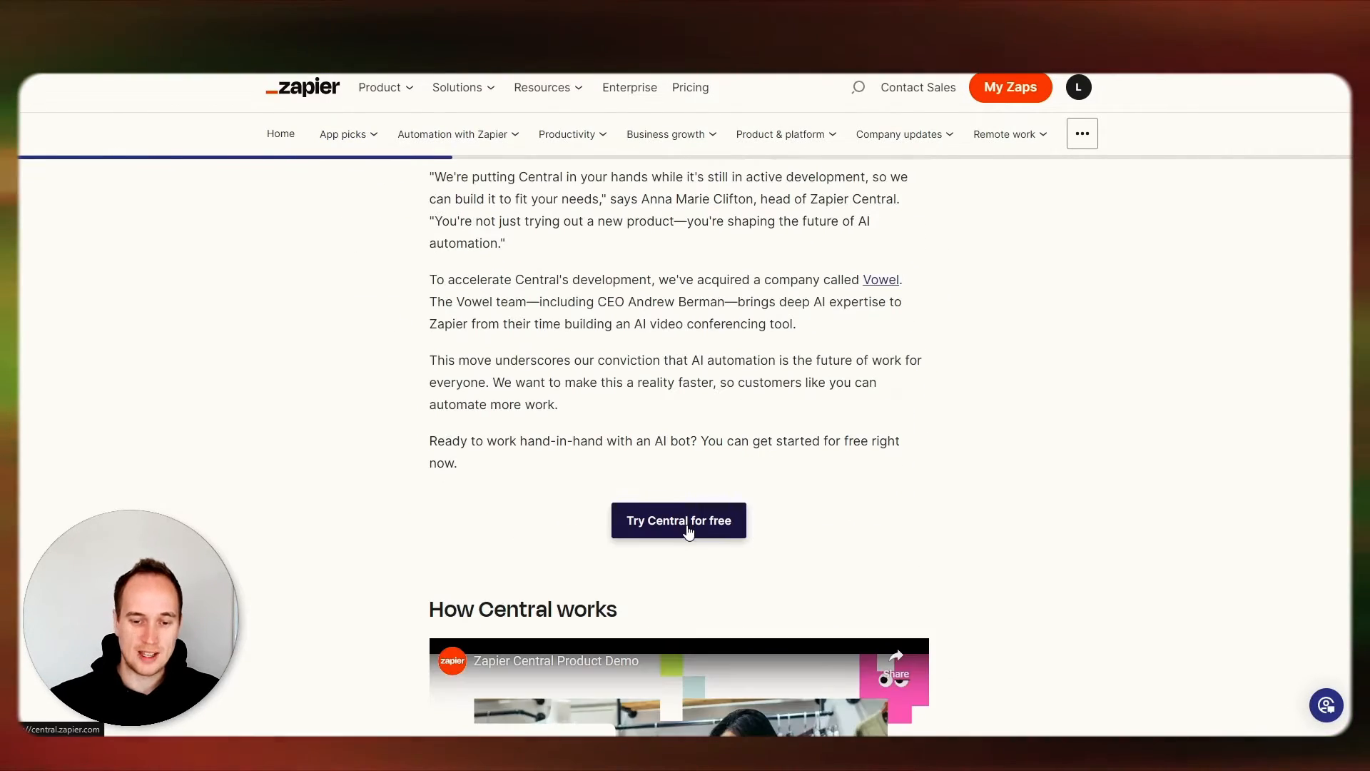
click(689, 531)
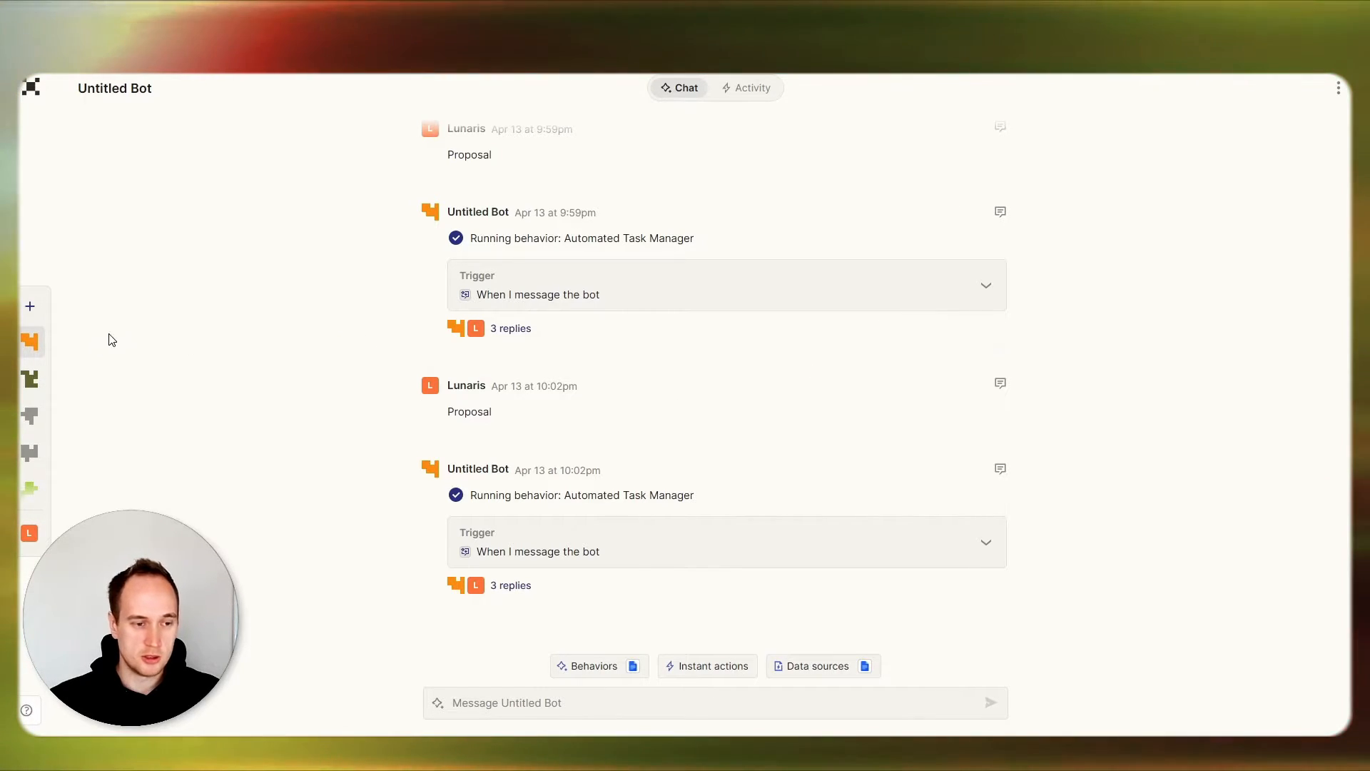
Create a new bot and open its chat.
mouse_move(80, 313)
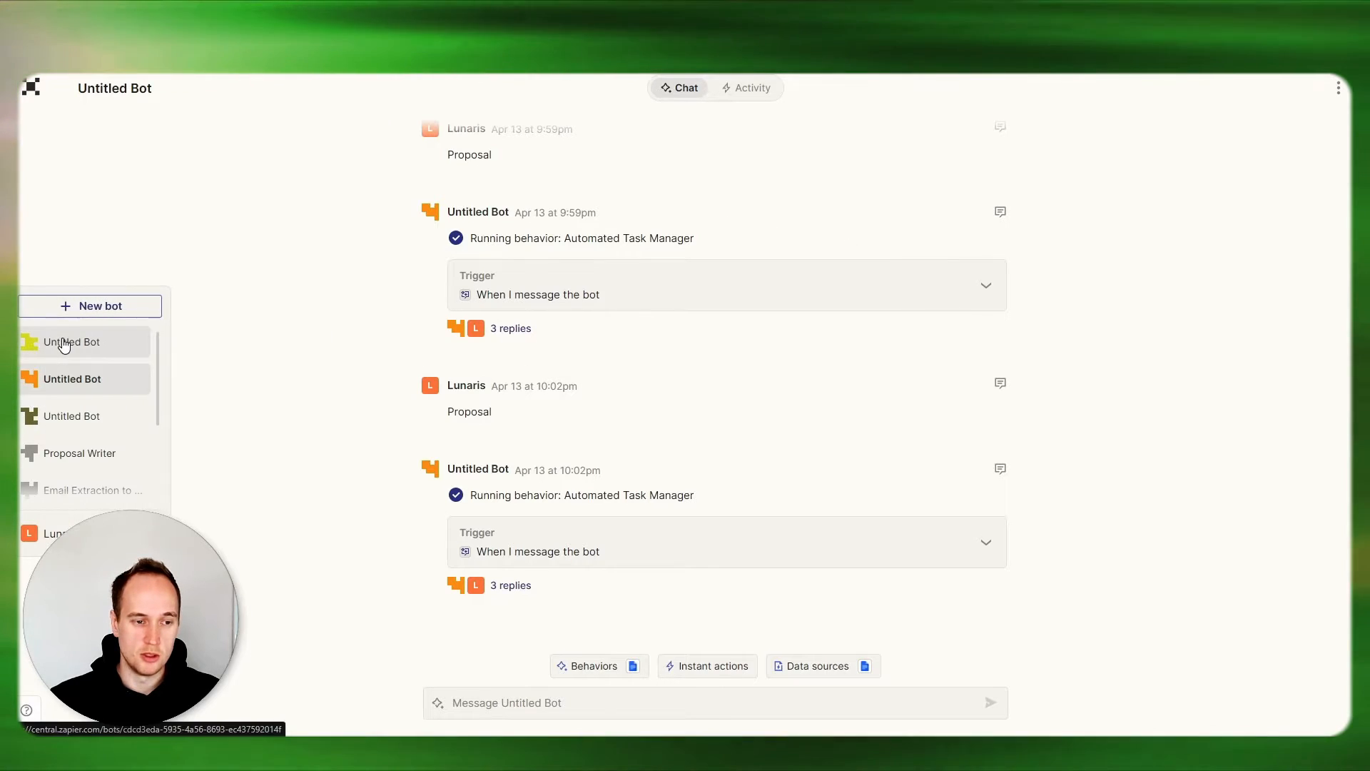
click(64, 344)
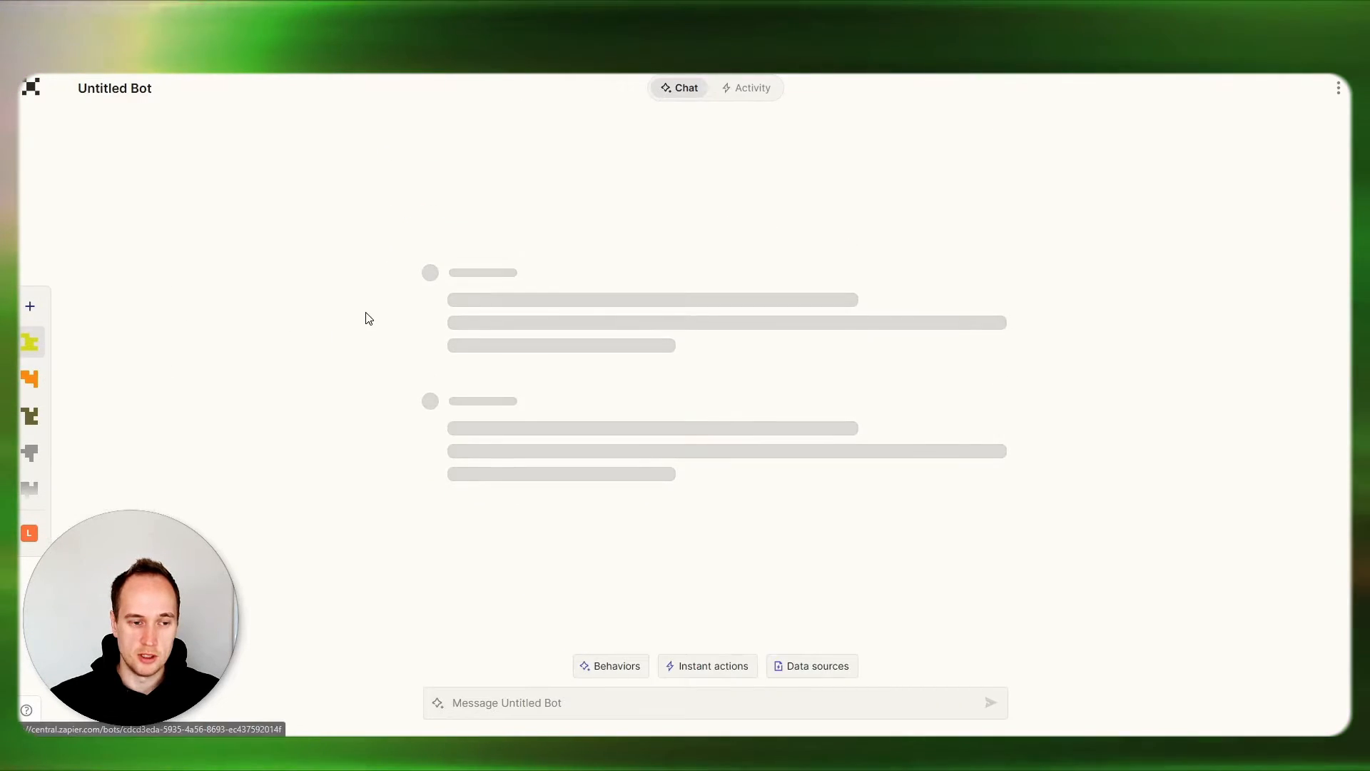
mouse_move(37, 333)
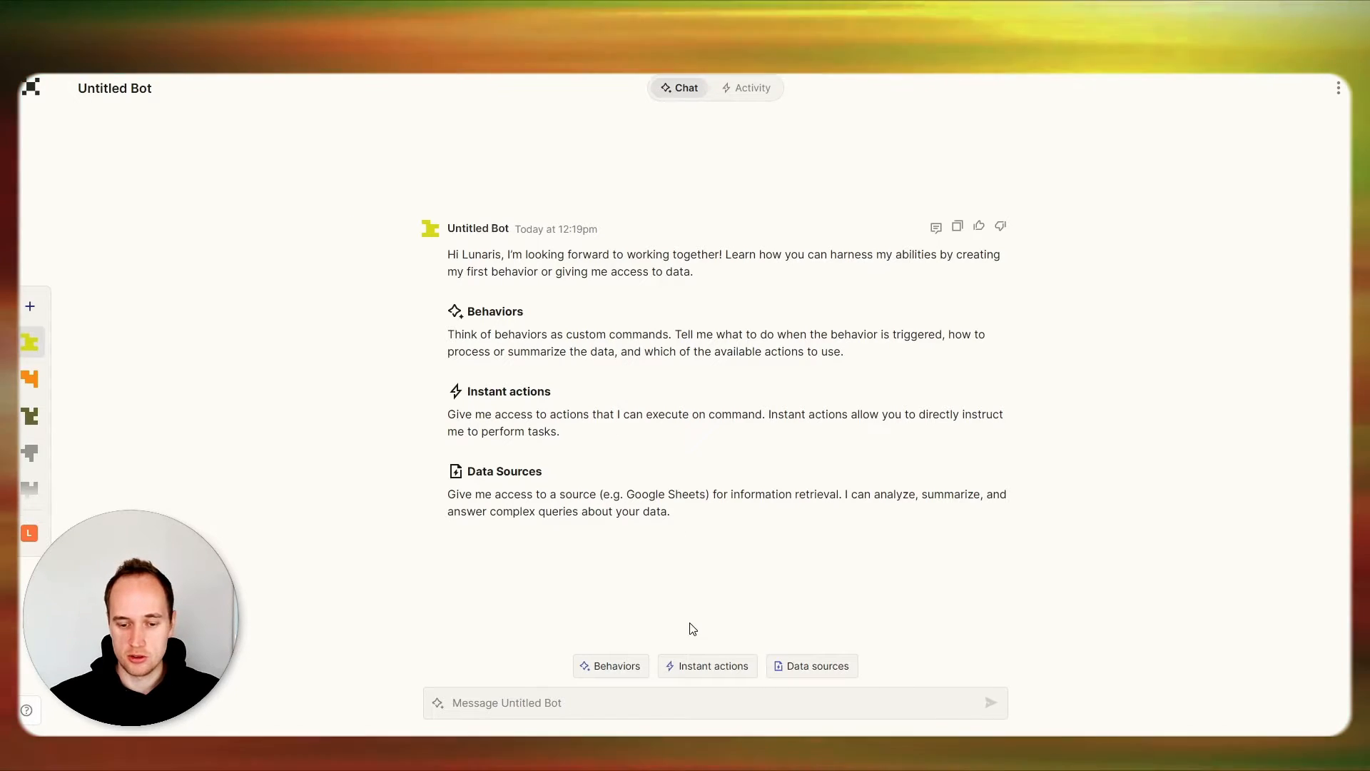
Examine the new bot's instant action and data source options.
click(701, 671)
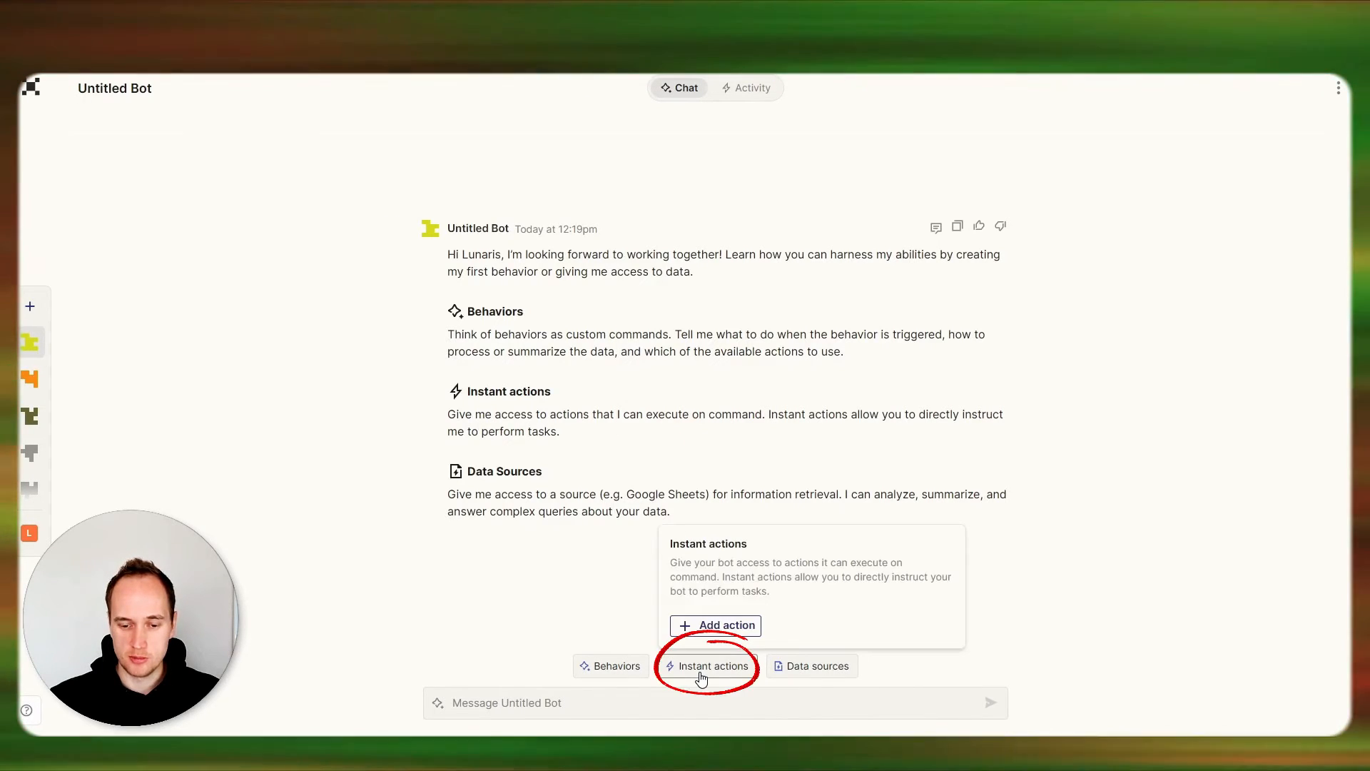
click(616, 609)
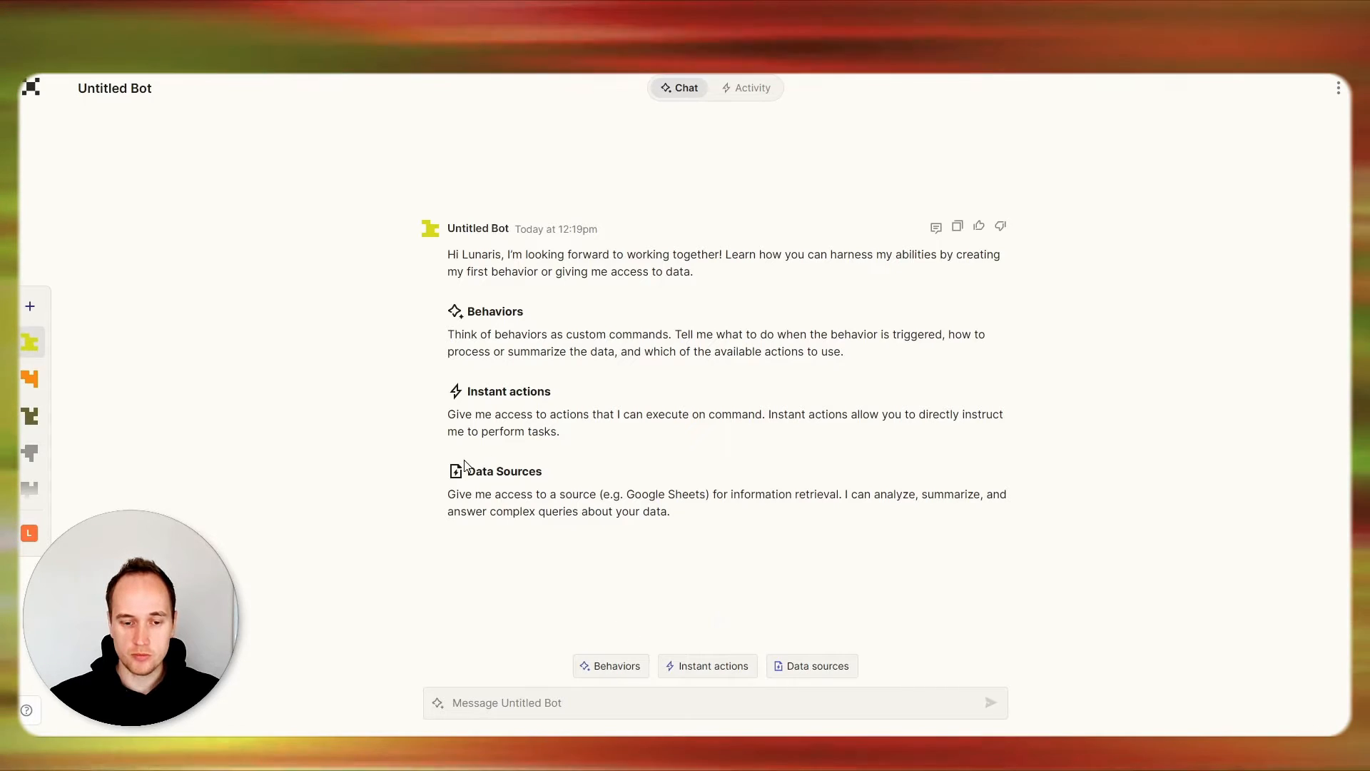
click(819, 671)
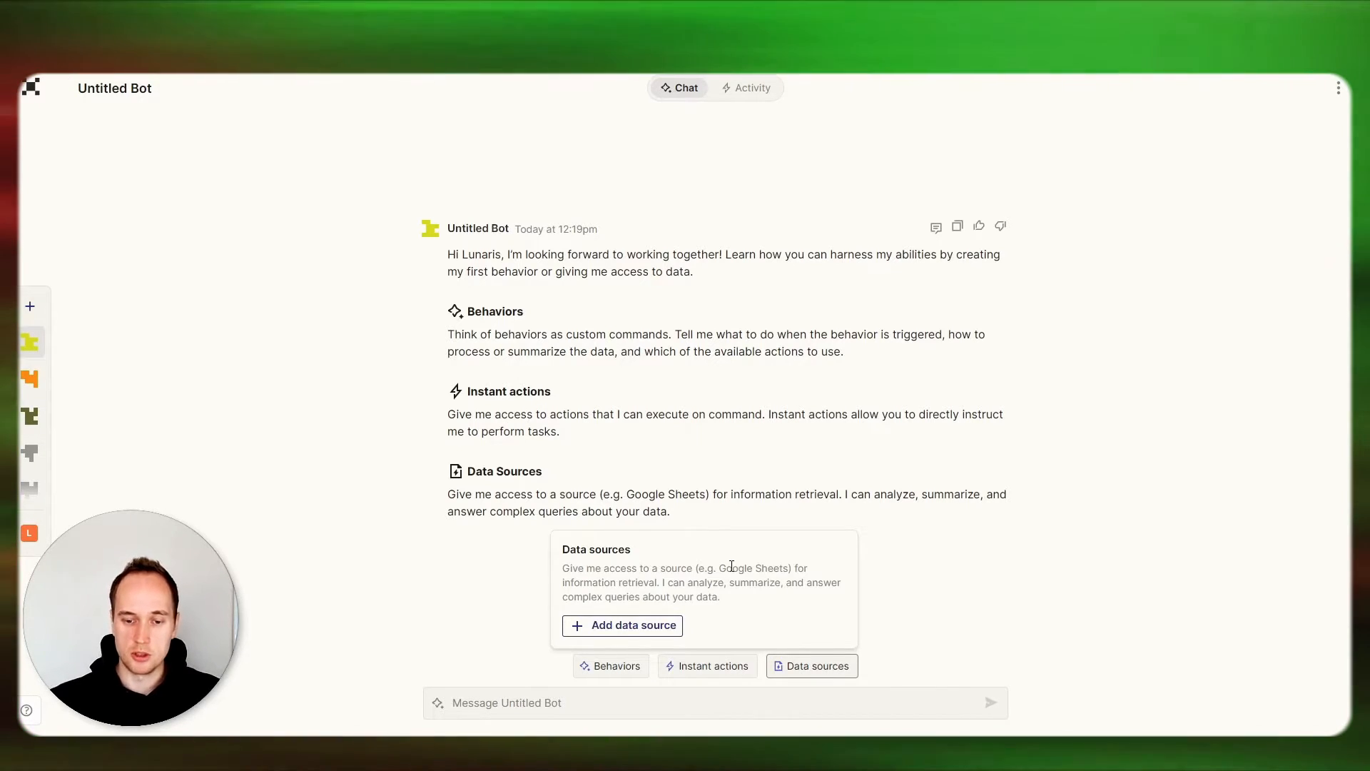
Rename the untitled bot as "Prank Call Bot".
click(132, 88)
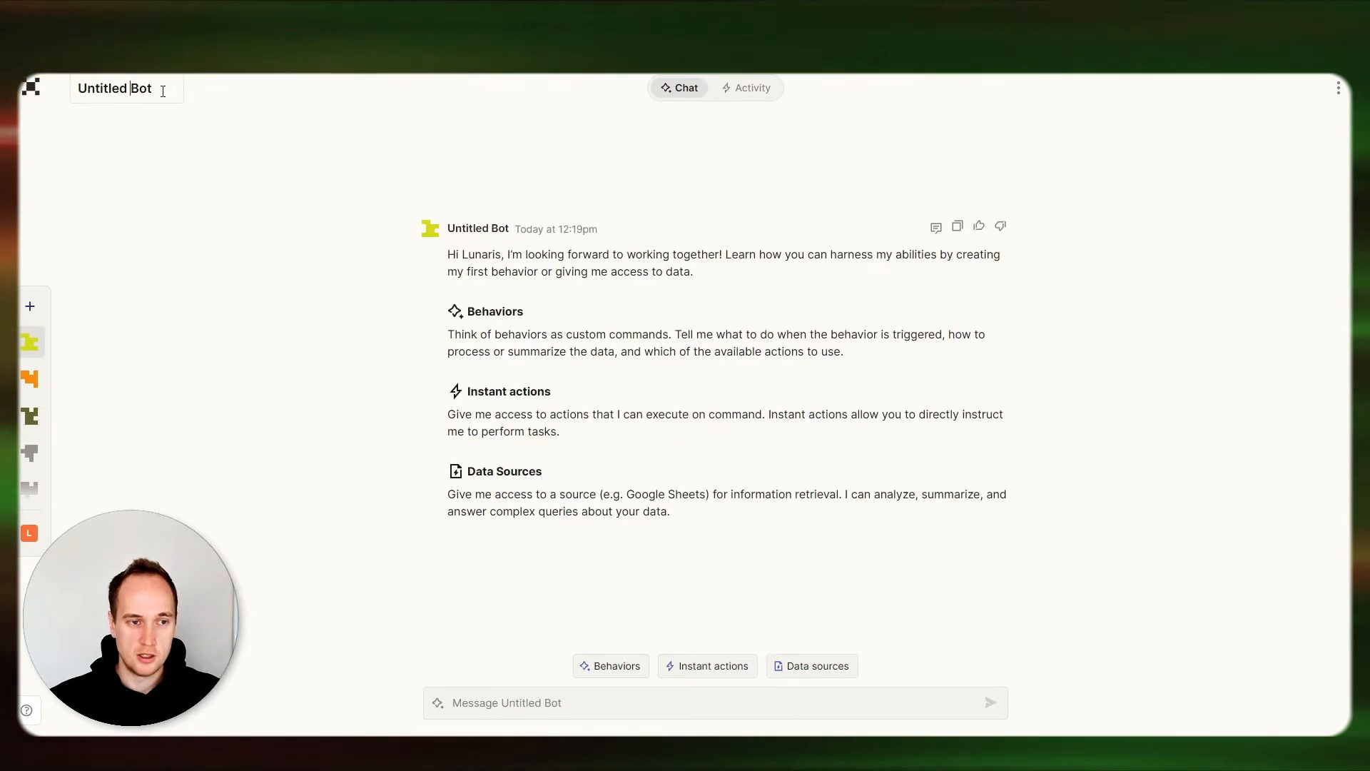
key(ctrl+a)
text(P)
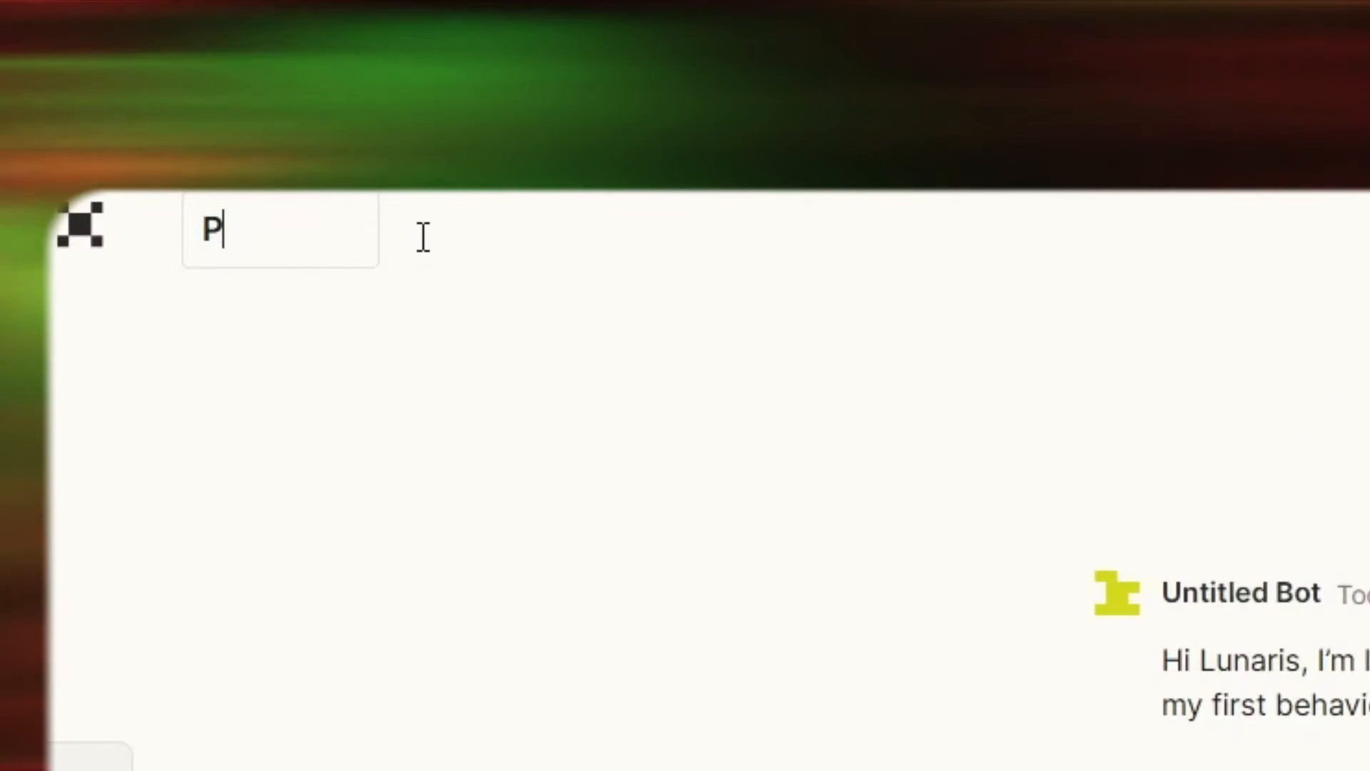
text(rank Call)
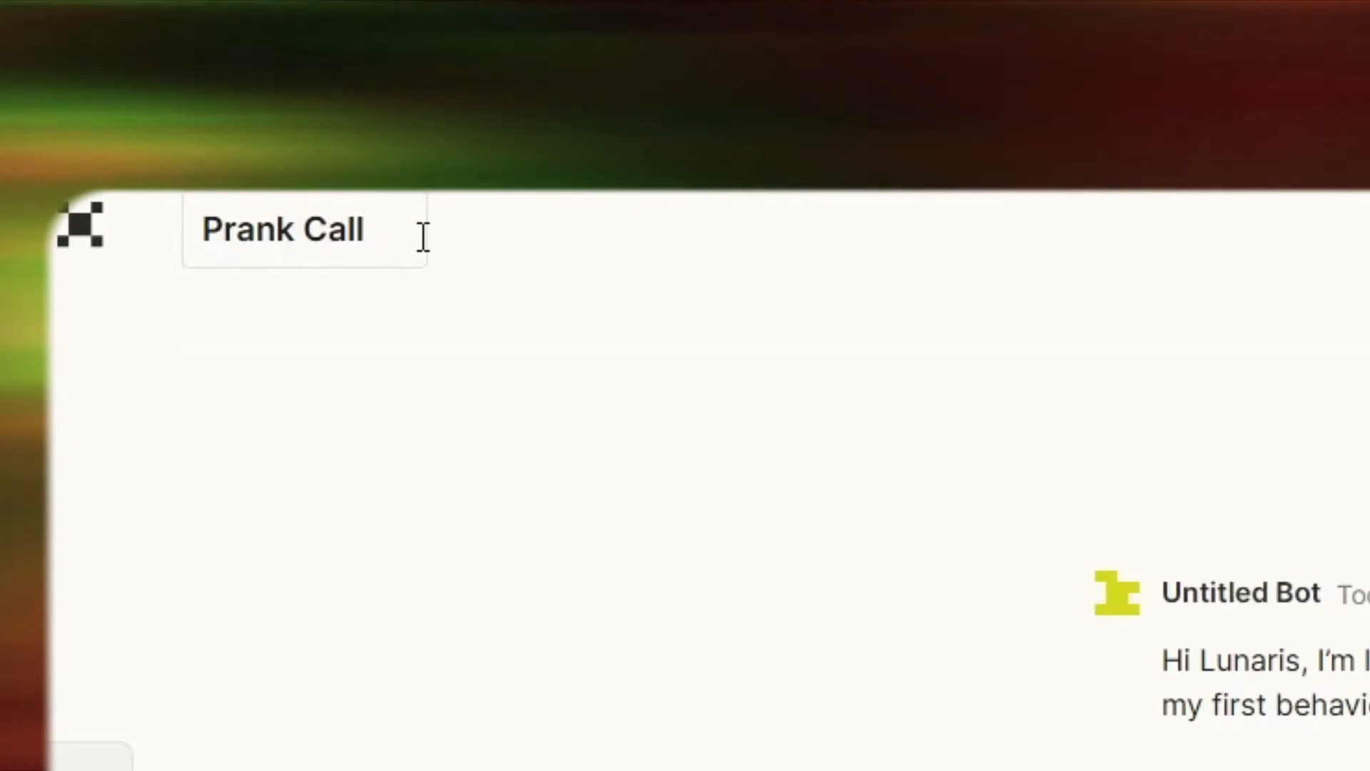
text( Bot)
key(Return)
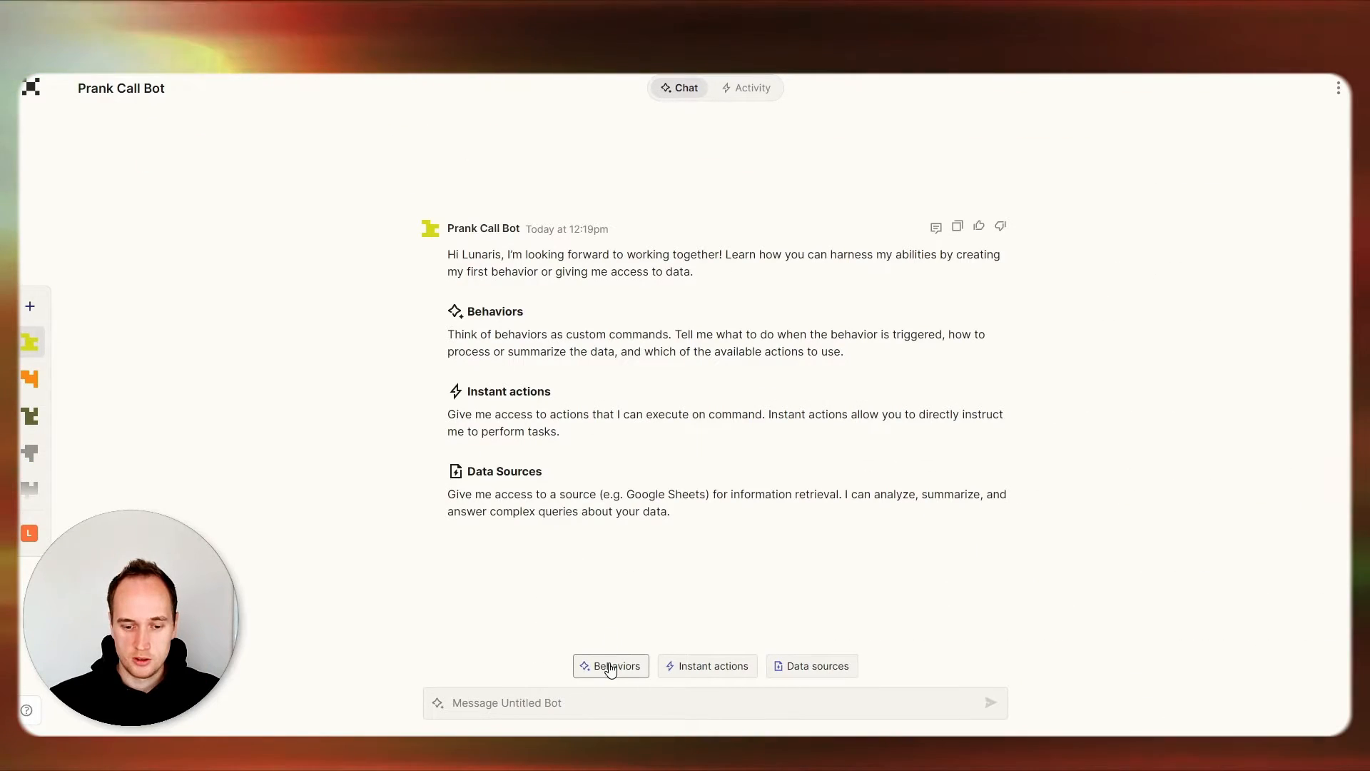
Create a behavior for the bot with the instructions: Trigger when I type the word "Call".
mouse_move(610, 669)
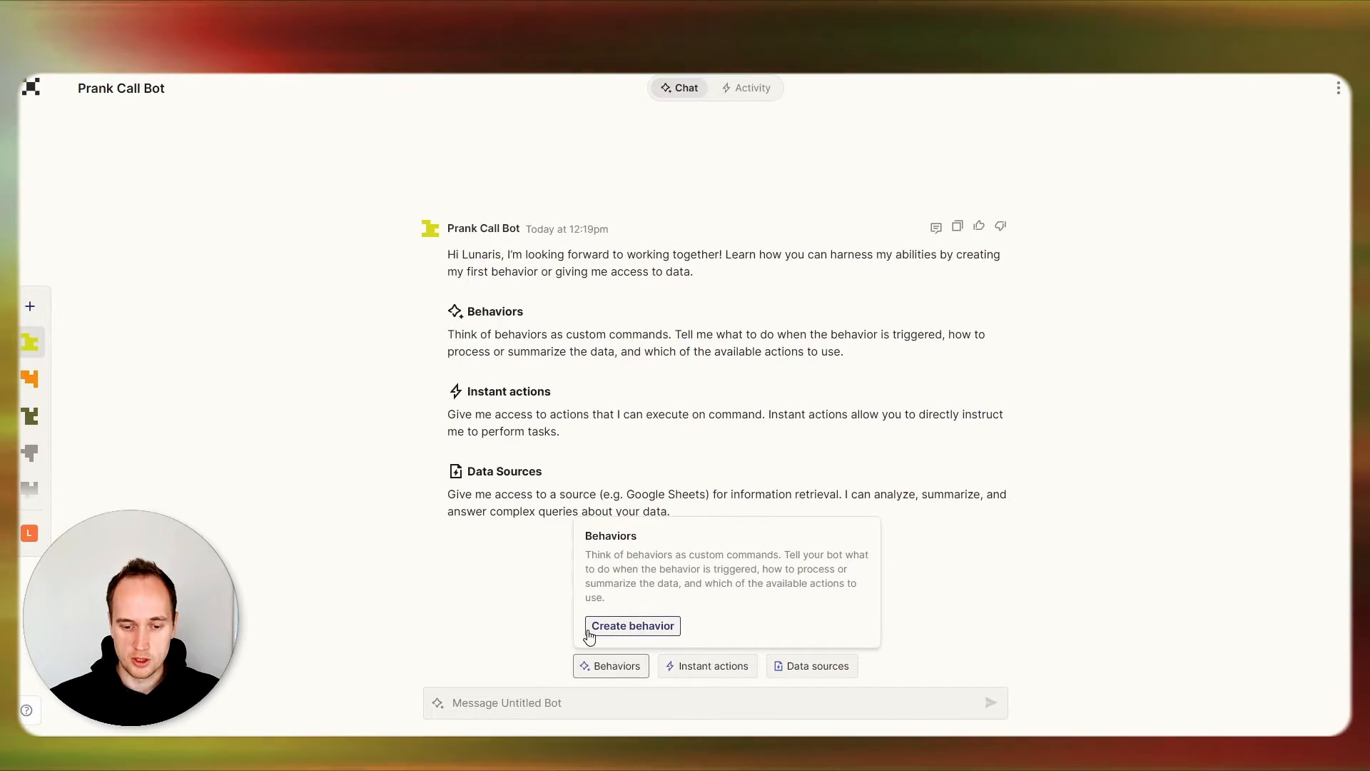
click(628, 629)
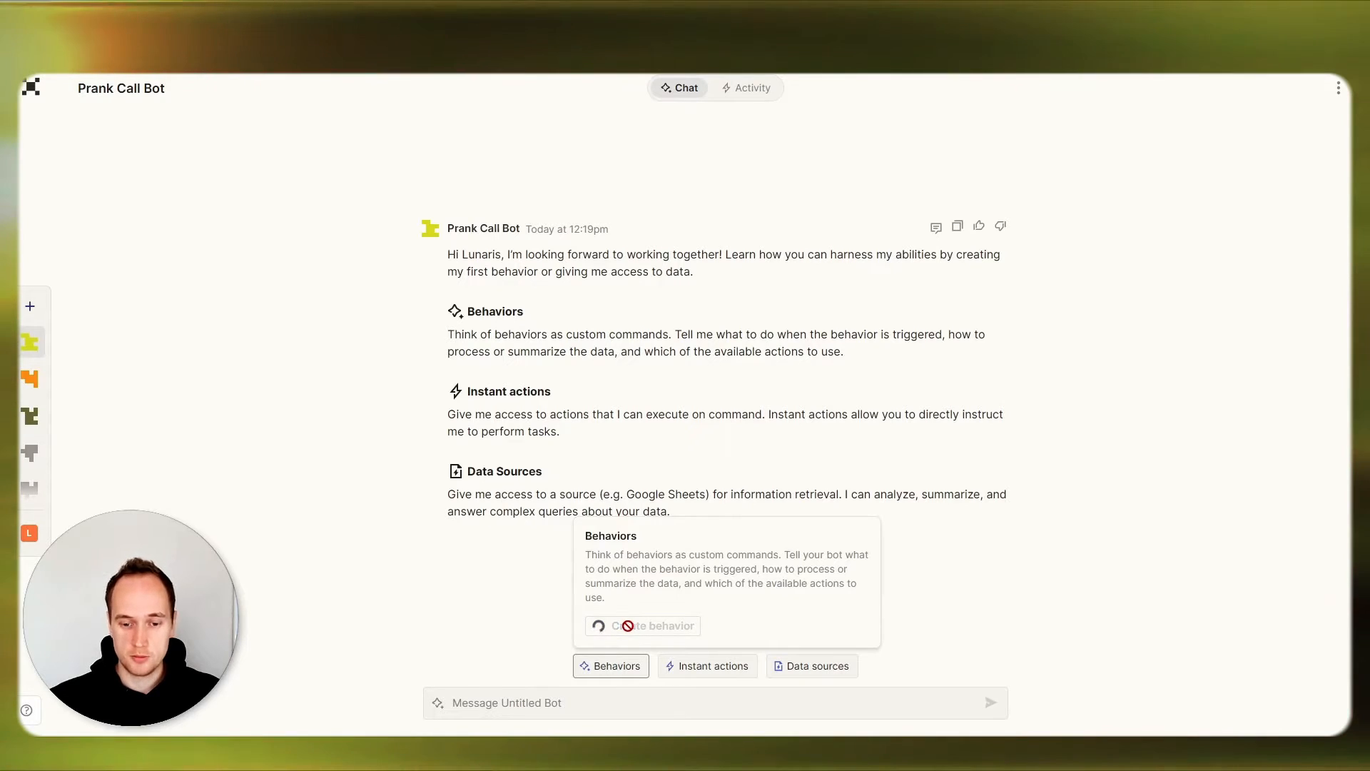
click(654, 516)
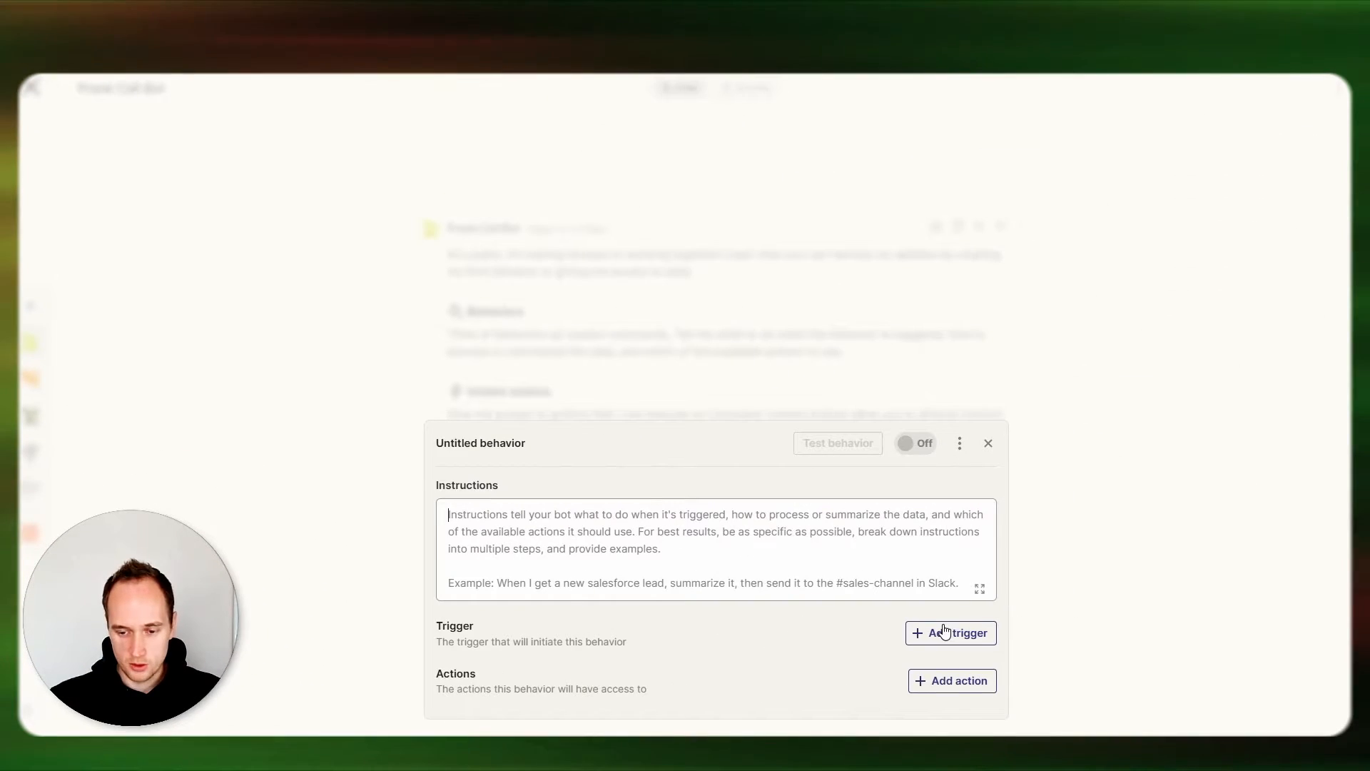
text(Trigger)
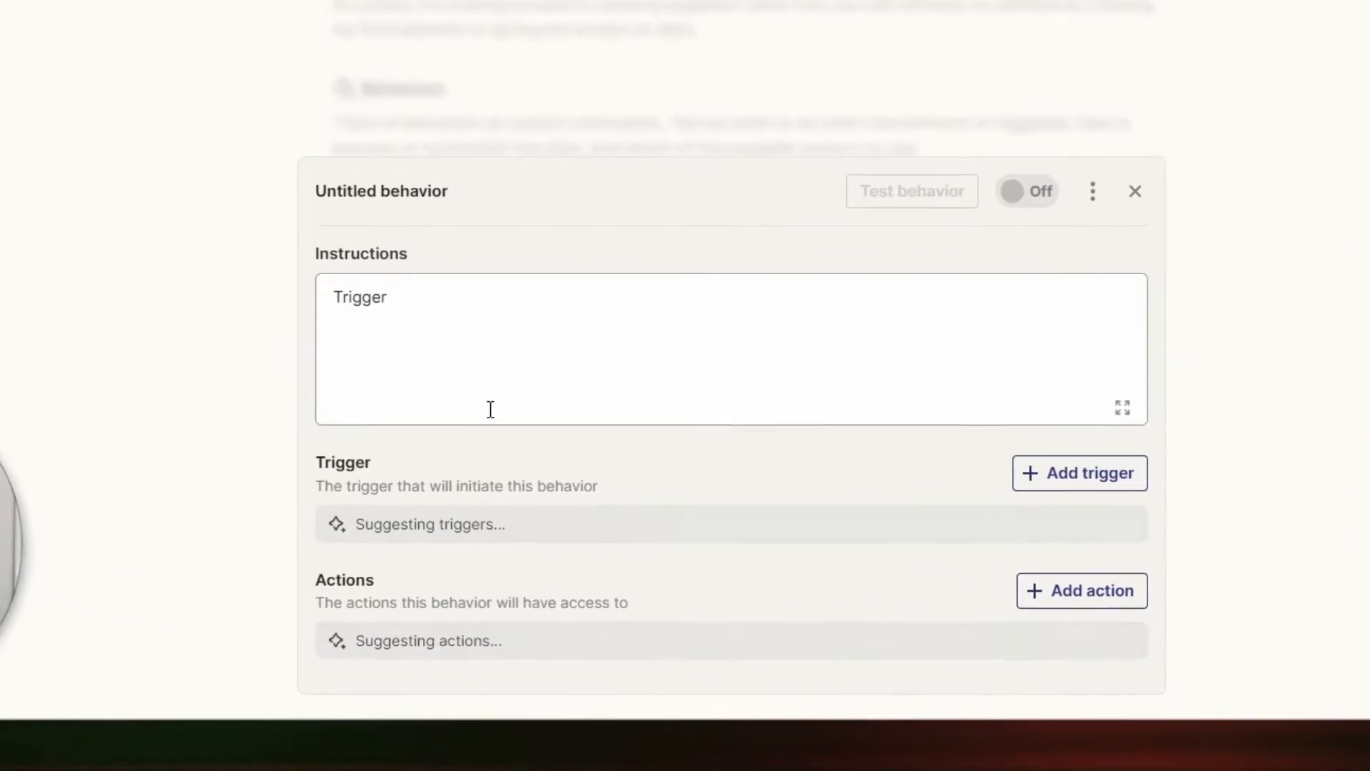
drag(354, 453, 308, 504)
click(402, 370)
text(,)
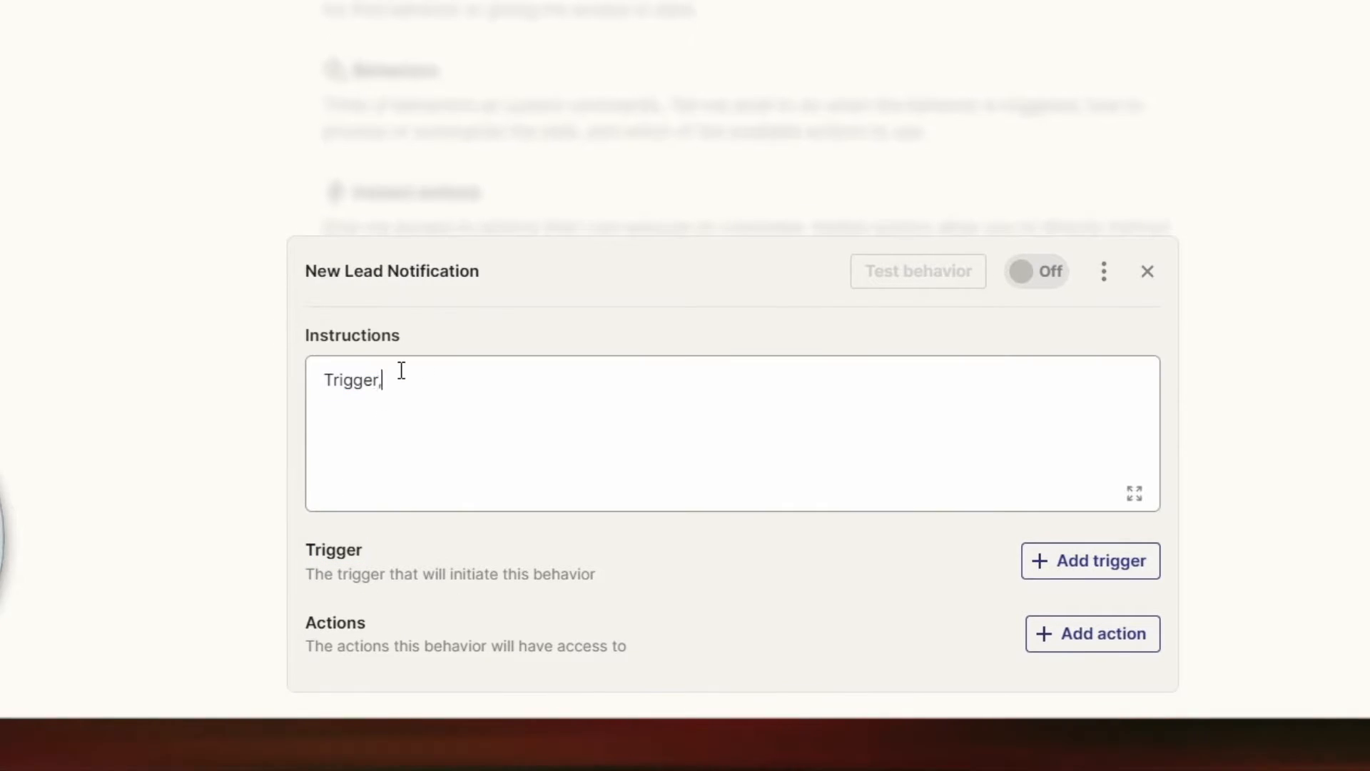
key(BackSpace)
text( when I )
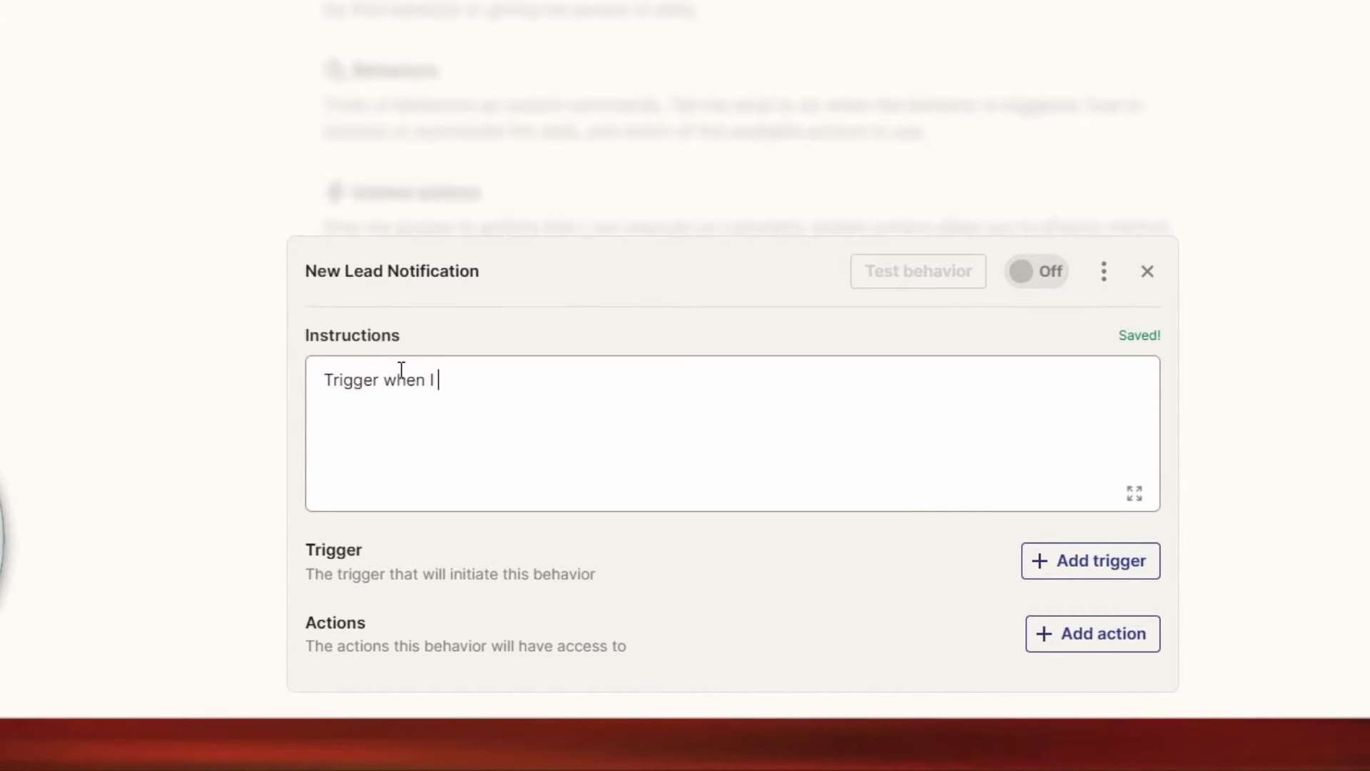
text(type the word "Call".)
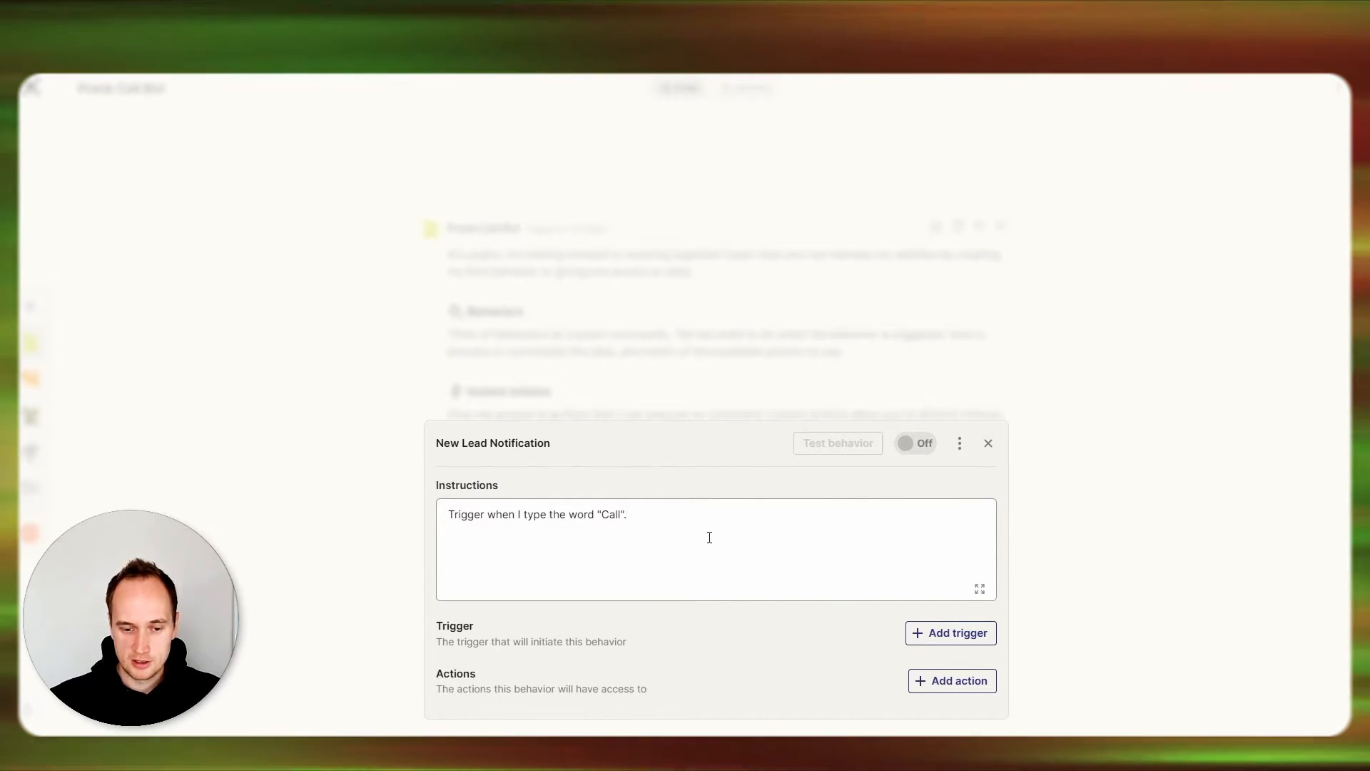
Add a "When I message the bot" trigger with the phrase "Call" and switch the behavior on.
click(942, 637)
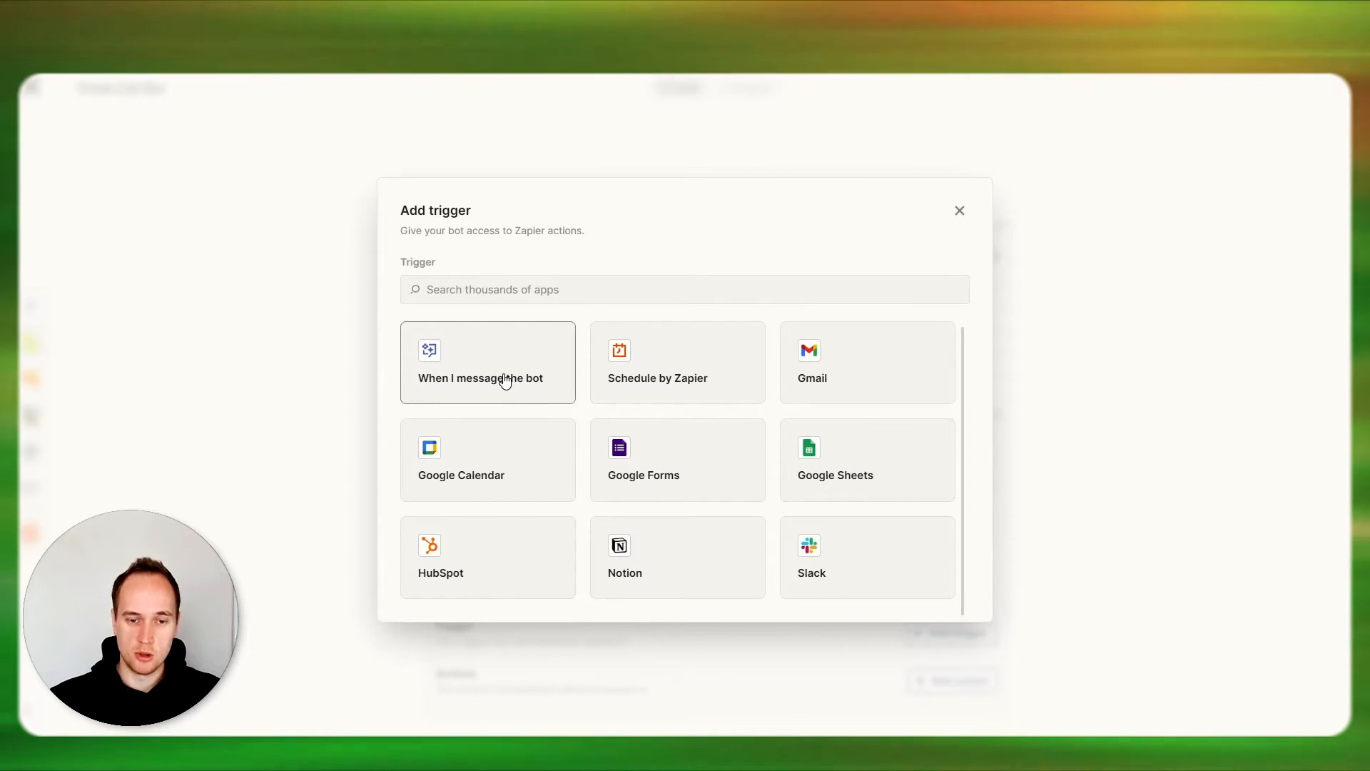
click(506, 380)
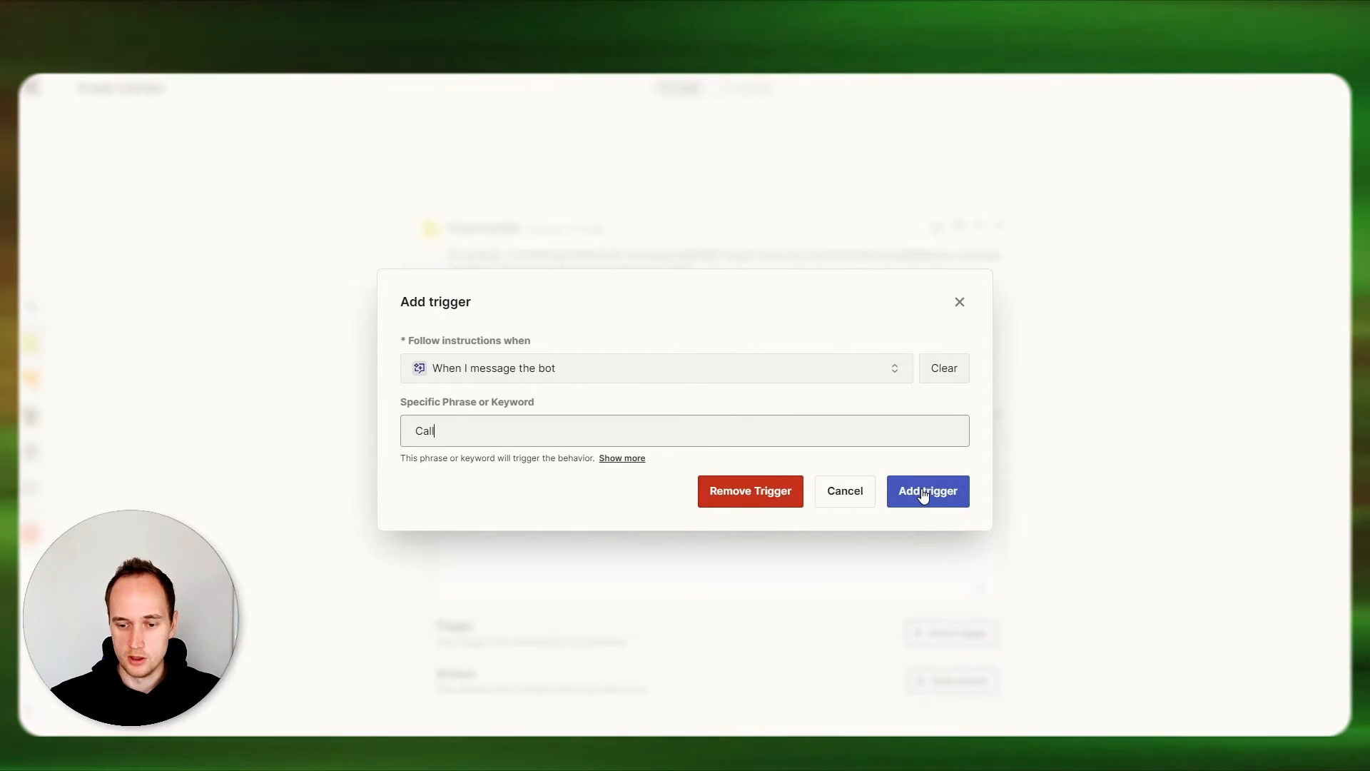
click(925, 491)
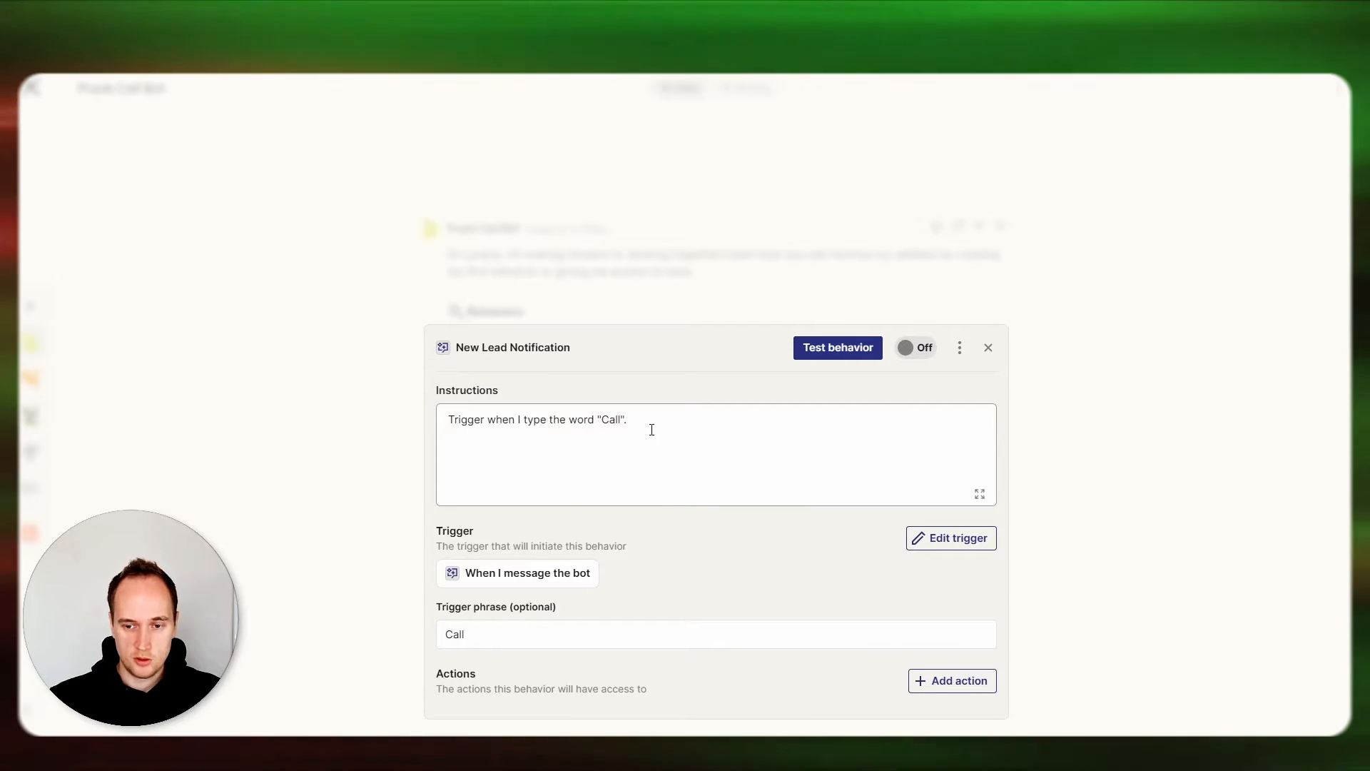
click(914, 347)
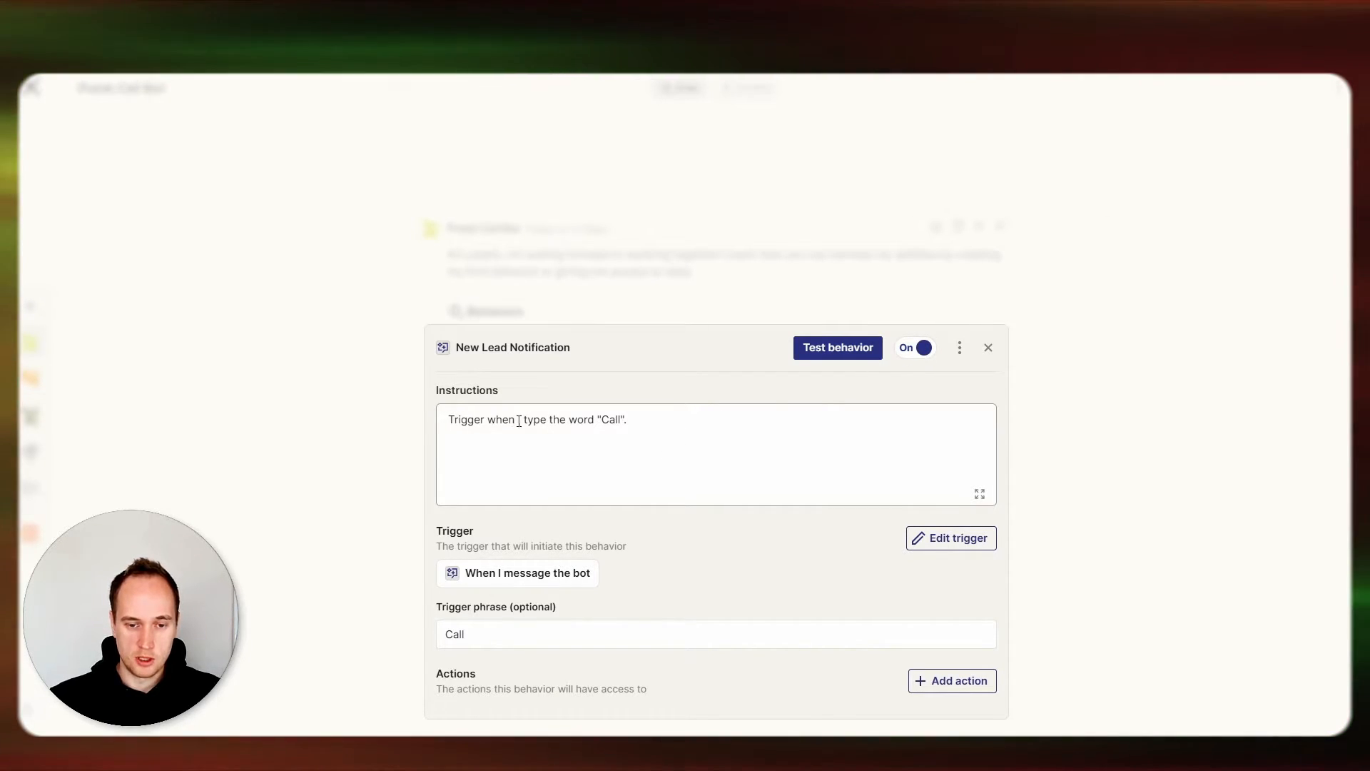
drag(481, 638, 442, 640)
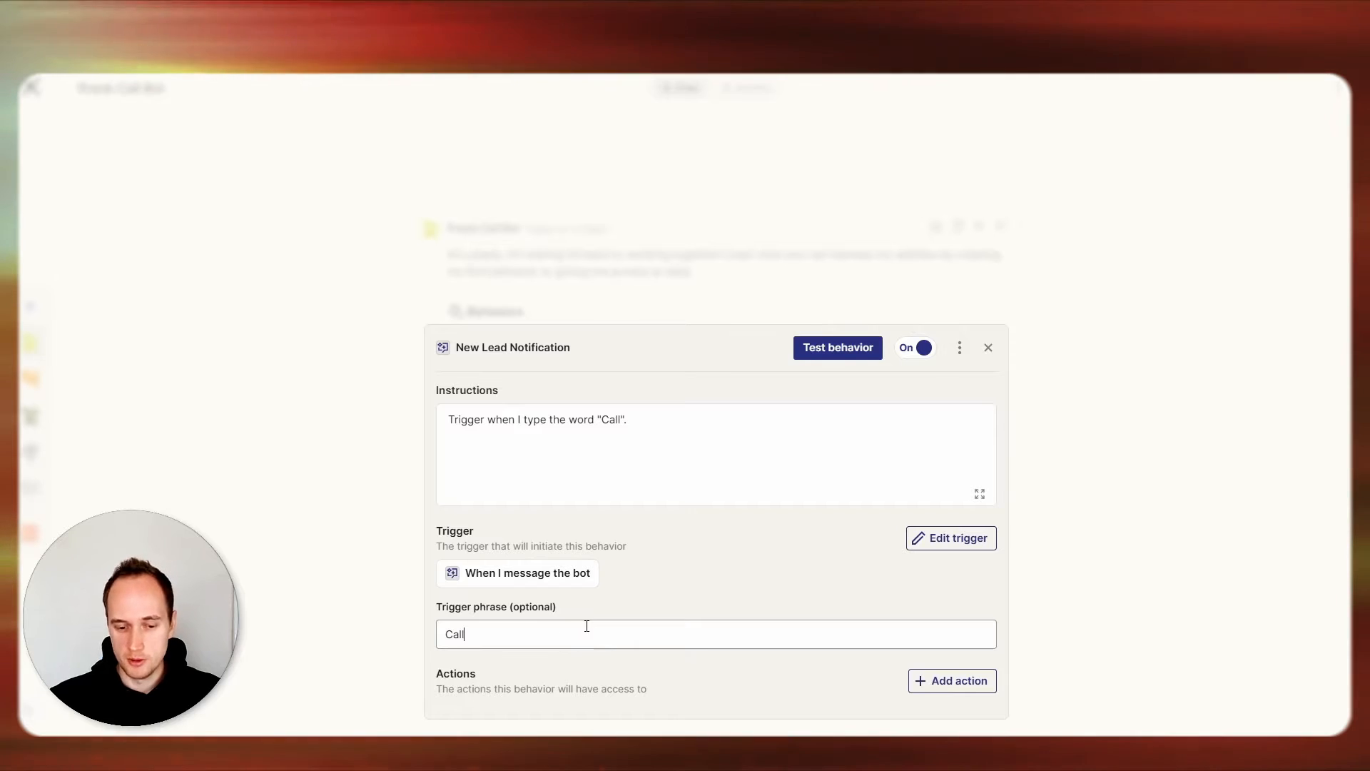
Start adding an action to the behavior and search the available apps for "bland".
click(941, 683)
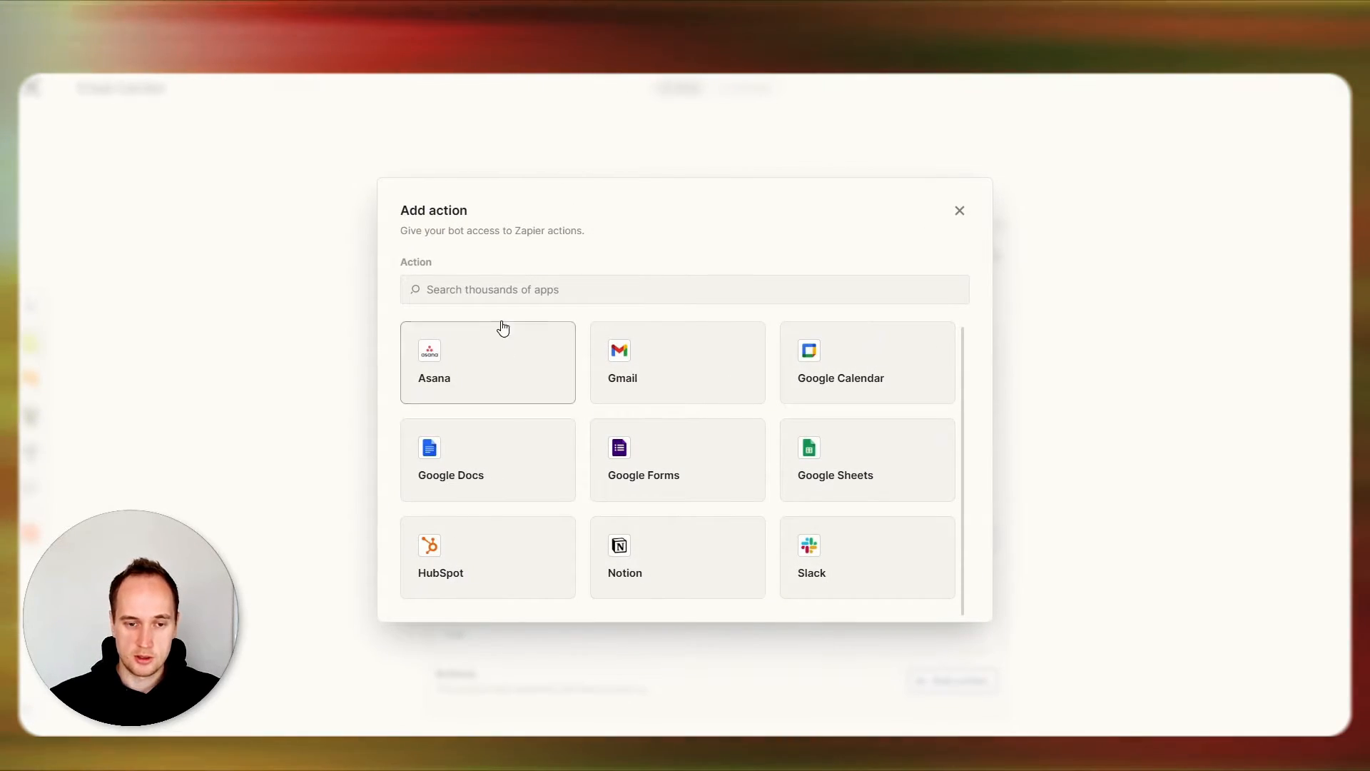
click(504, 289)
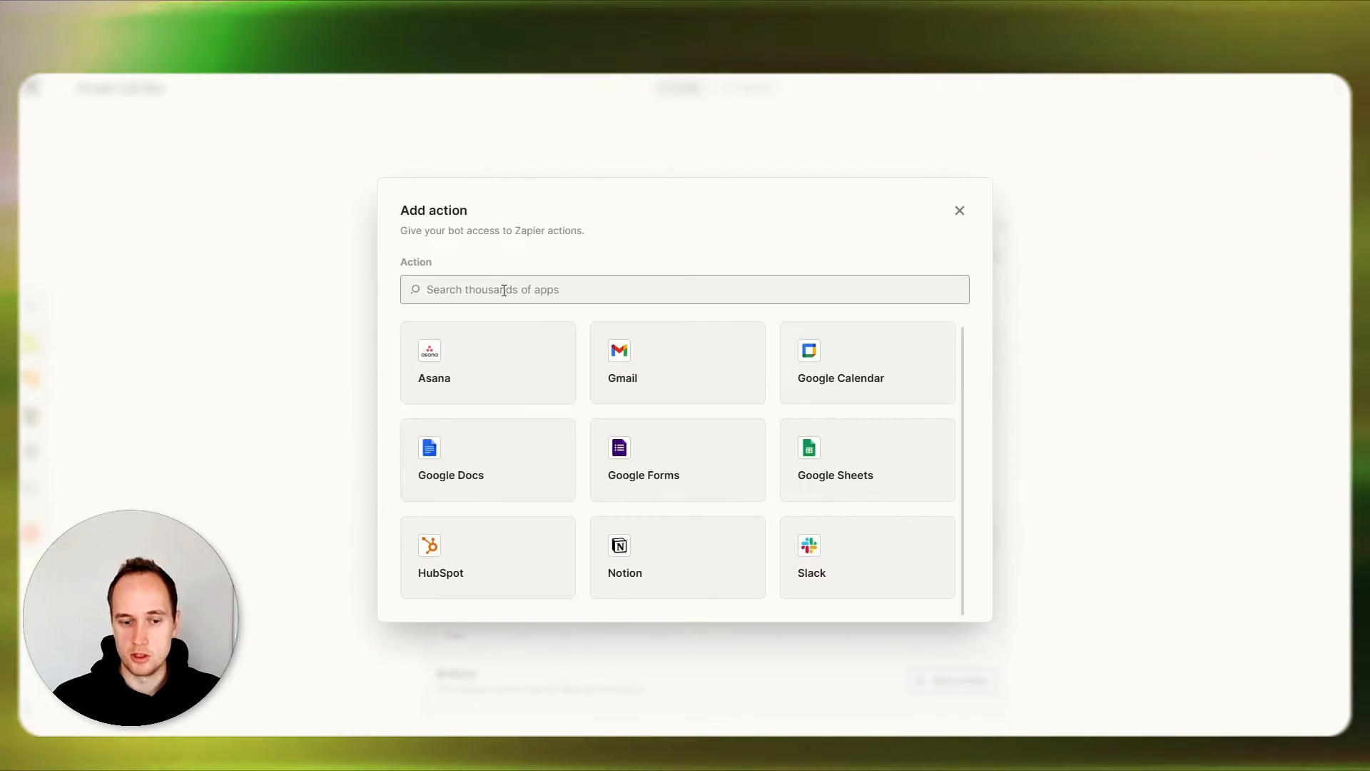
text(bland)
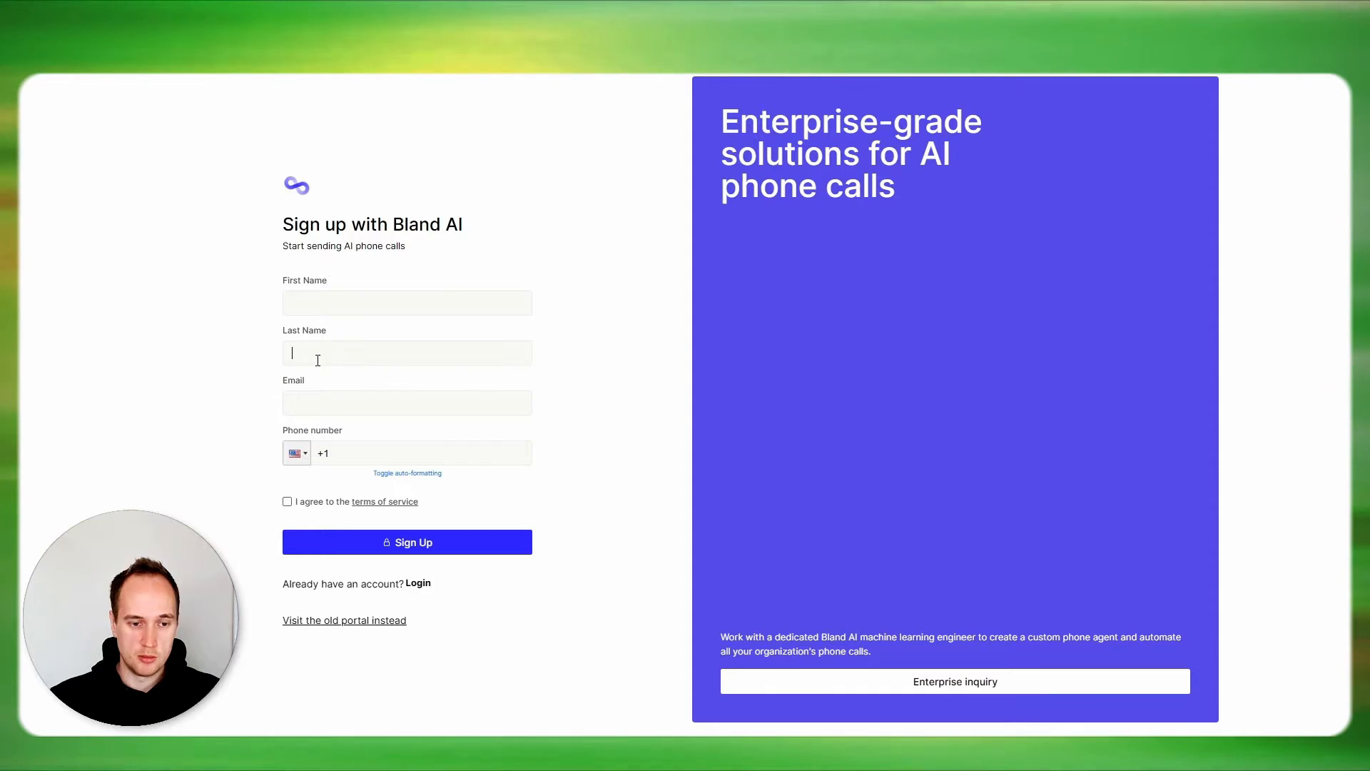
Log in to the existing Bland AI account with the phone number and verification code, and open the Send Phone Call editor.
click(356, 457)
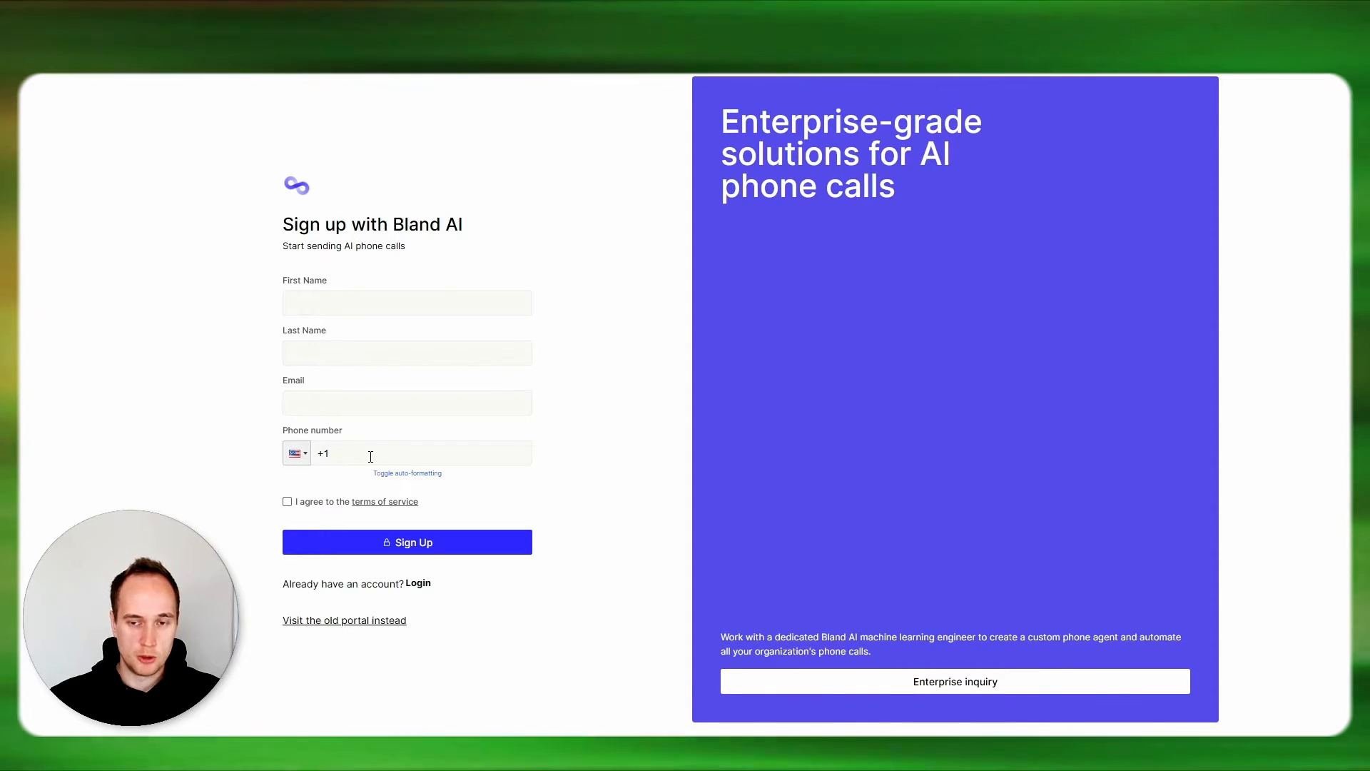
click(423, 587)
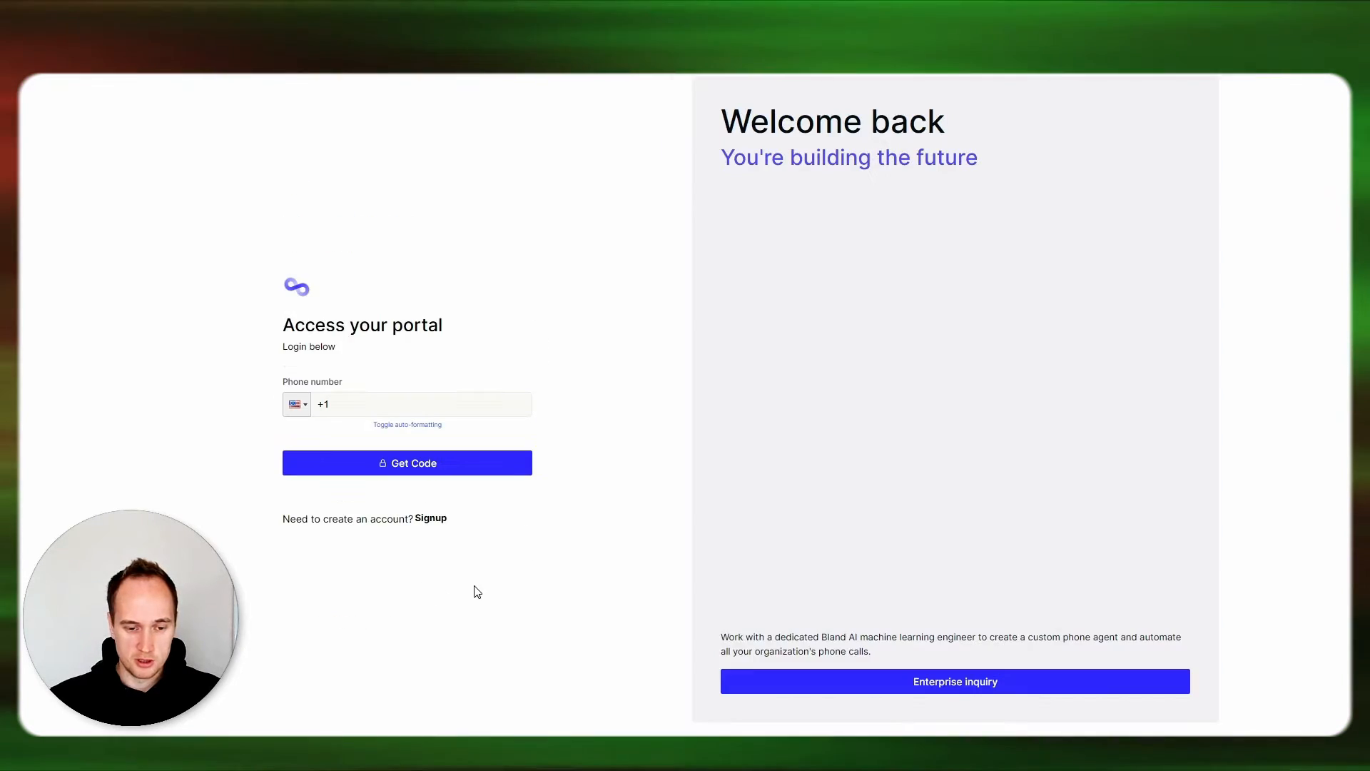
click(378, 401)
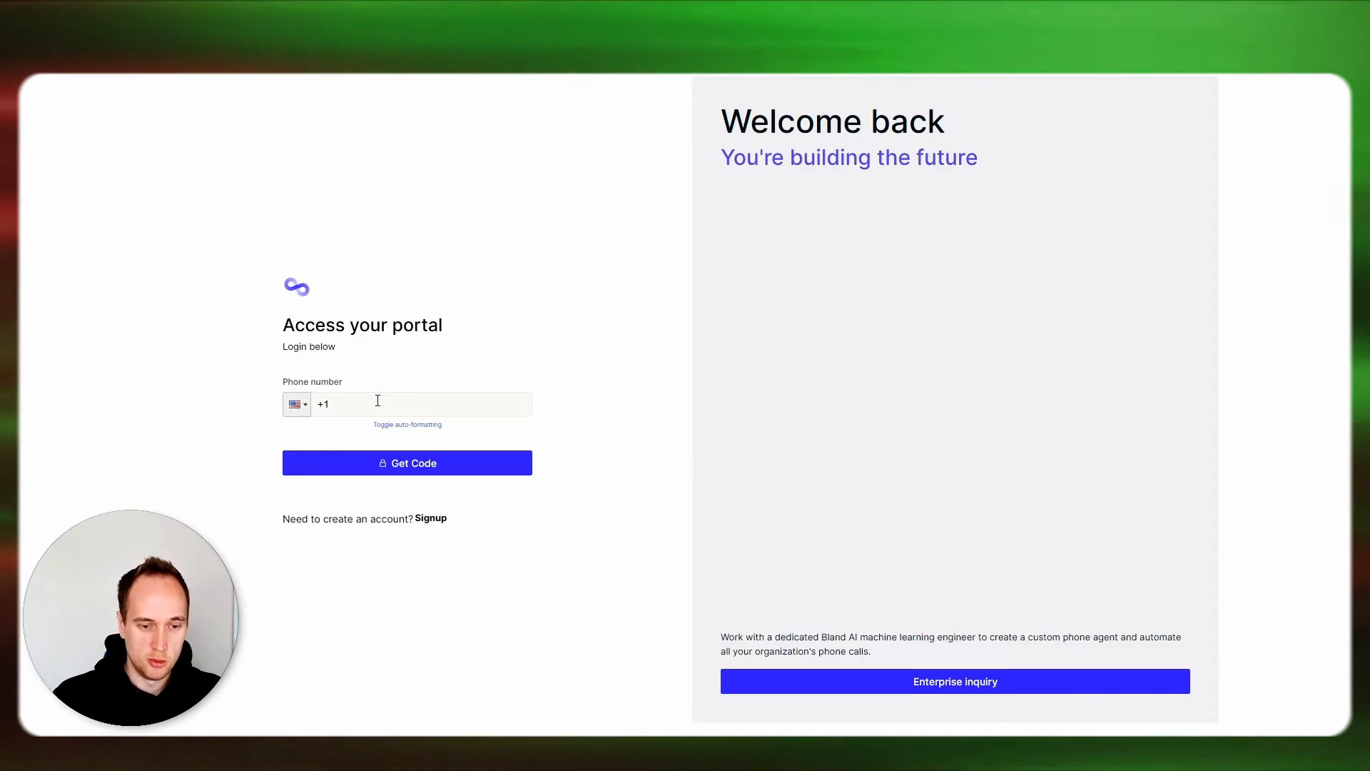
click(388, 467)
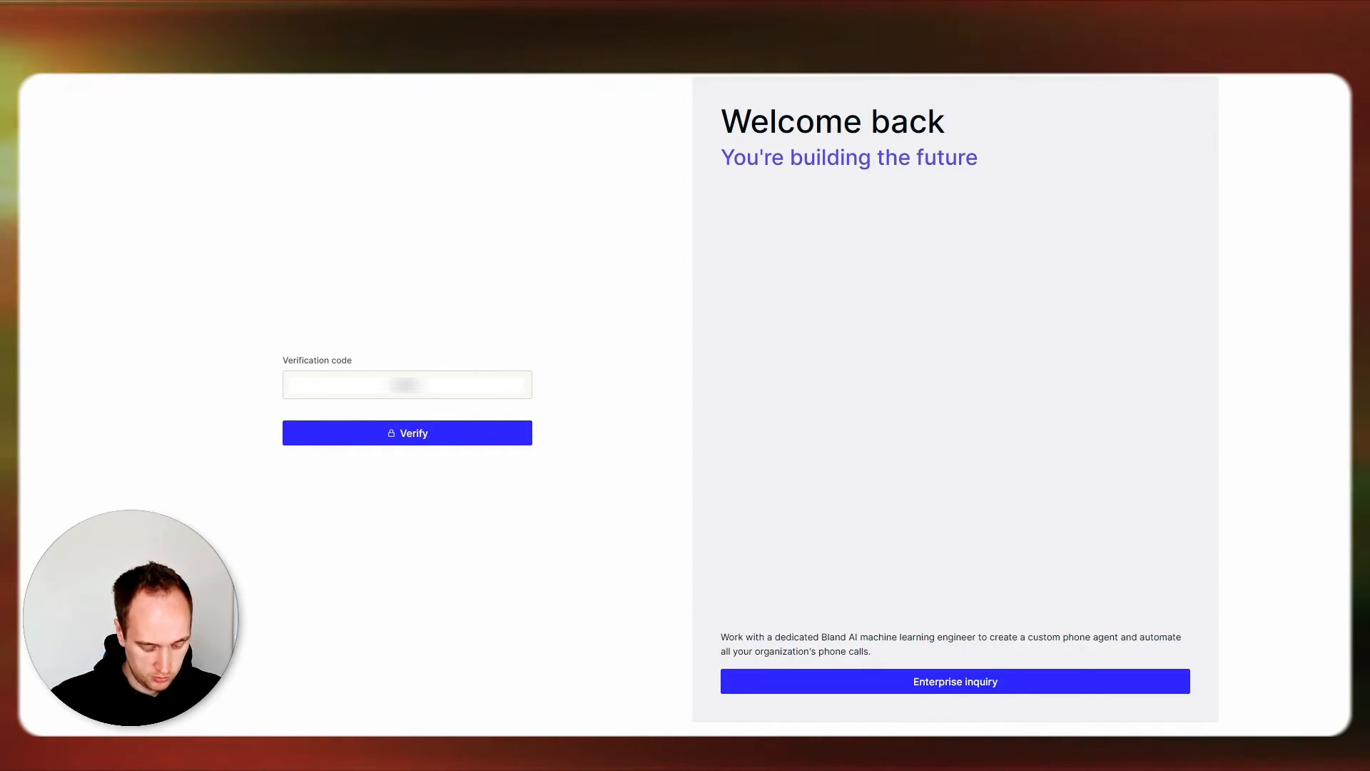
click(447, 437)
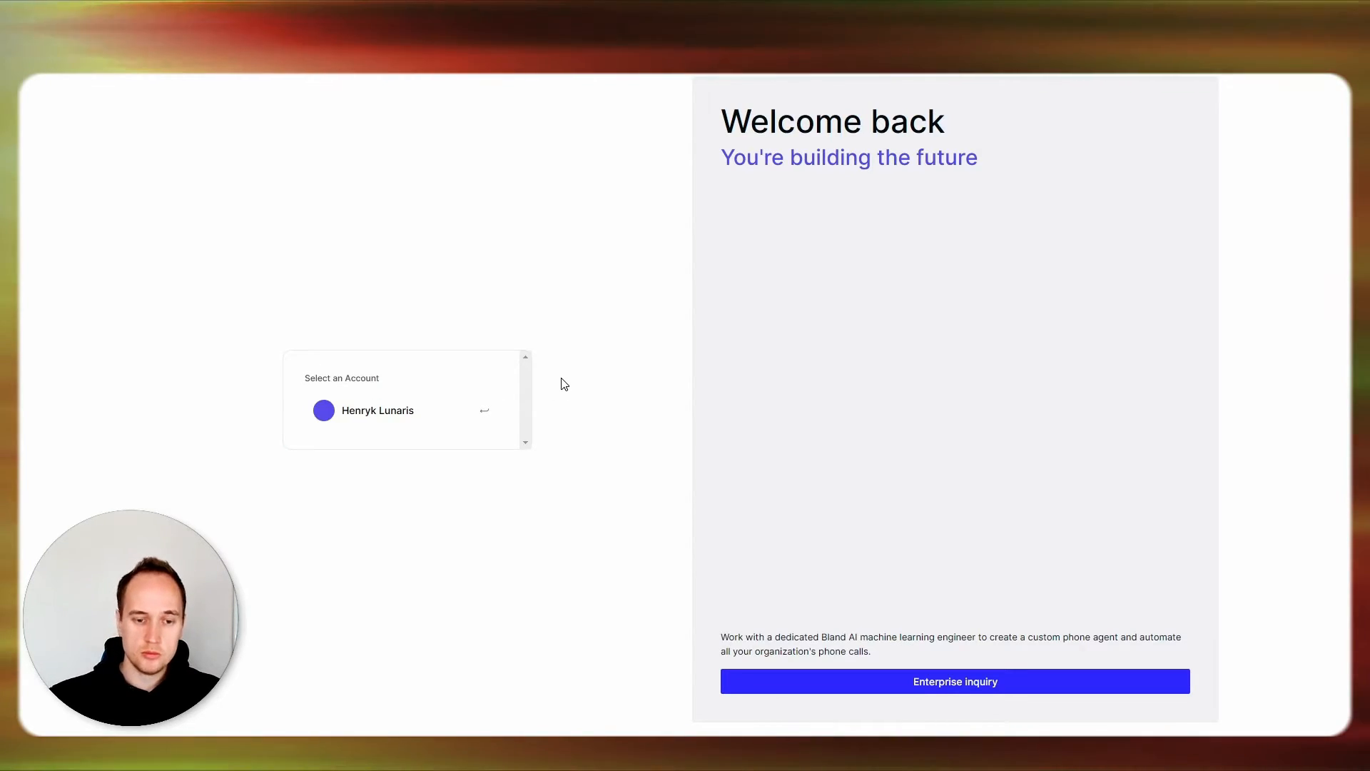
click(377, 412)
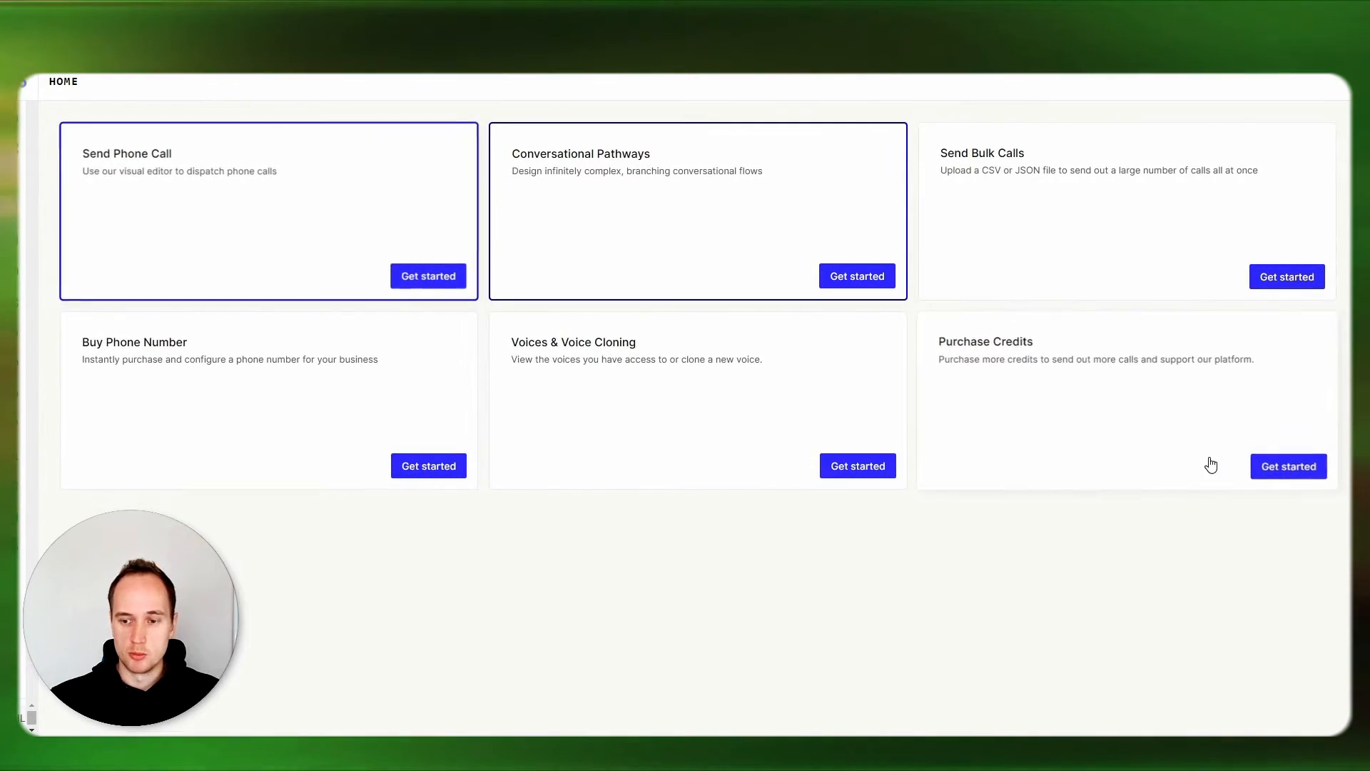
click(307, 206)
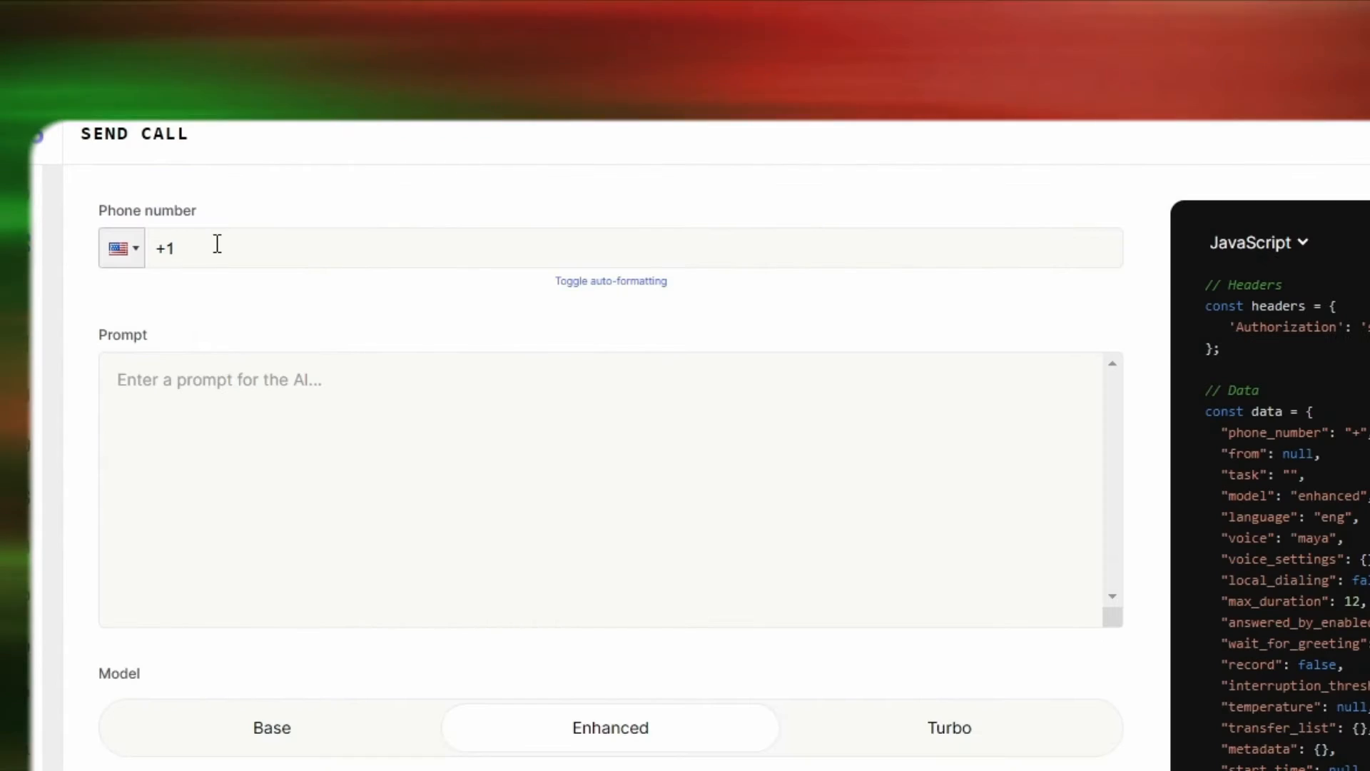
Examine the Send Call form's settings, including phone number, prompt, model, language, available voices, temperature and the advanced options below.
click(217, 245)
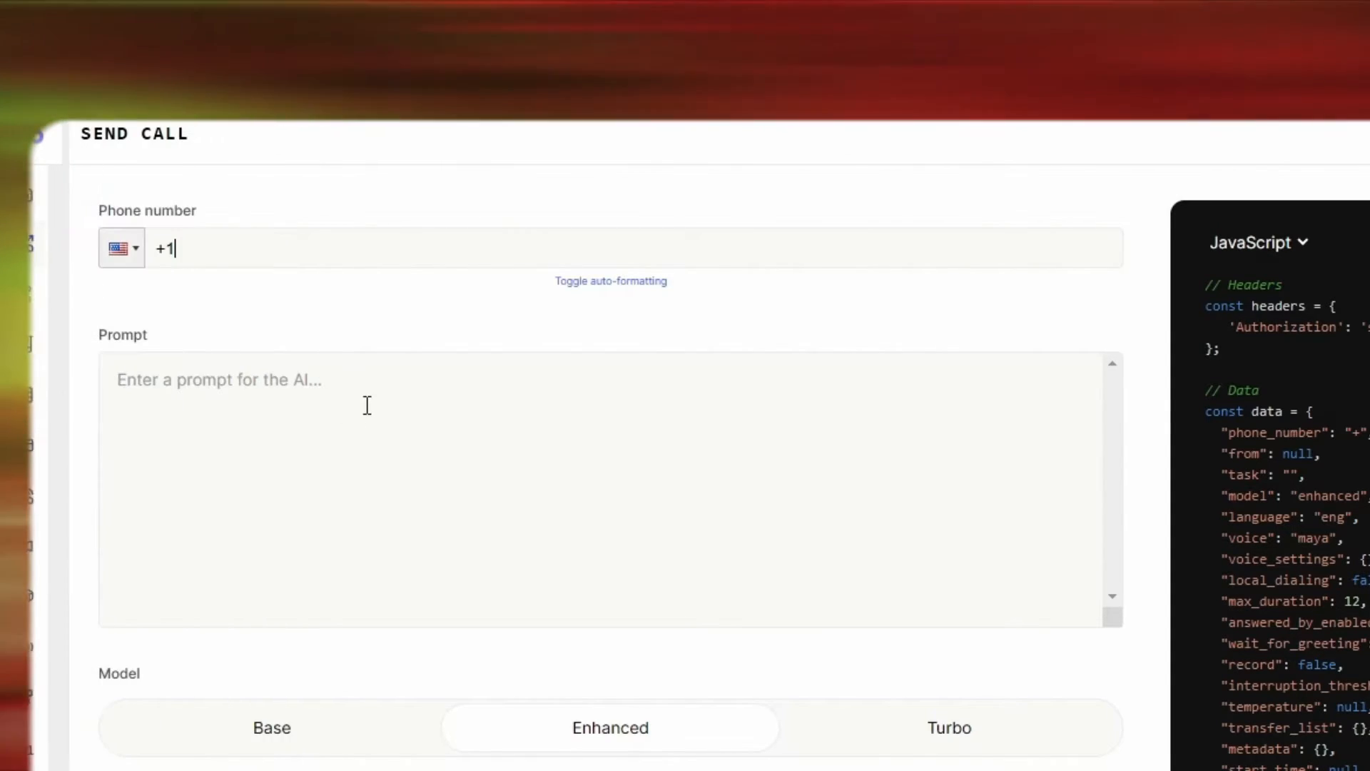
click(122, 379)
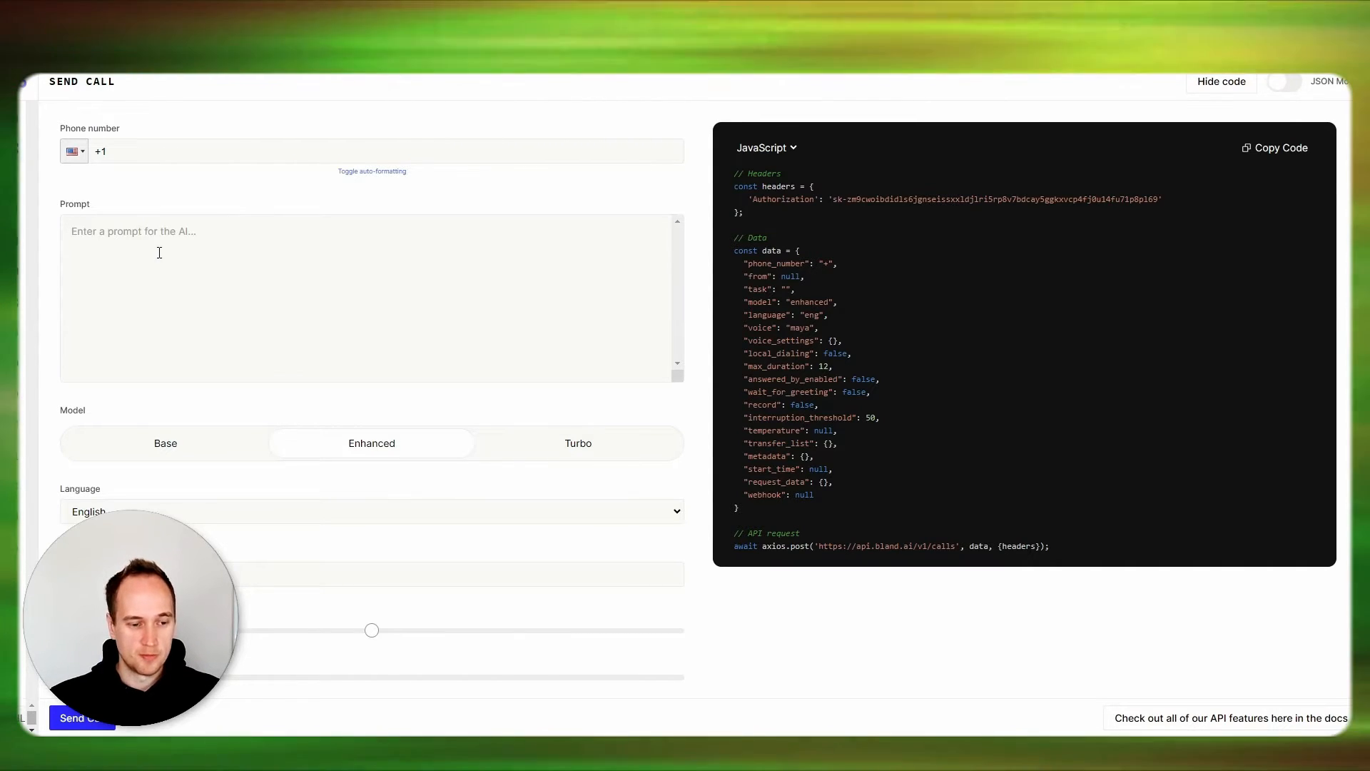
scroll(241, 528, down, 1)
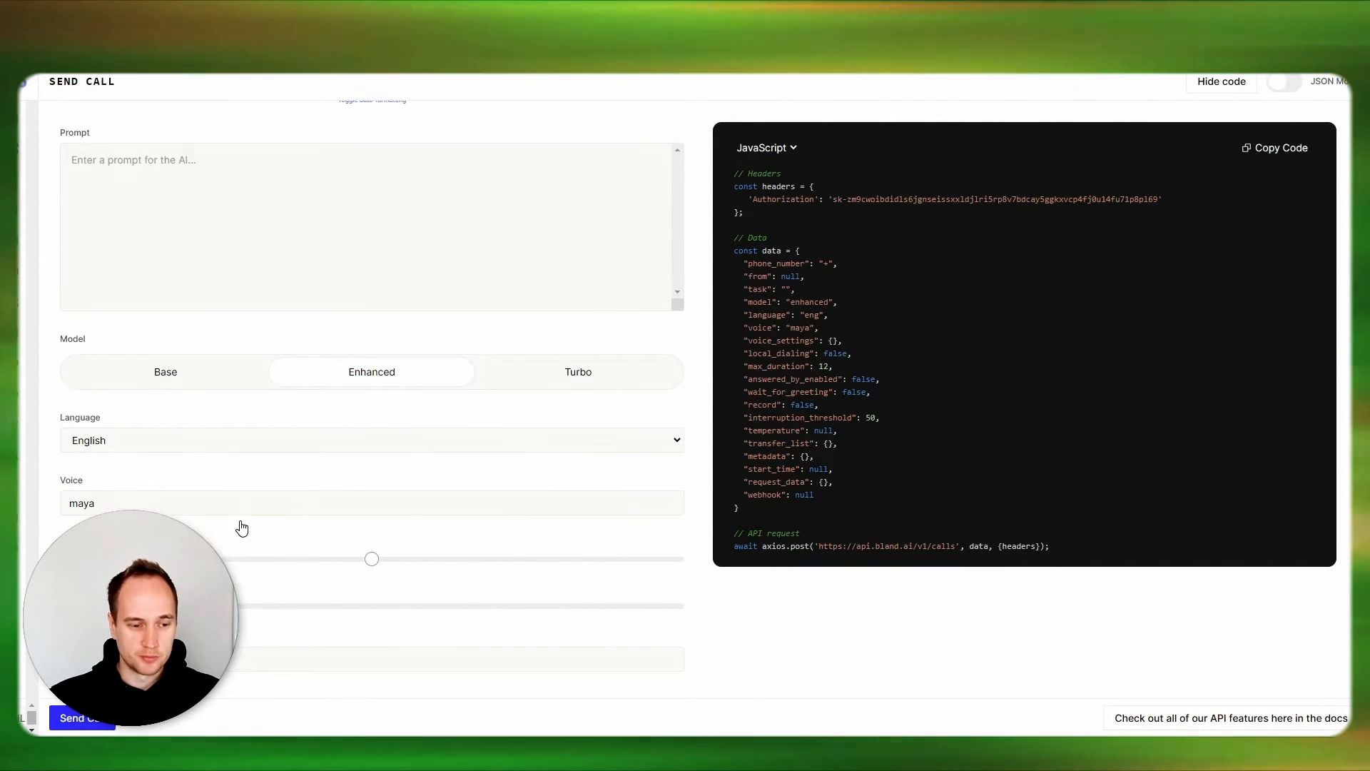
scroll(221, 512, down, 1)
click(241, 440)
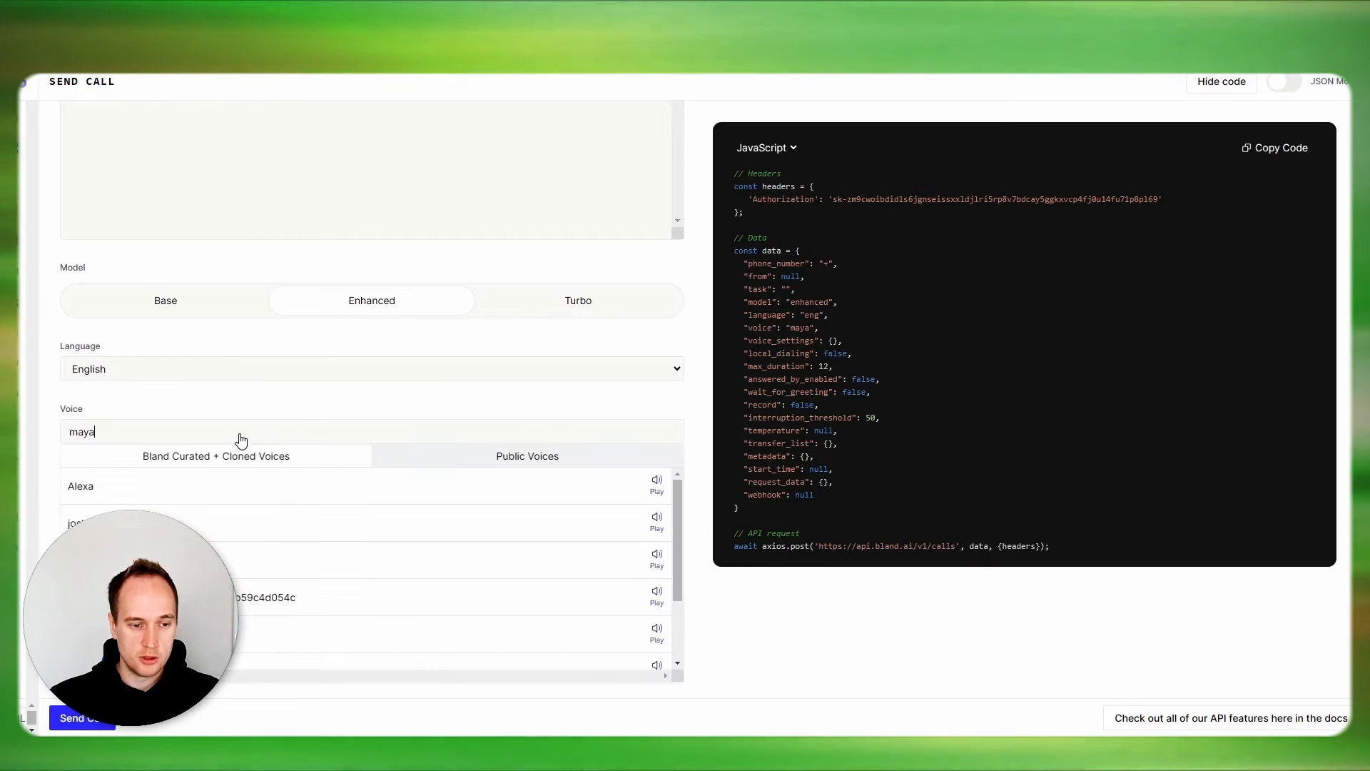
scroll(218, 528, down, 2)
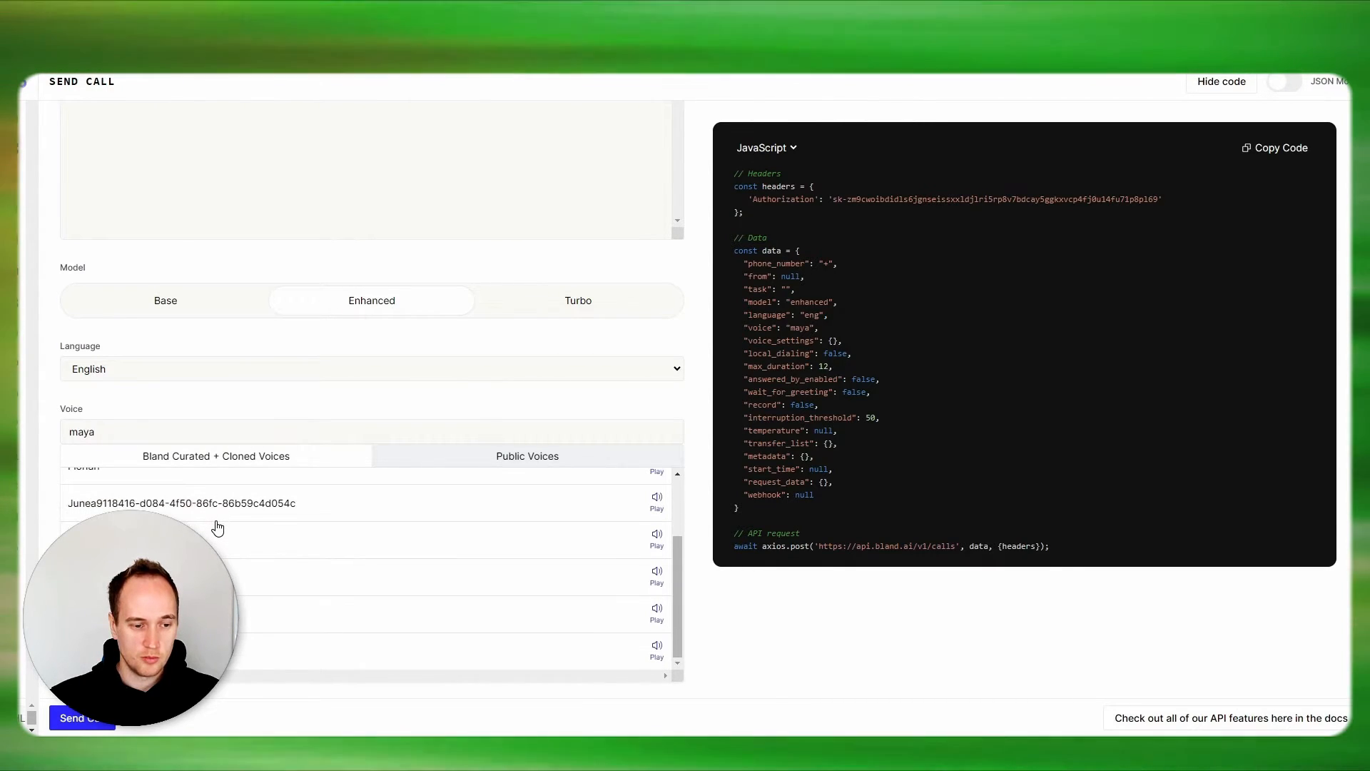
click(735, 615)
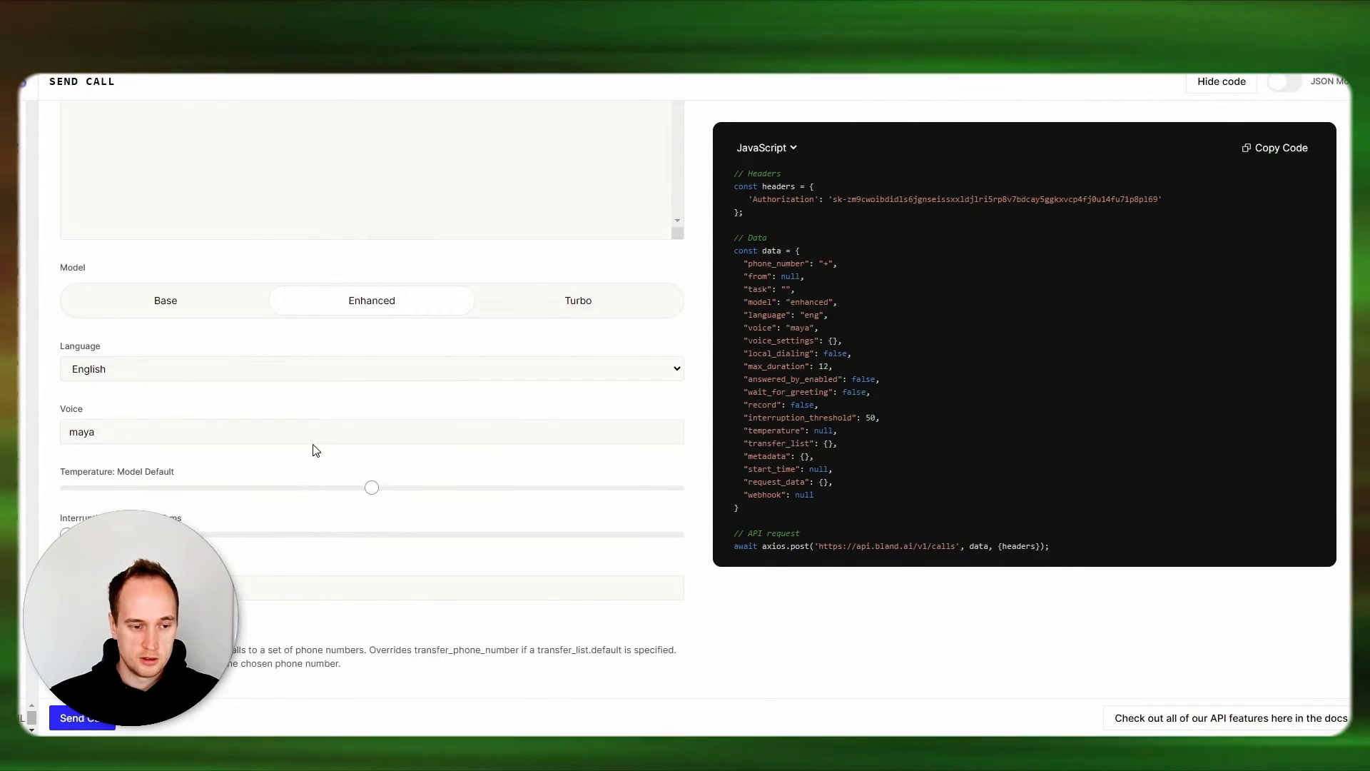
scroll(312, 450, down, 2)
scroll(236, 493, down, 5)
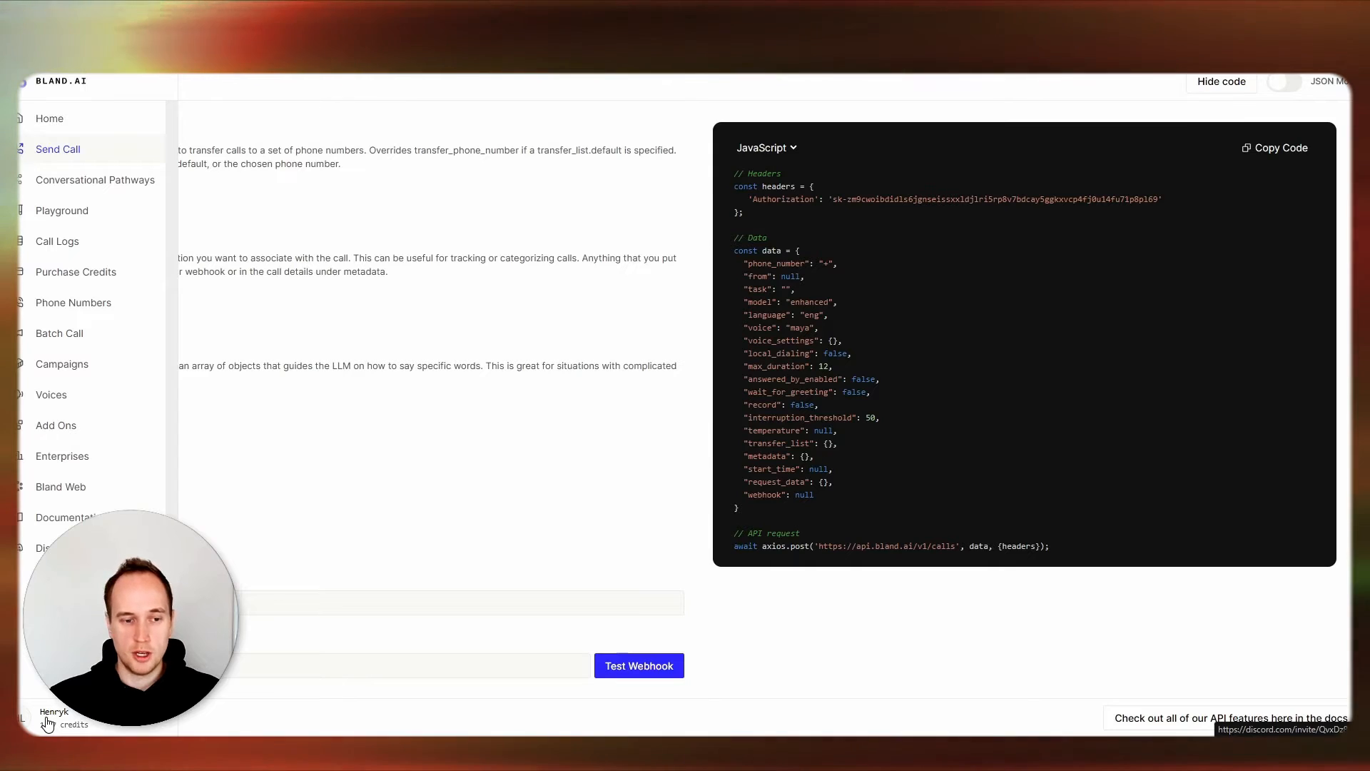
scroll(357, 321, up, 10)
click(228, 244)
text(awdadadawd)
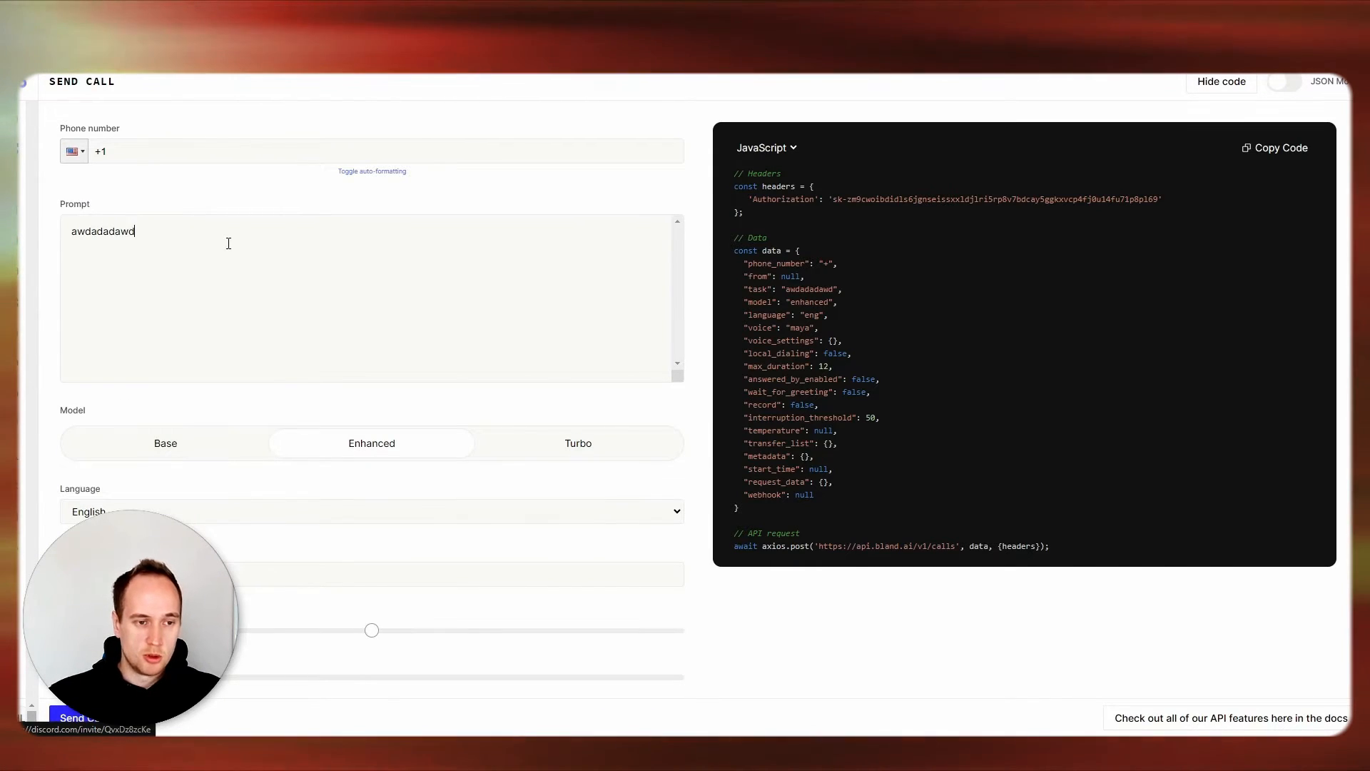
text(adwwadawdaw)
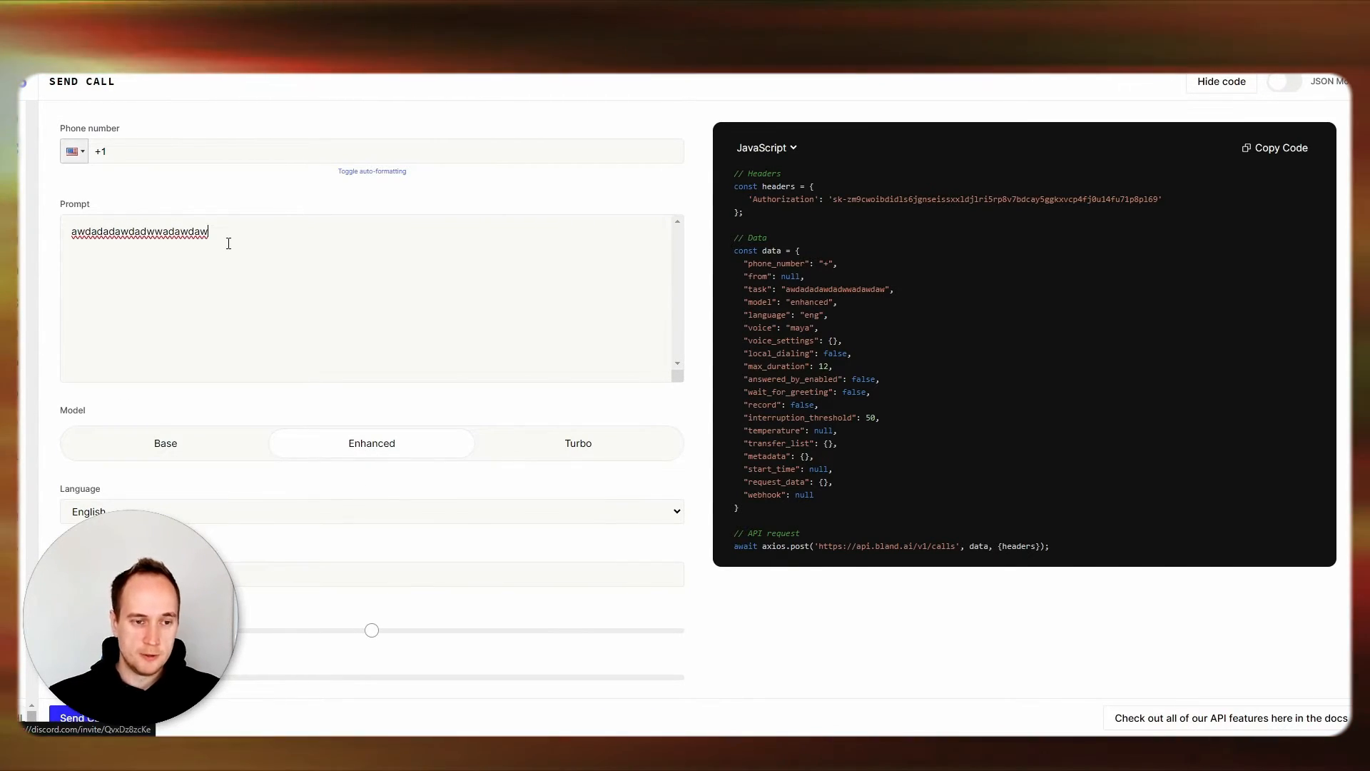
key(ctrl+a)
key(BackSpace)
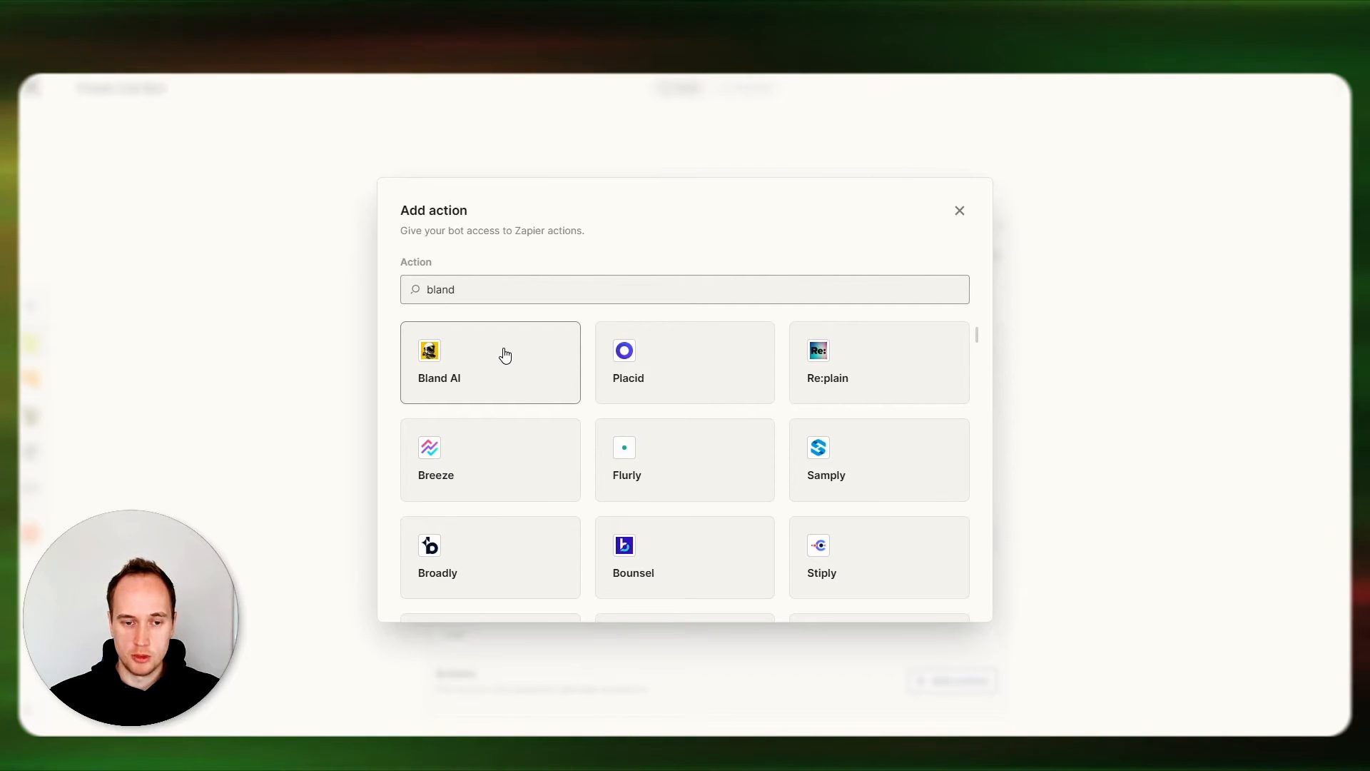
Choose the Bland AI: Send Phone Call action in Zapier and start connecting a new Bland AI account.
click(461, 369)
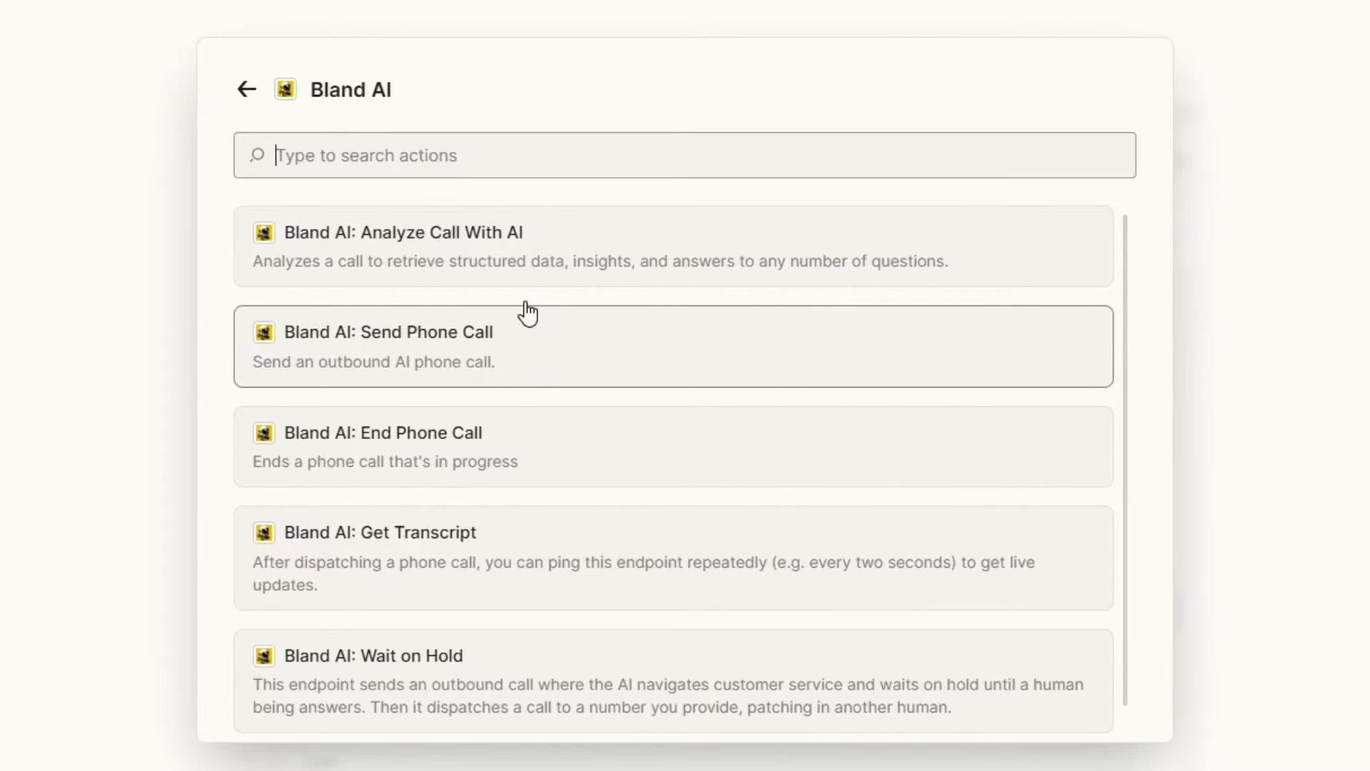
click(529, 361)
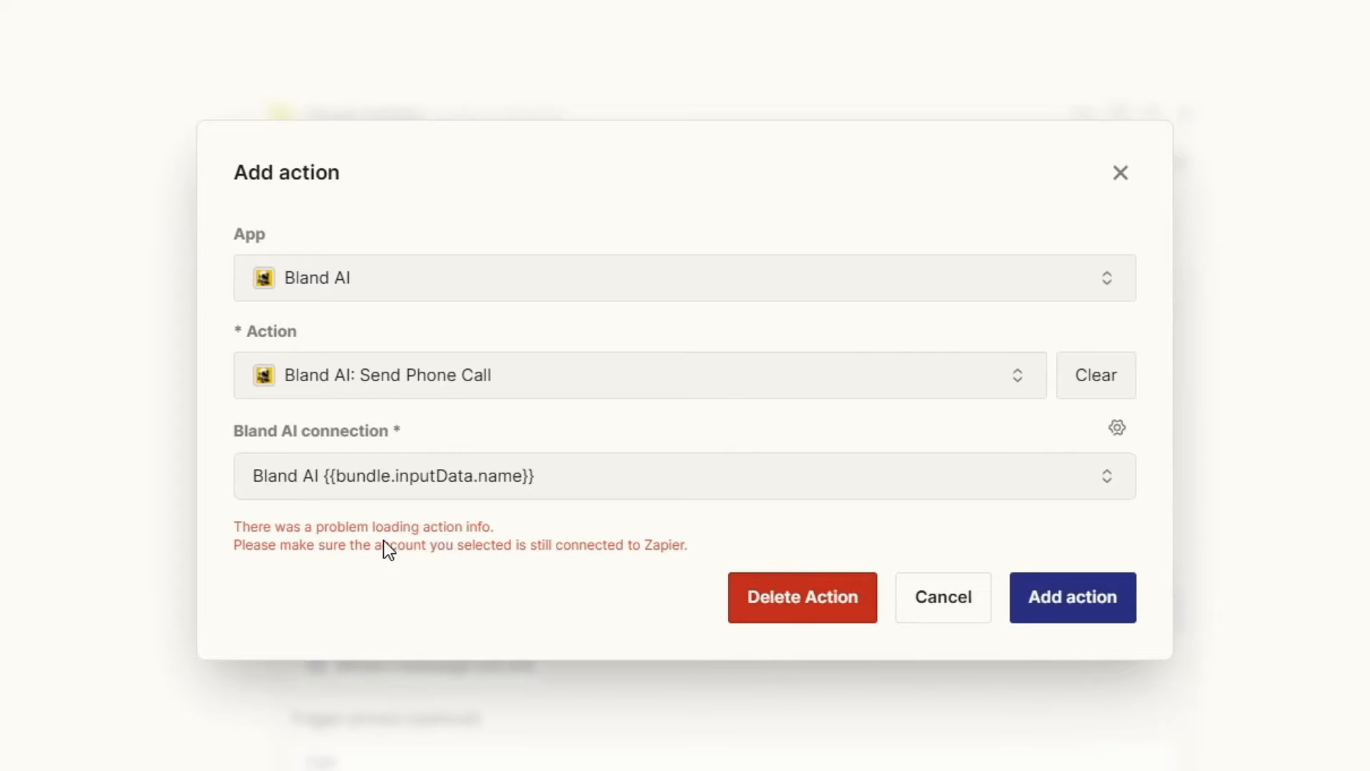
click(1117, 429)
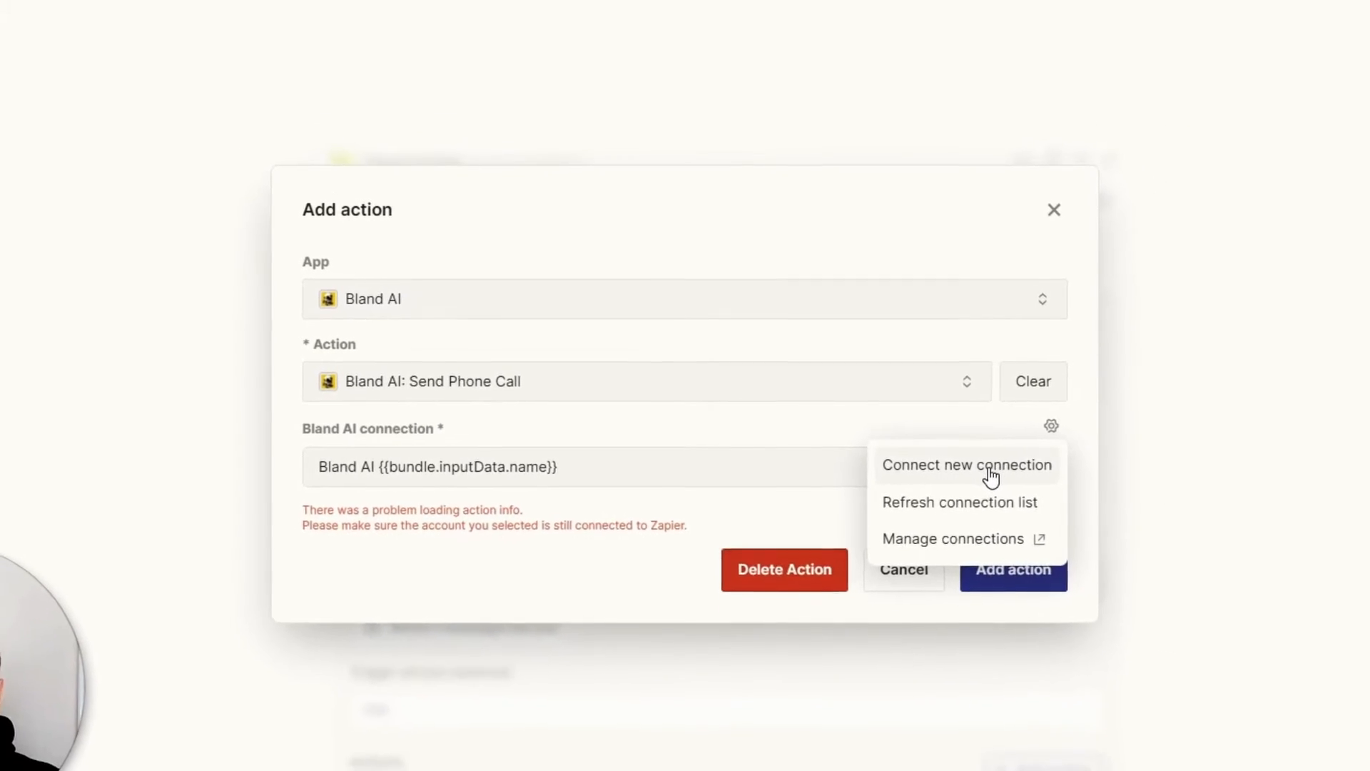
click(1017, 475)
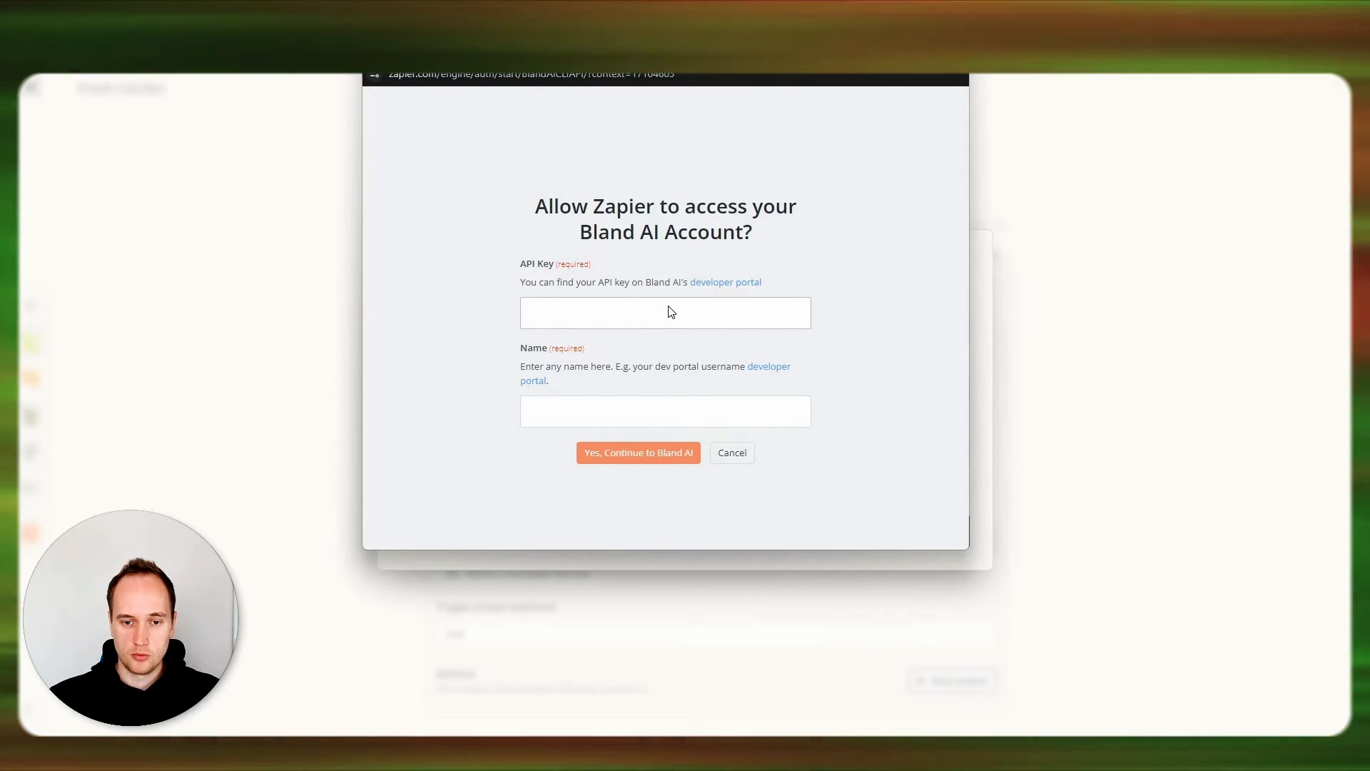
click(611, 312)
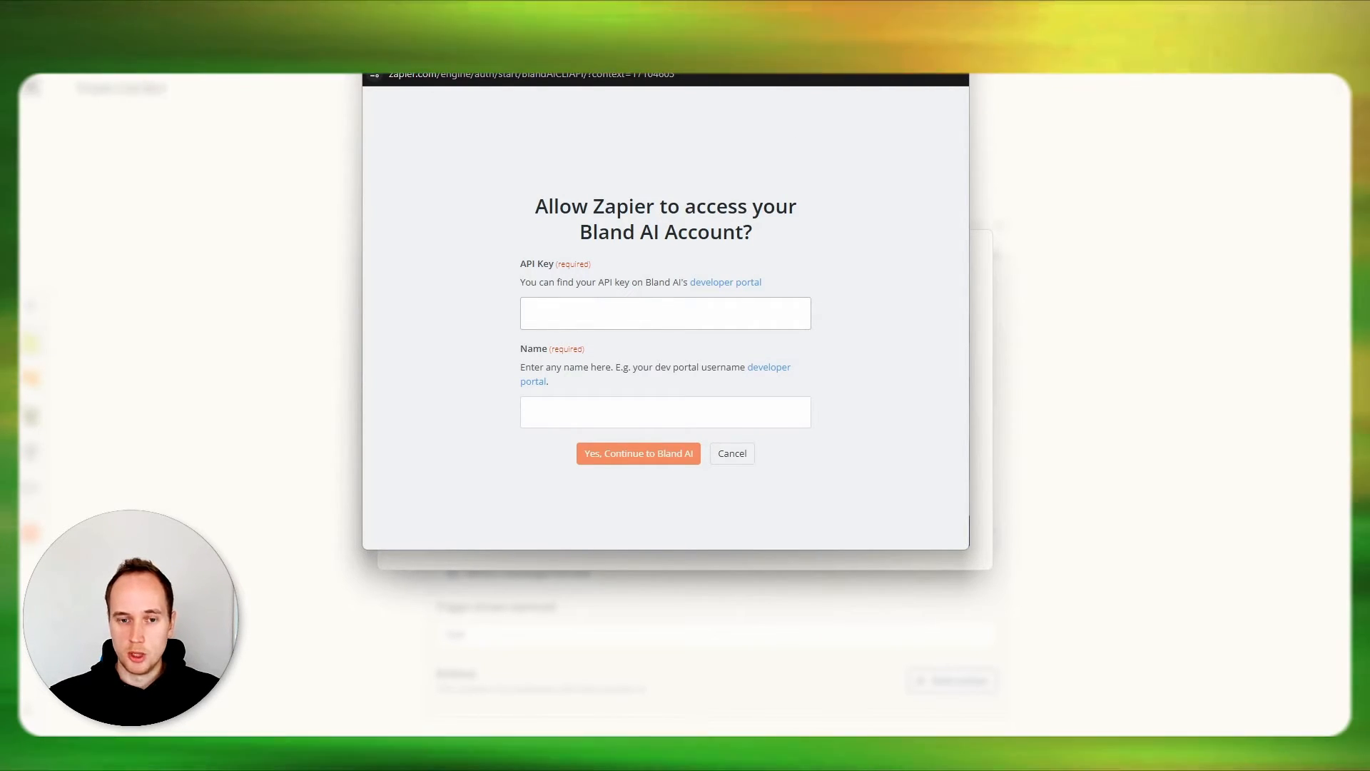
Switch to the Bland AI portal and copy the API key from the account settings.
click(1042, 21)
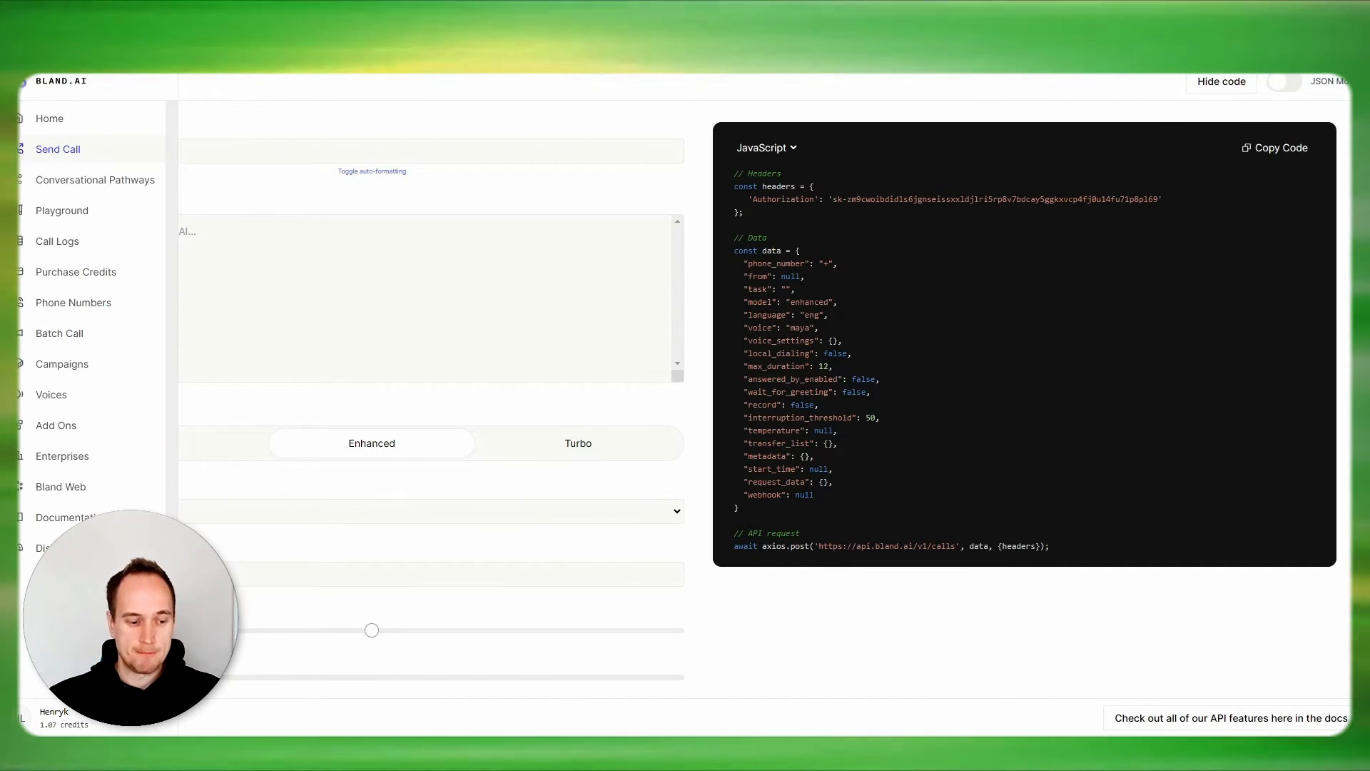
click(65, 723)
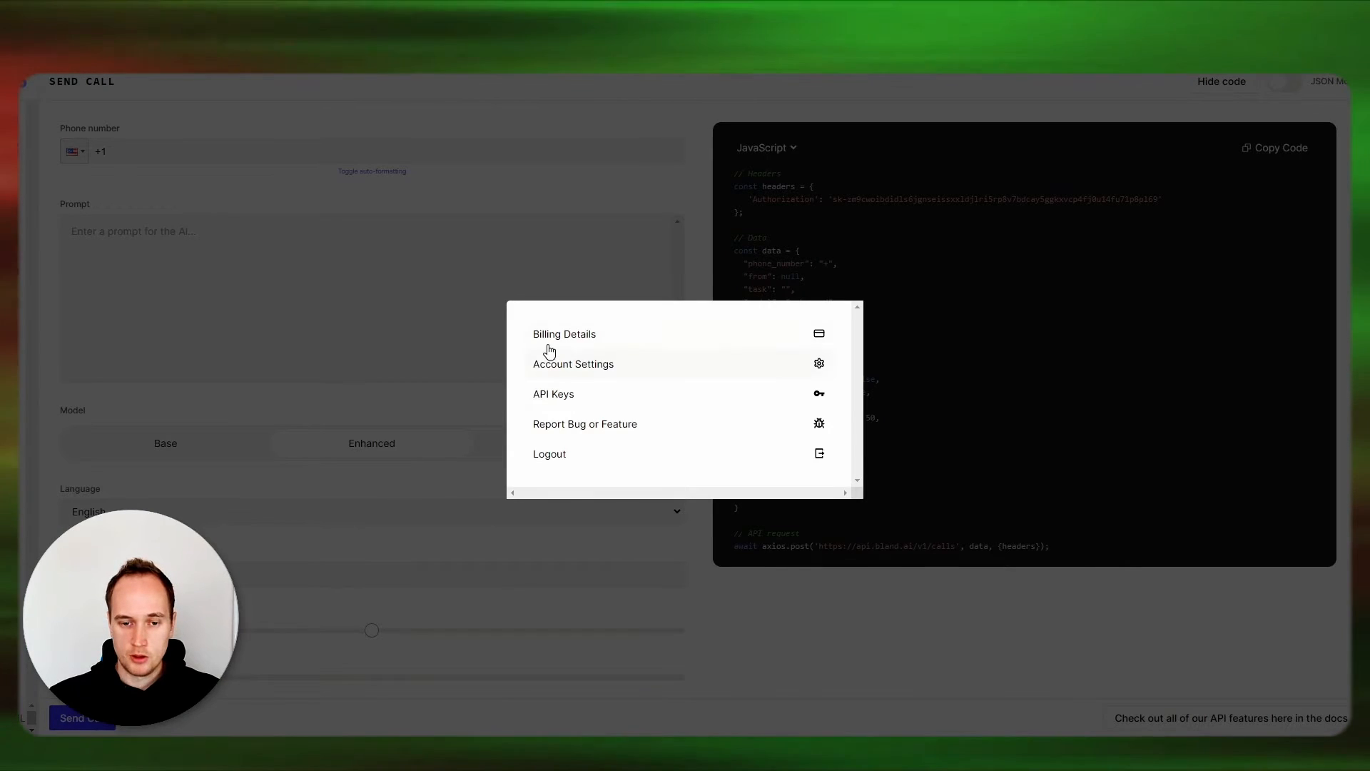
click(580, 402)
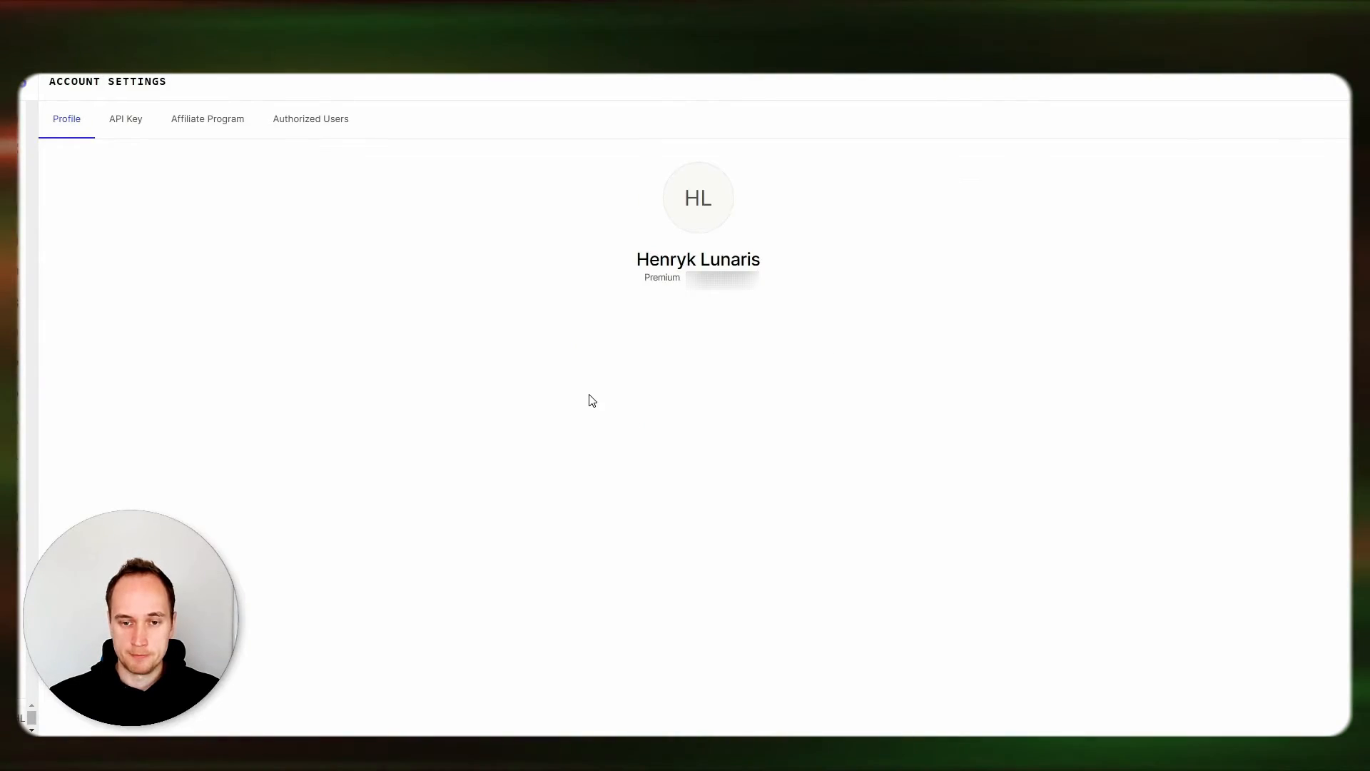
click(124, 129)
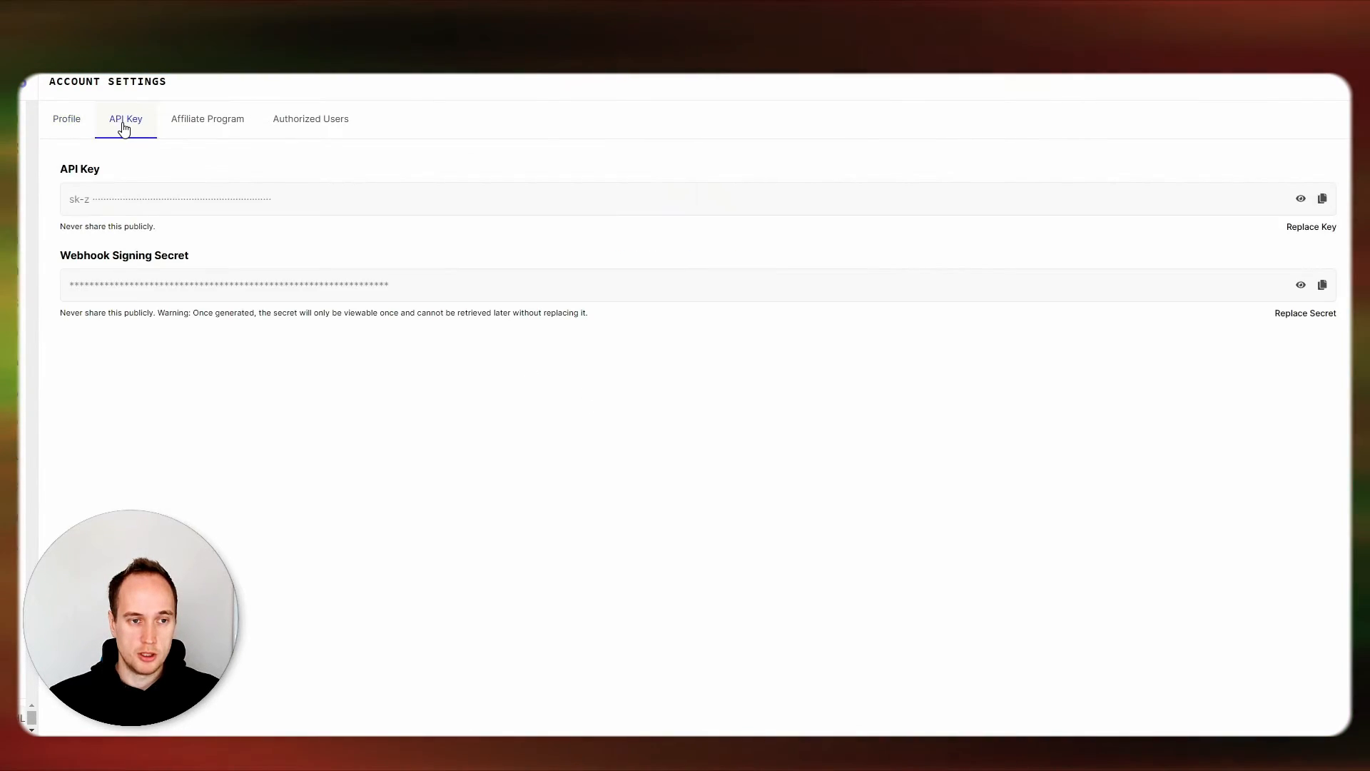
click(1323, 200)
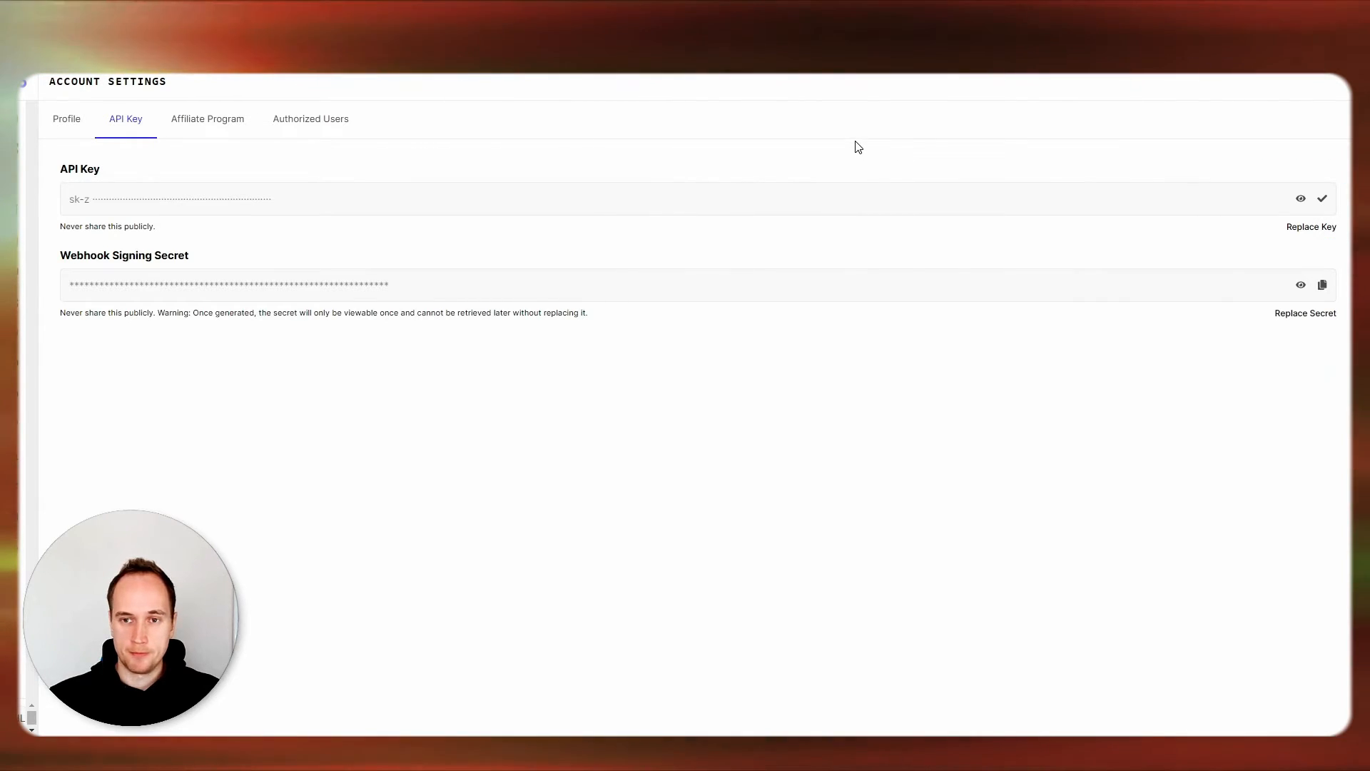
Return to Zapier's Bland AI authorization window and paste the API key.
click(903, 9)
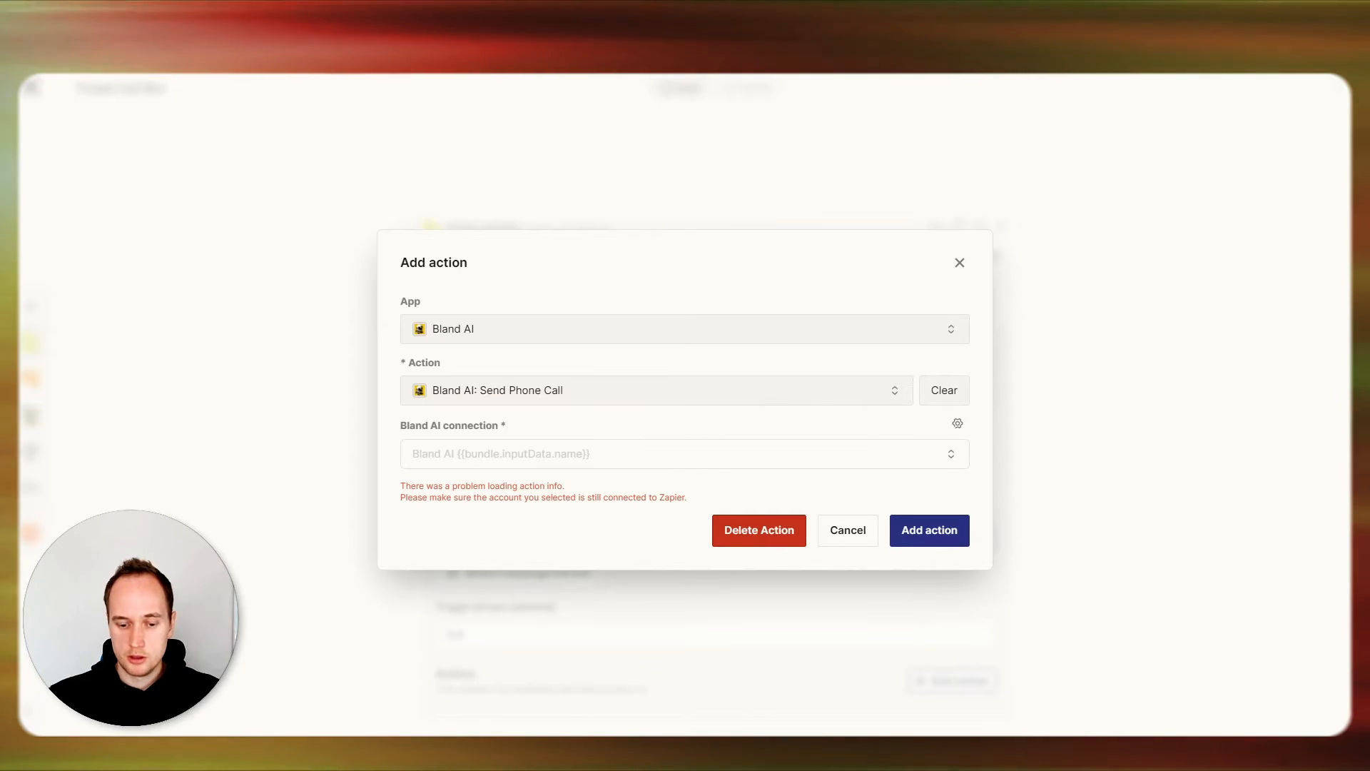
click(715, 673)
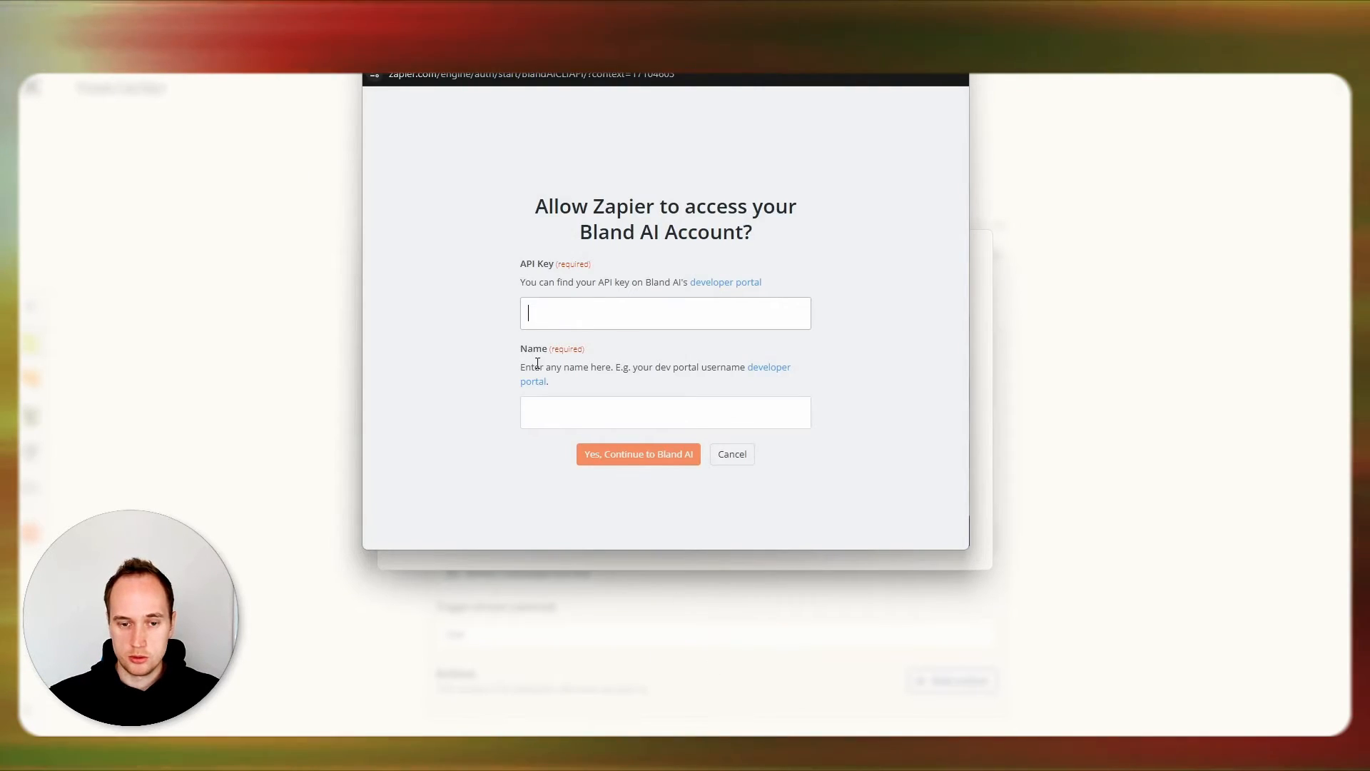
click(580, 315)
key(ctrl+v)
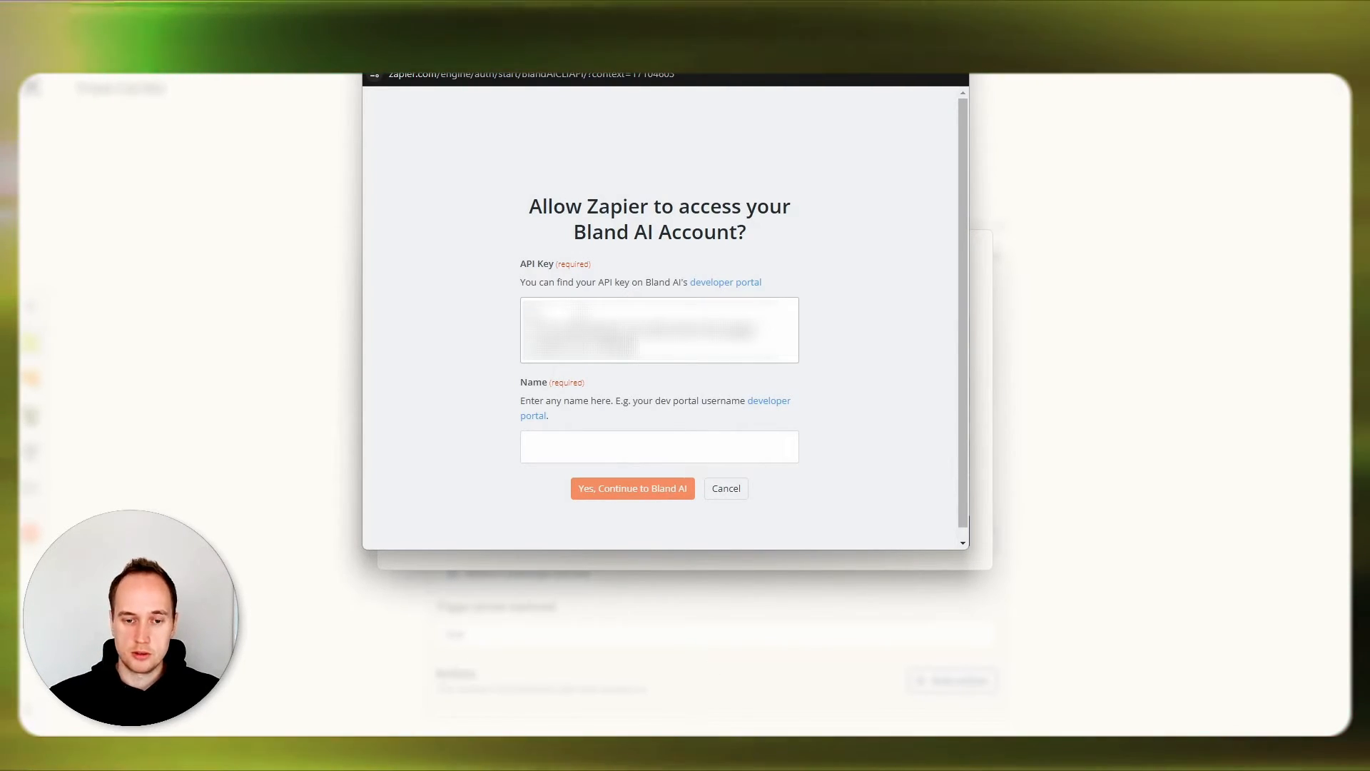
drag(633, 348, 523, 316)
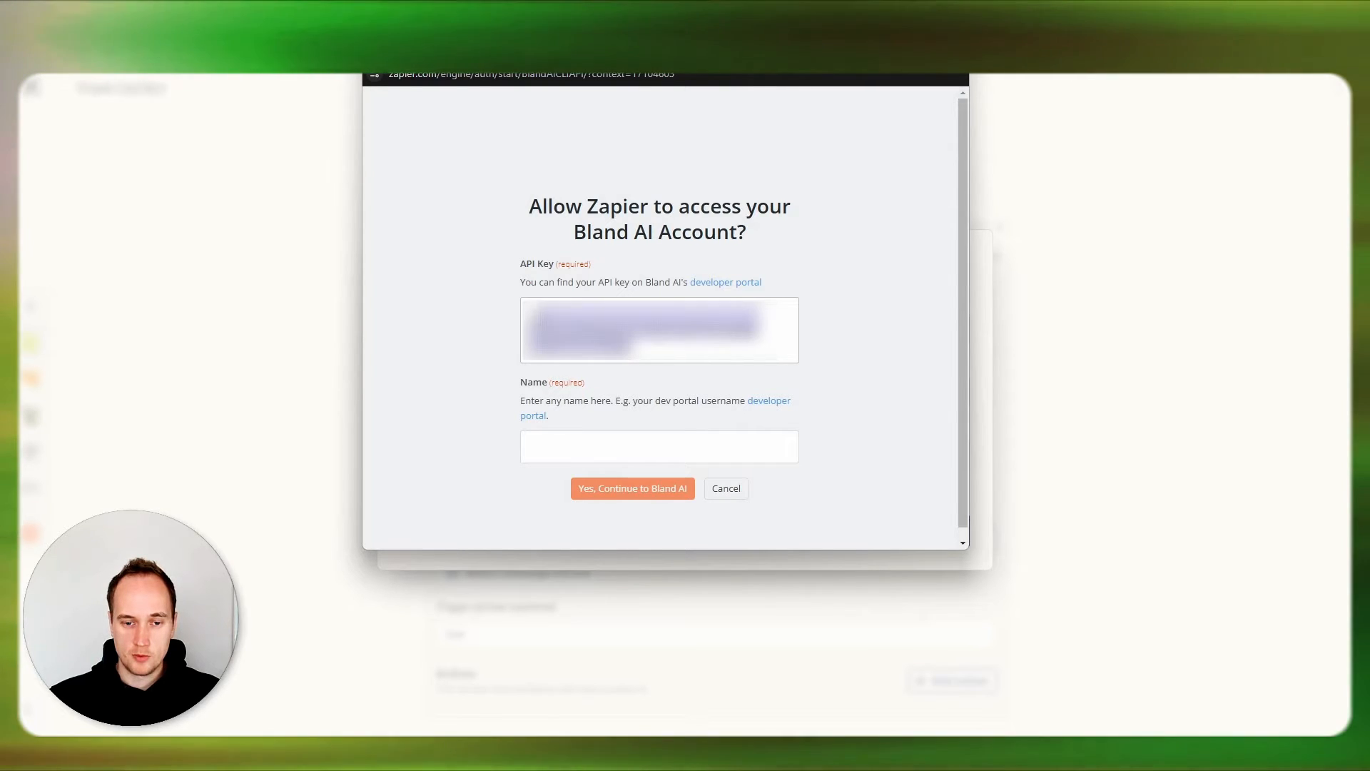
click(553, 446)
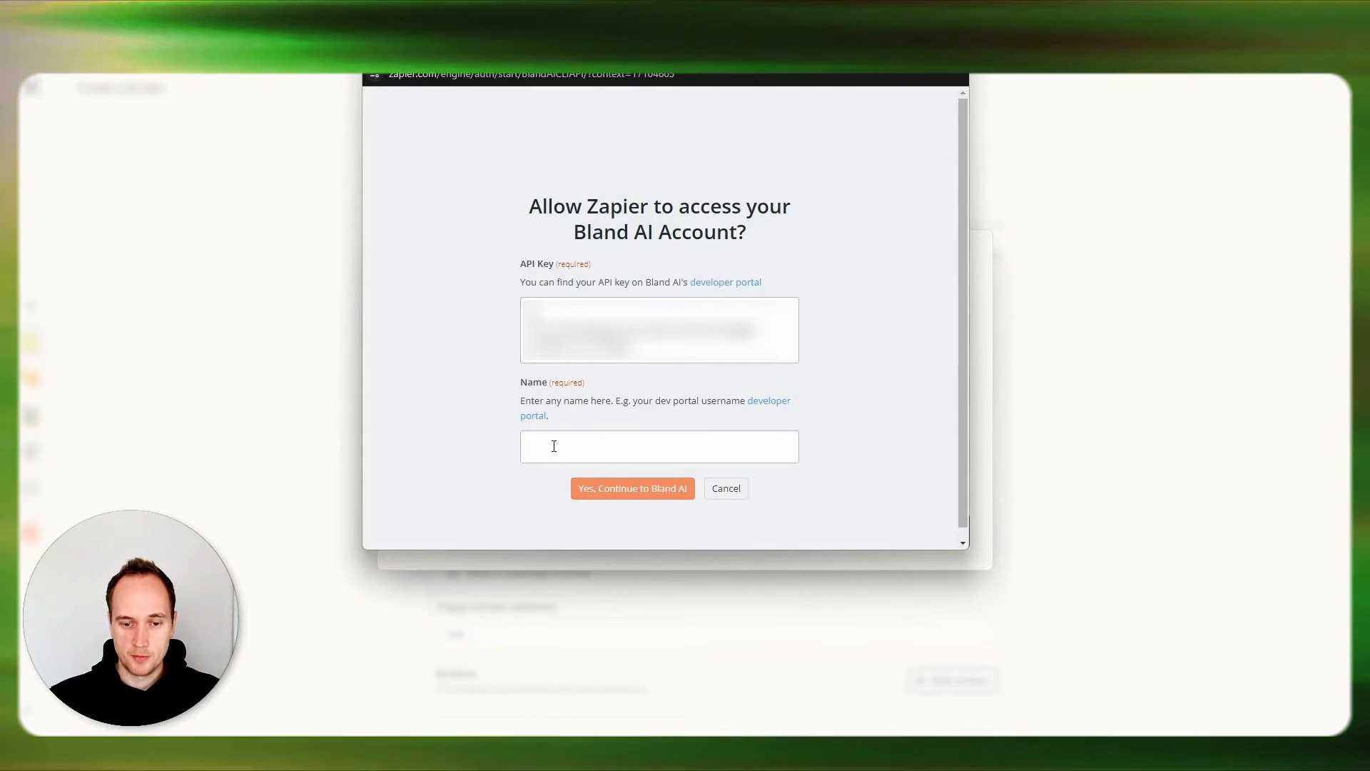
Enter the account holder's first name, authorize the Bland AI connection, and refresh the connection list before leaving the action dialog.
text(how)
key(BackSpace)
key(BackSpace)
key(BackSpace)
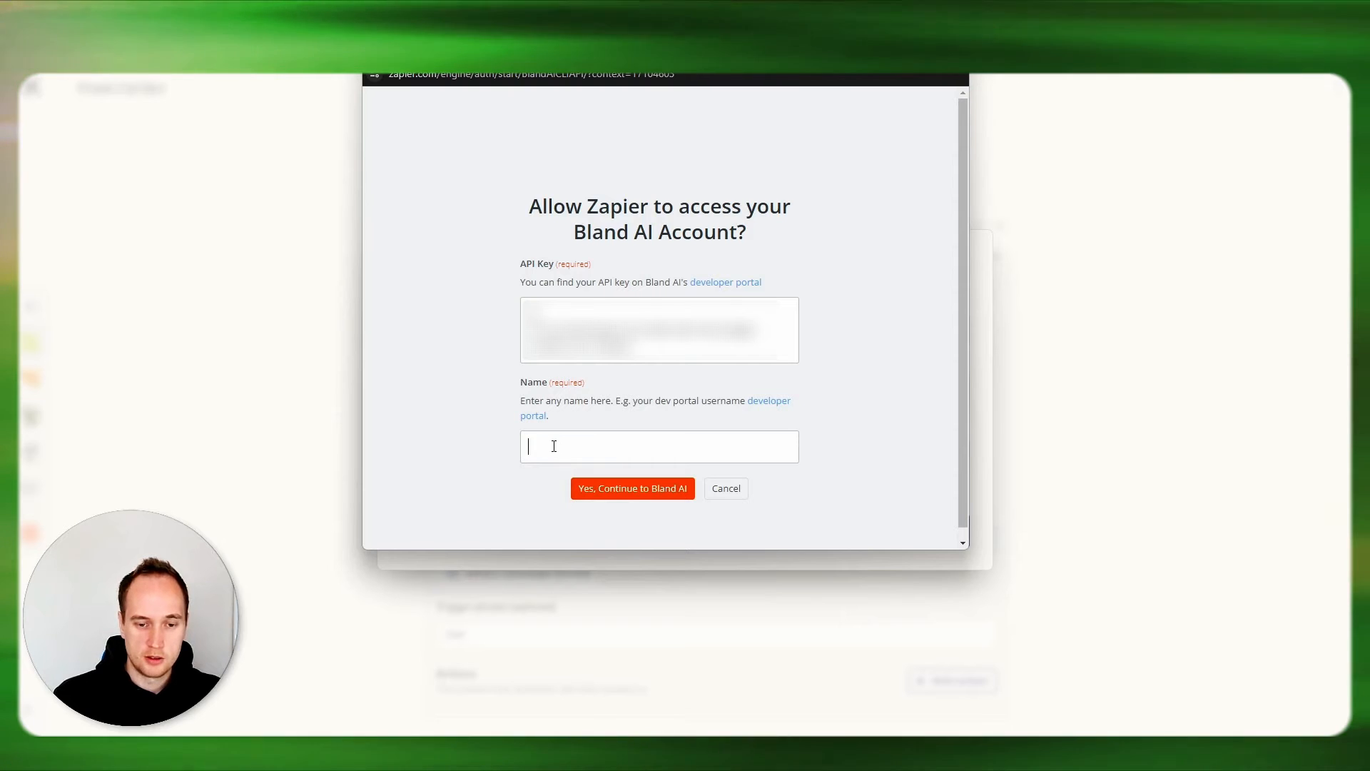
text(Henryk)
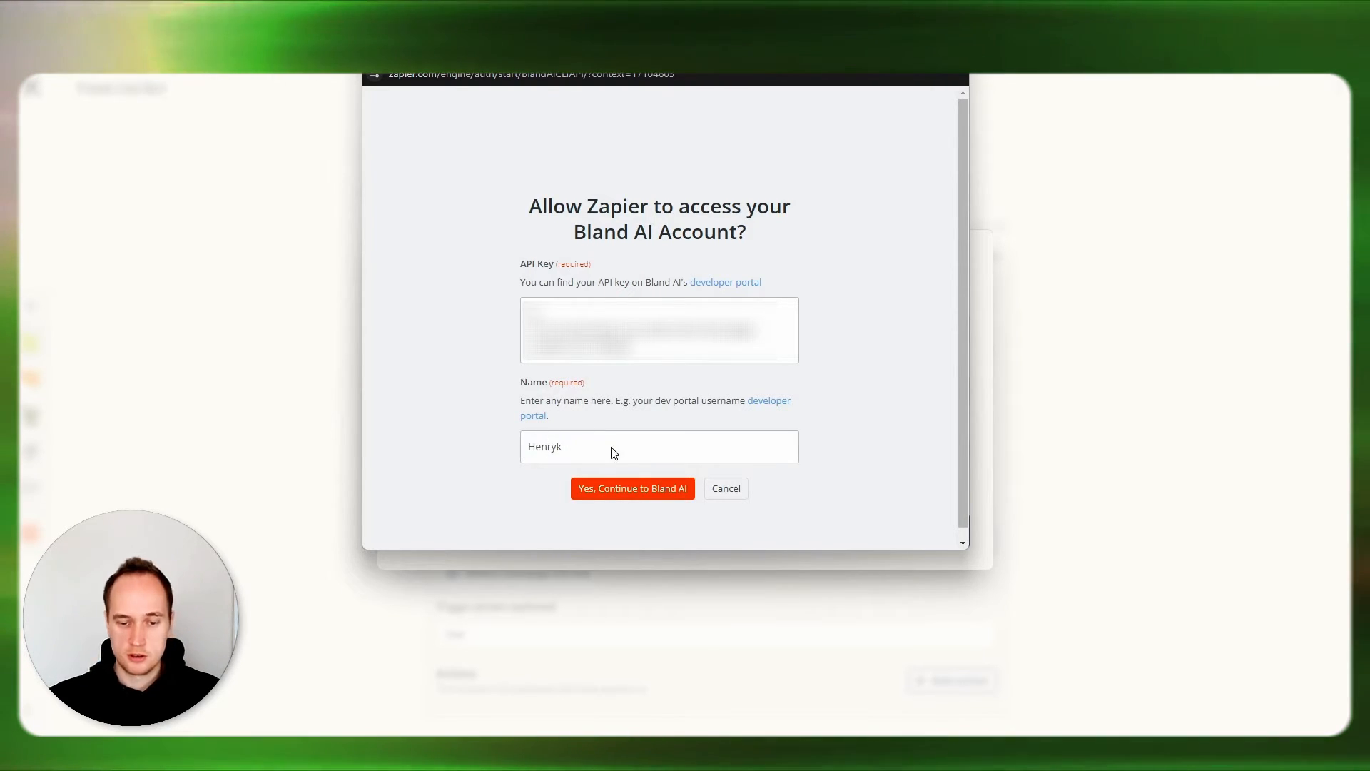
click(622, 489)
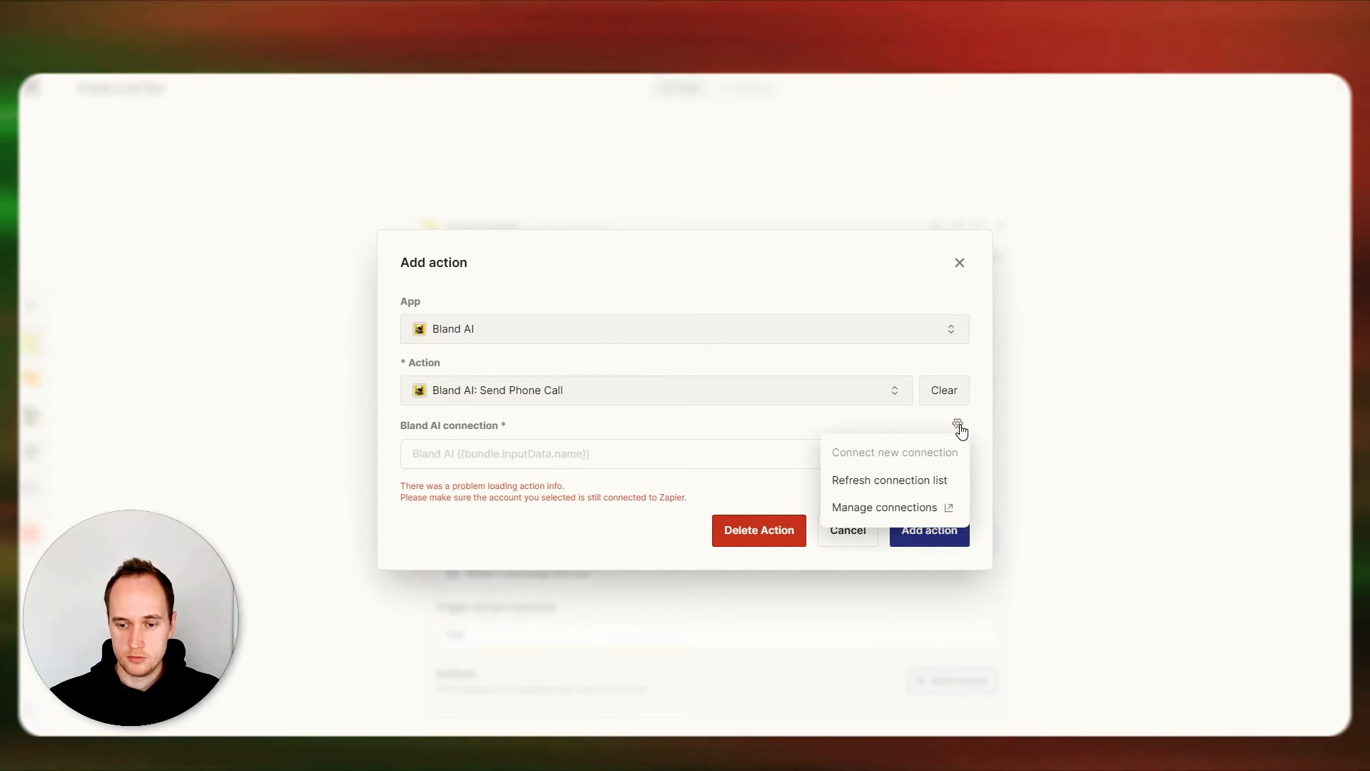
click(881, 484)
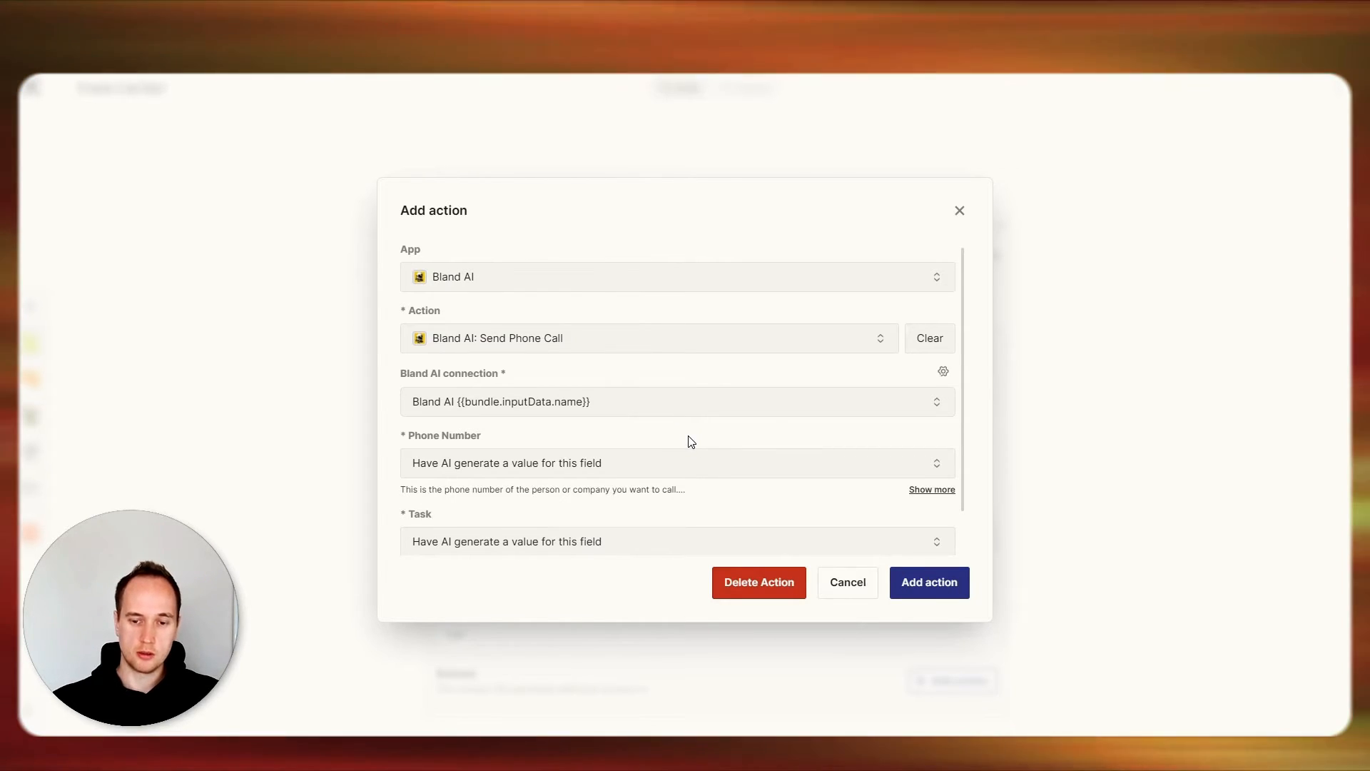
click(873, 582)
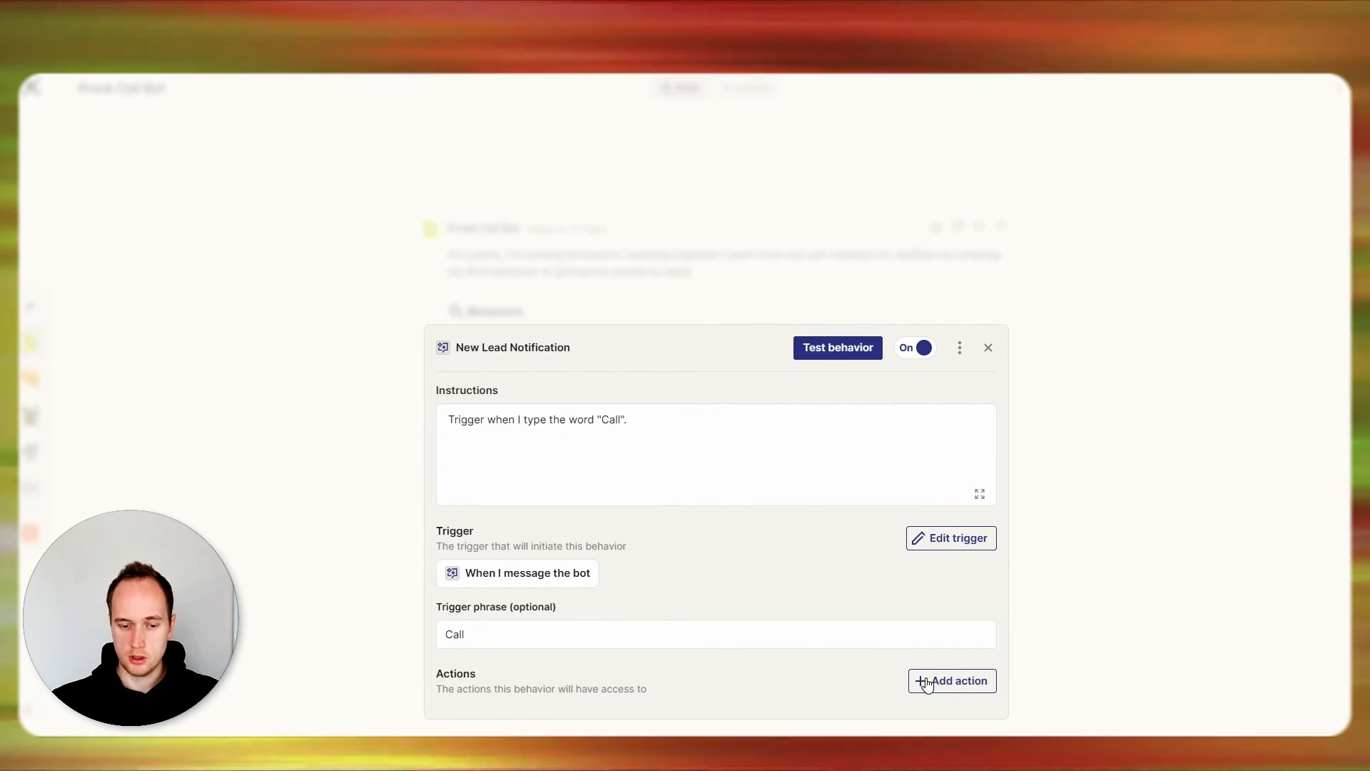
Add a new action to the behavior by searching for "bland" and choosing Bland AI: Send Phone Call.
click(926, 684)
text(bland)
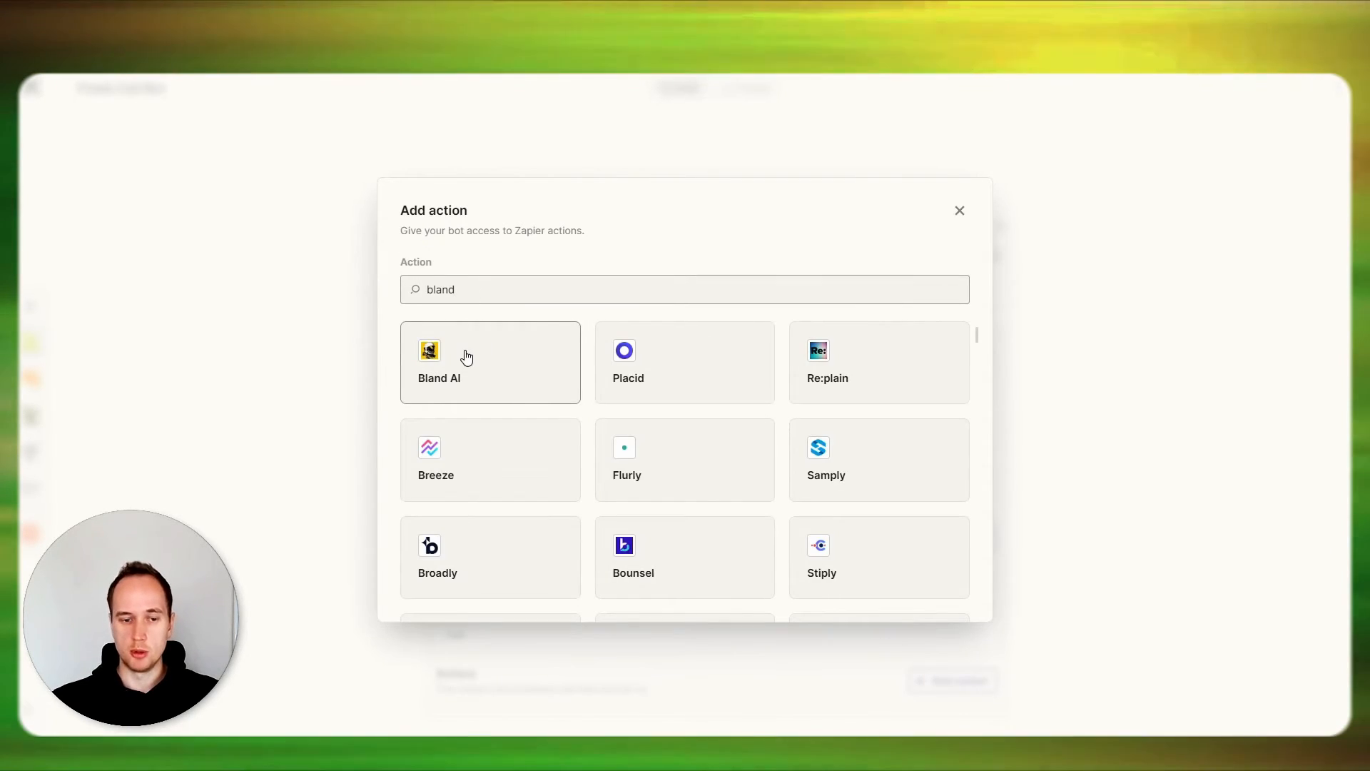
click(466, 357)
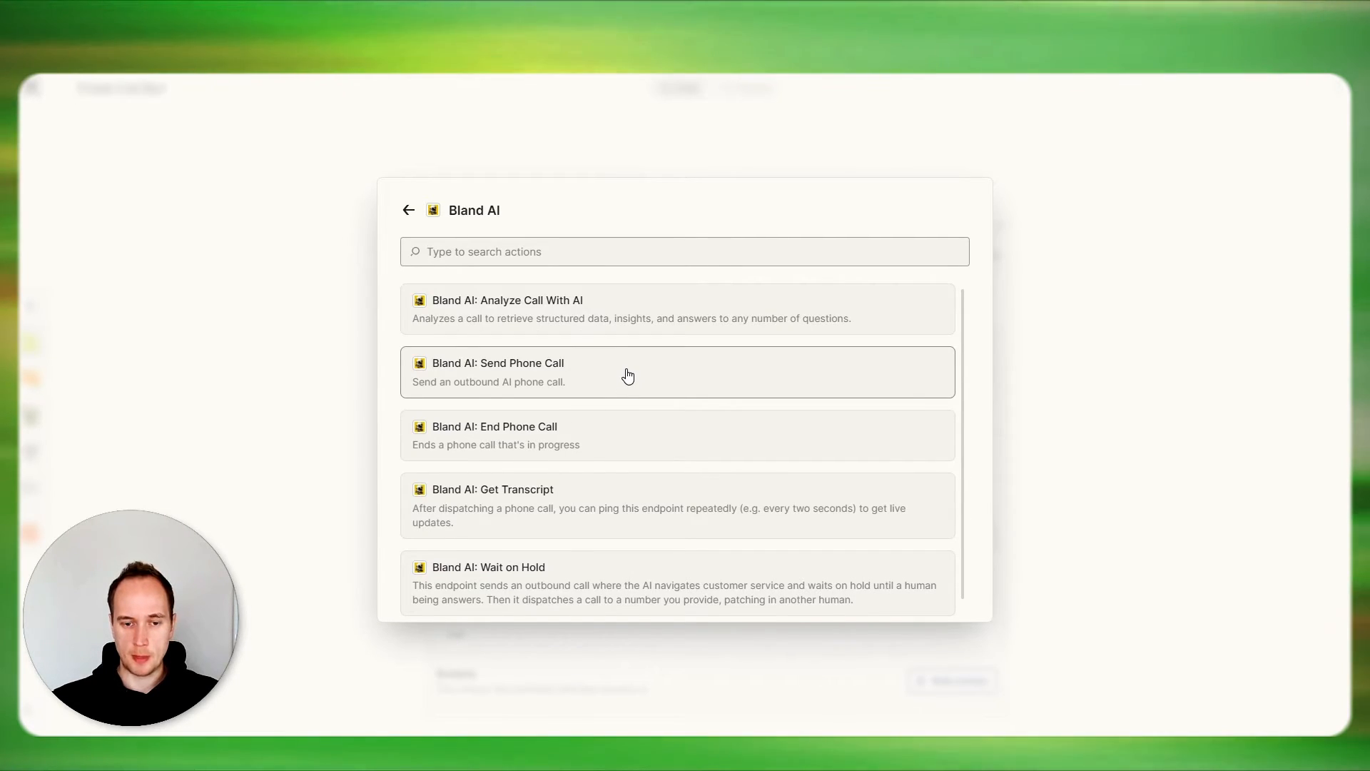
click(628, 375)
Set the action's Phone Number to a specific value and enter the phone number to call.
click(511, 392)
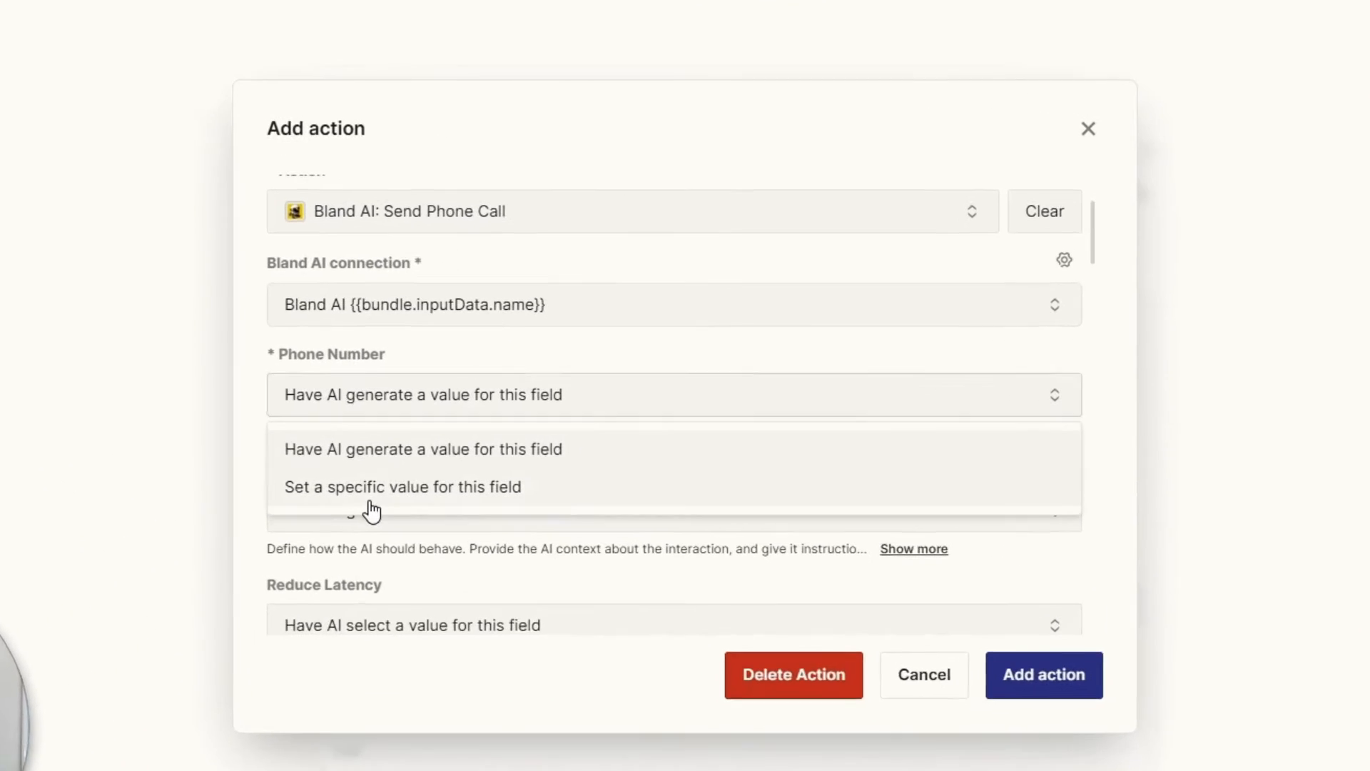
click(368, 490)
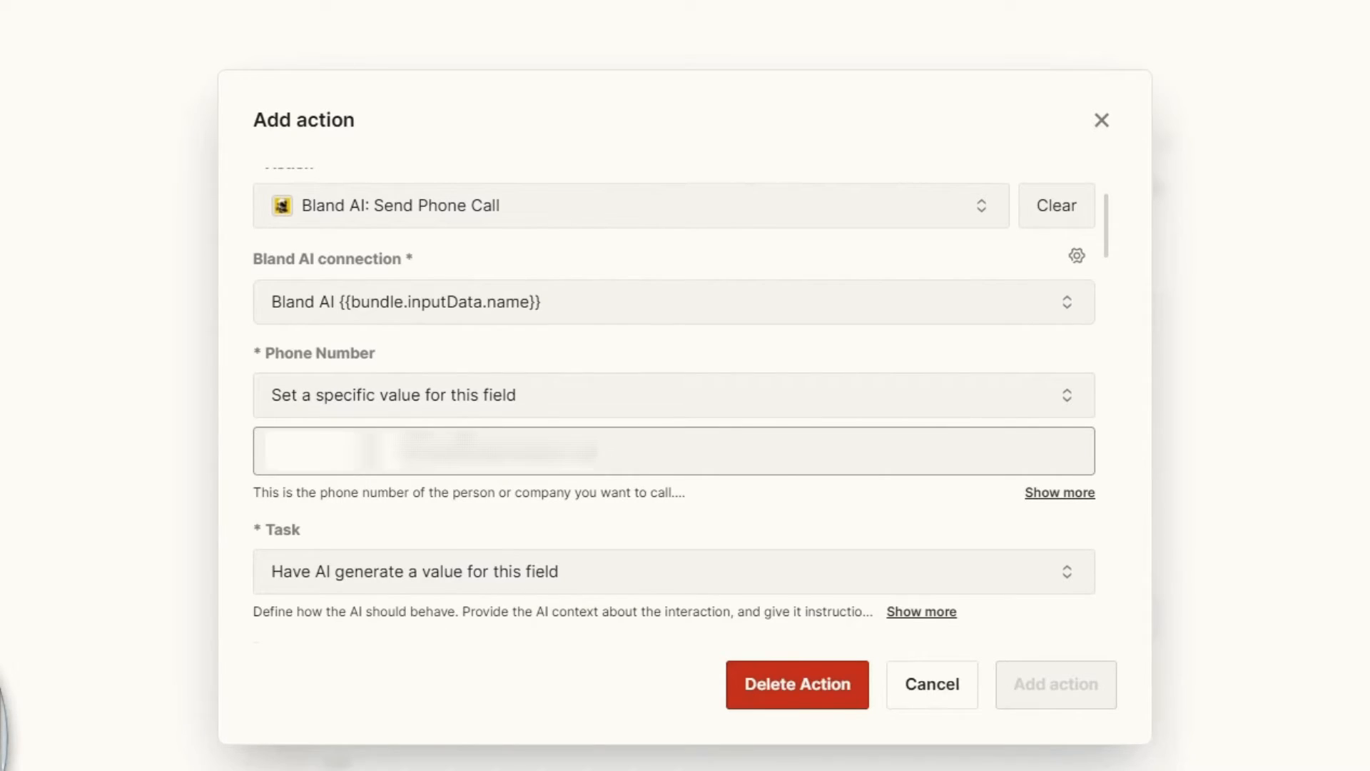
text(•••••••)
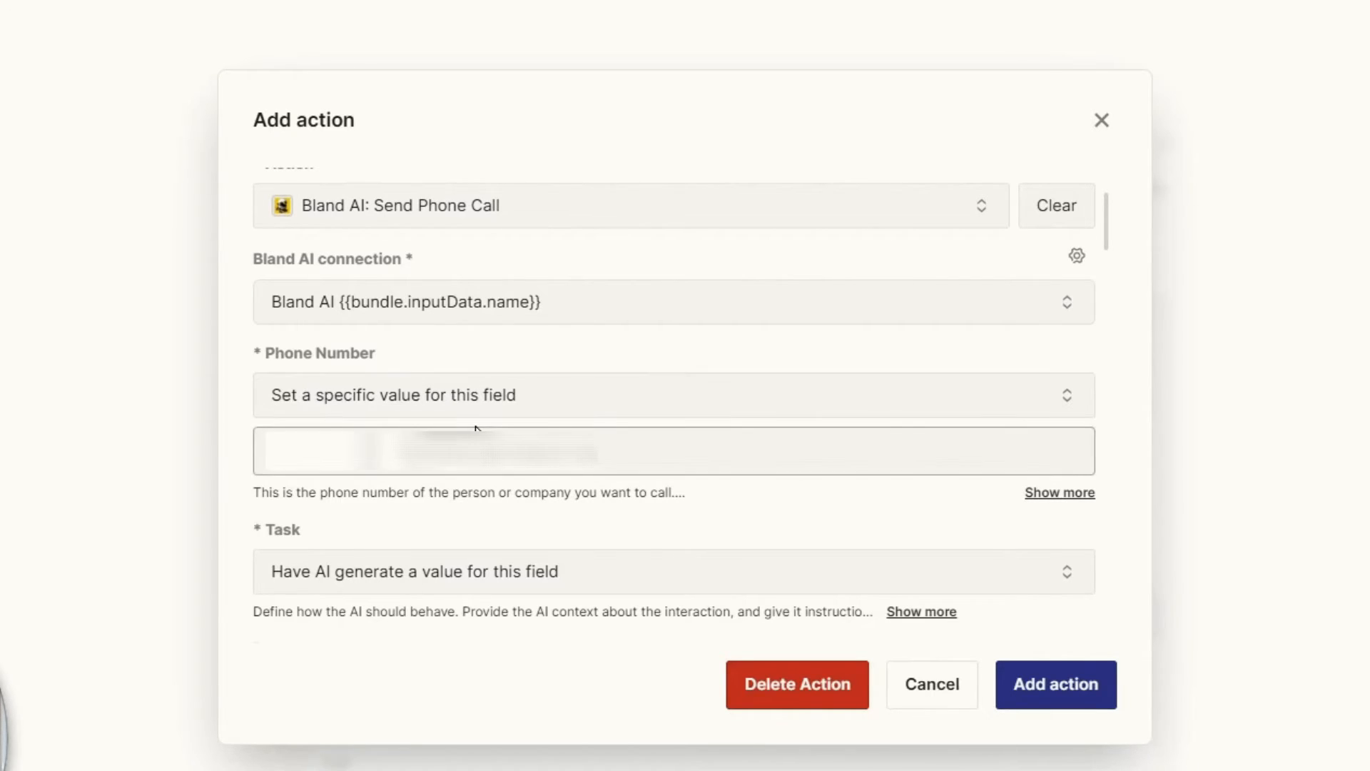
Set the call action's Request Data to not include a value.
scroll(475, 428, down, 5)
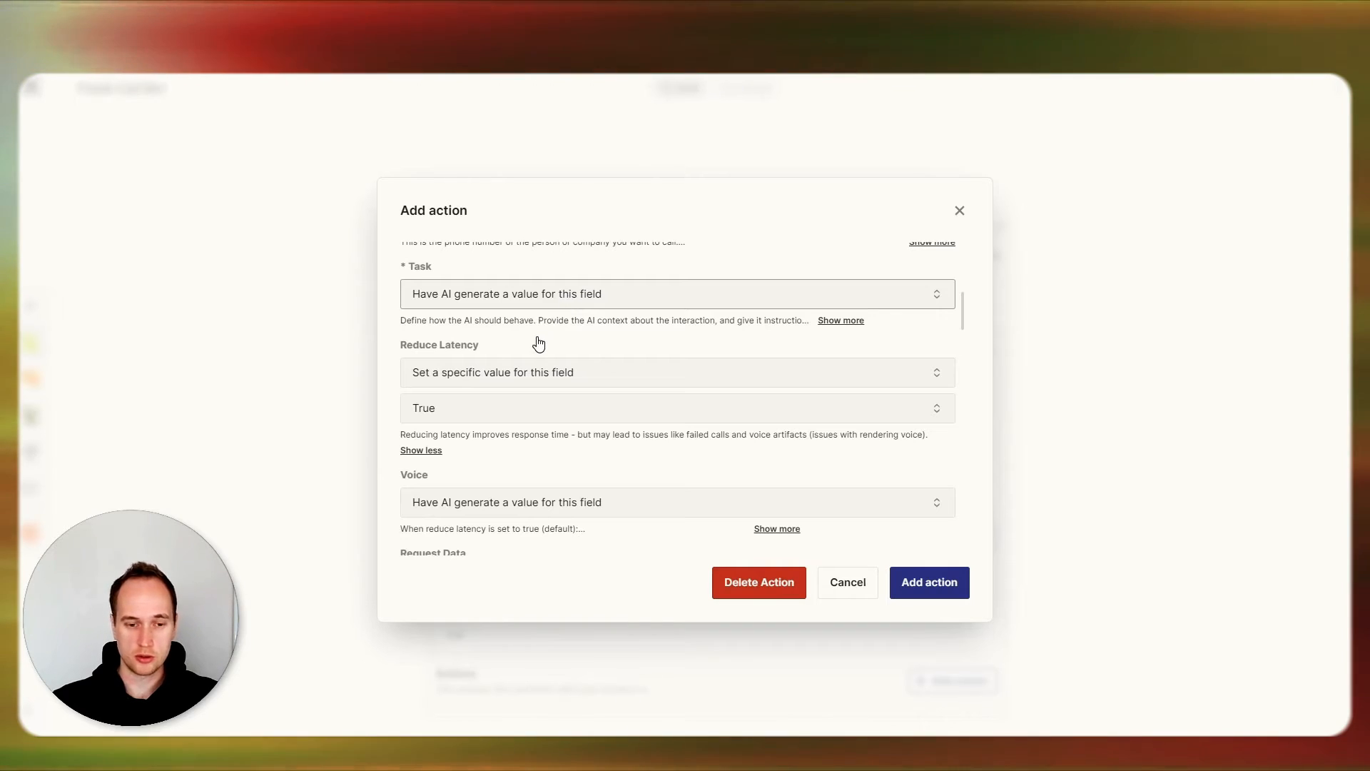
scroll(493, 339, down, 2)
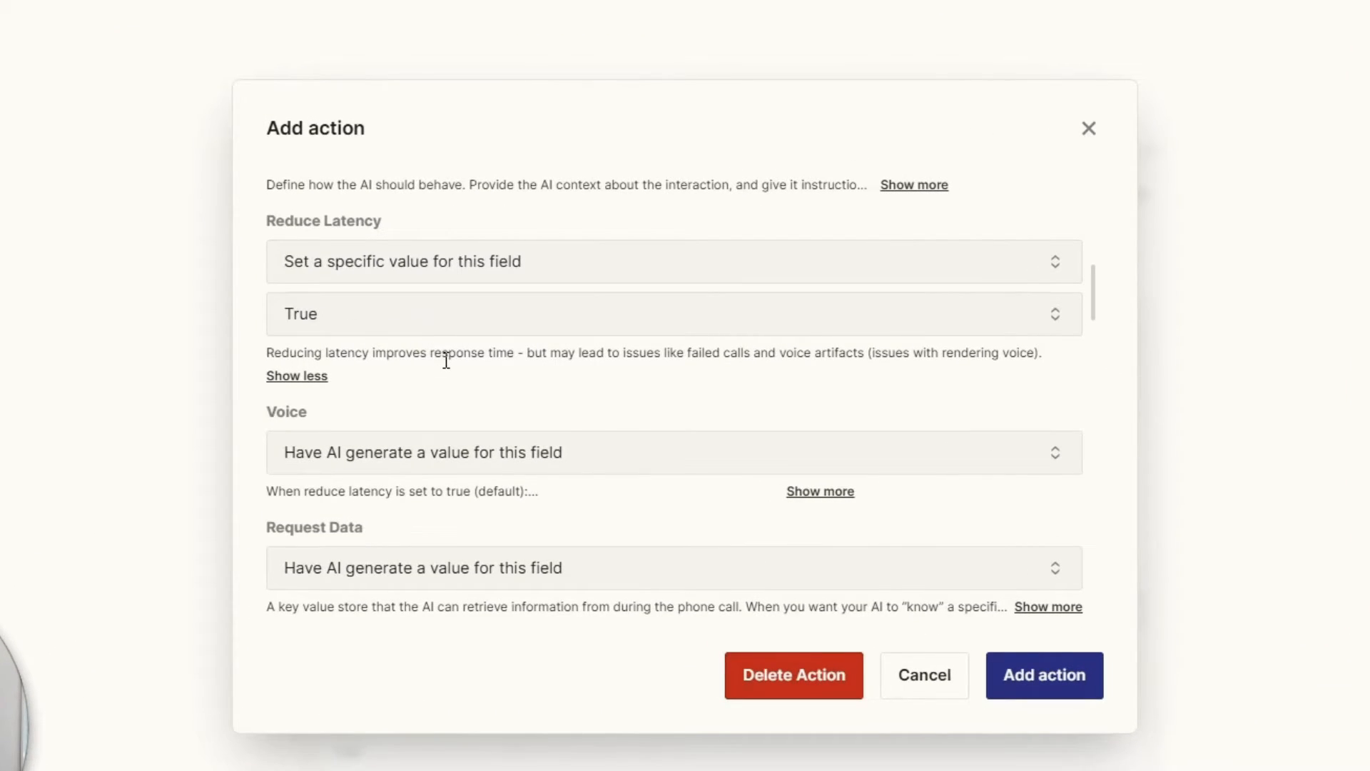
scroll(446, 360, down, 3)
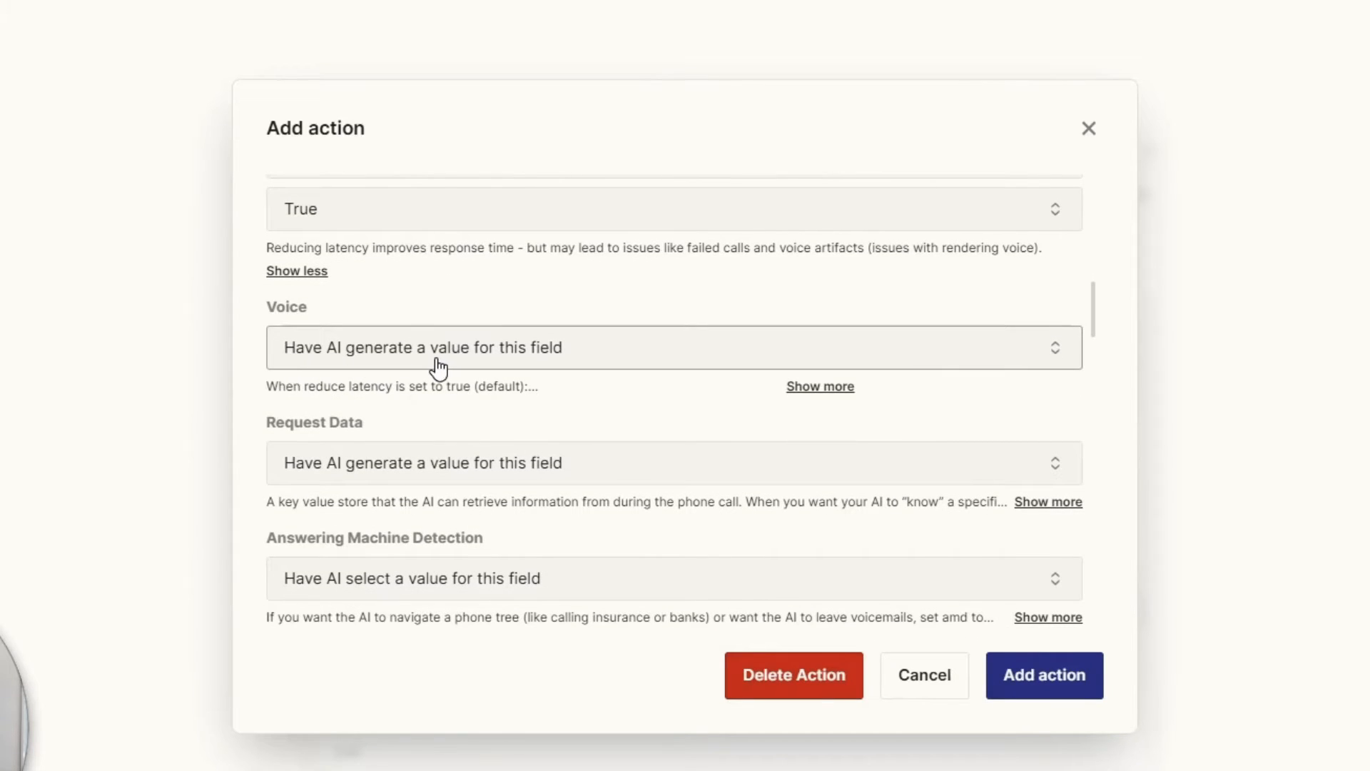
scroll(409, 370, down, 3)
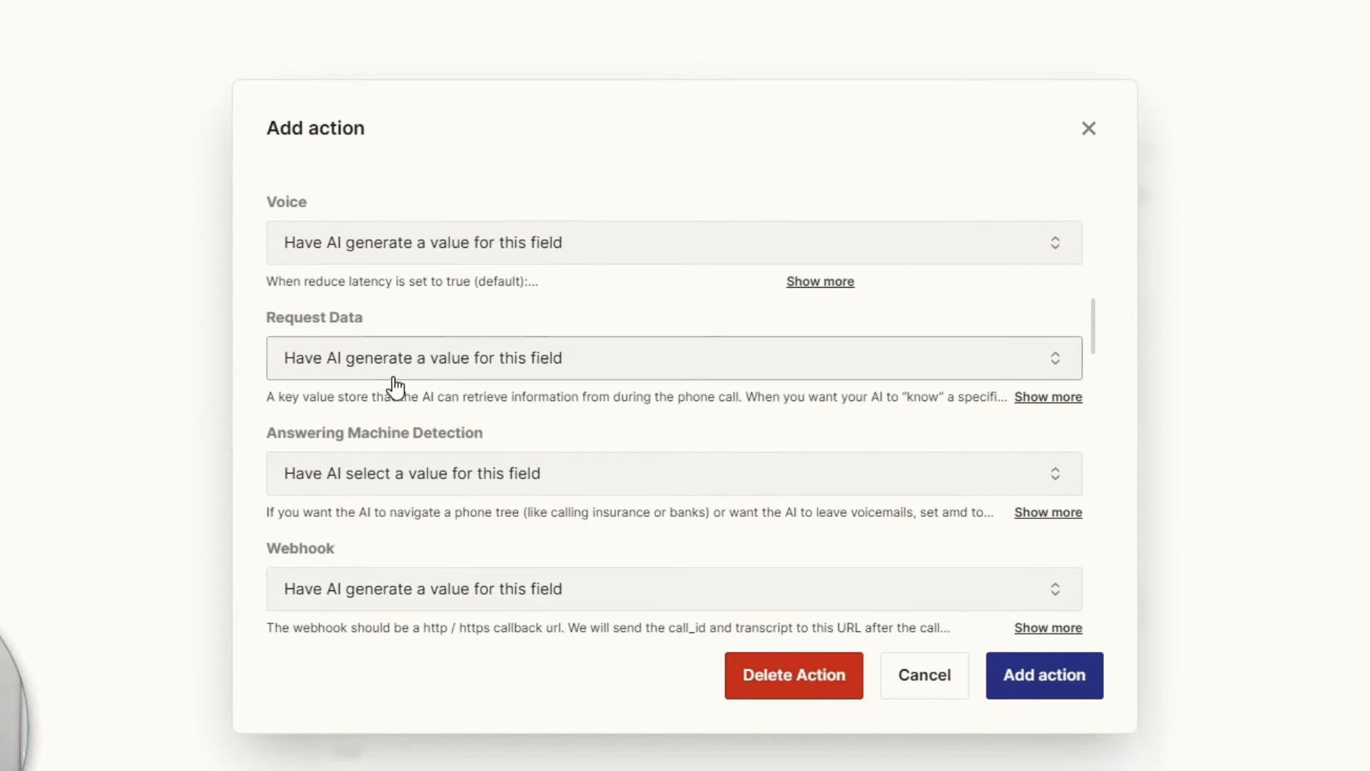
click(431, 369)
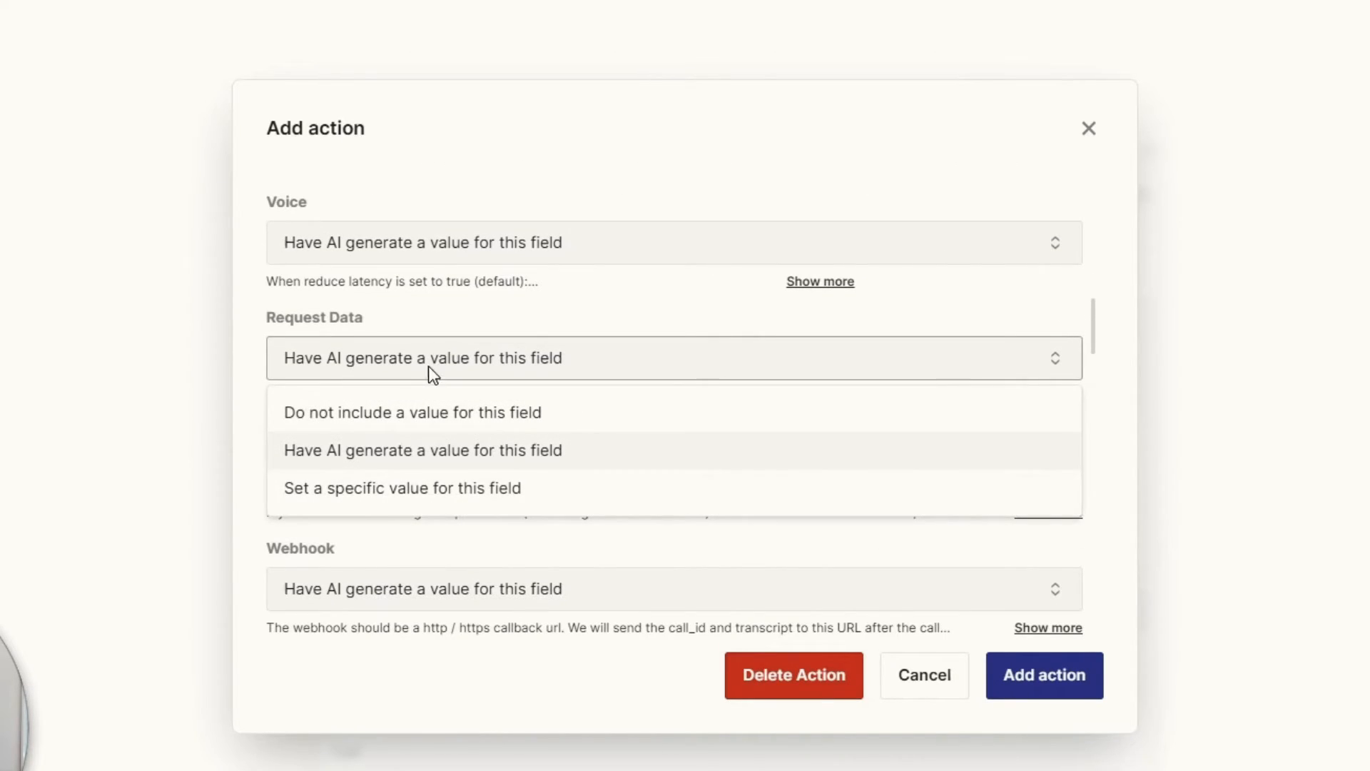
click(386, 414)
Set Answering Machine Detection to use its default, false.
scroll(502, 432, down, 3)
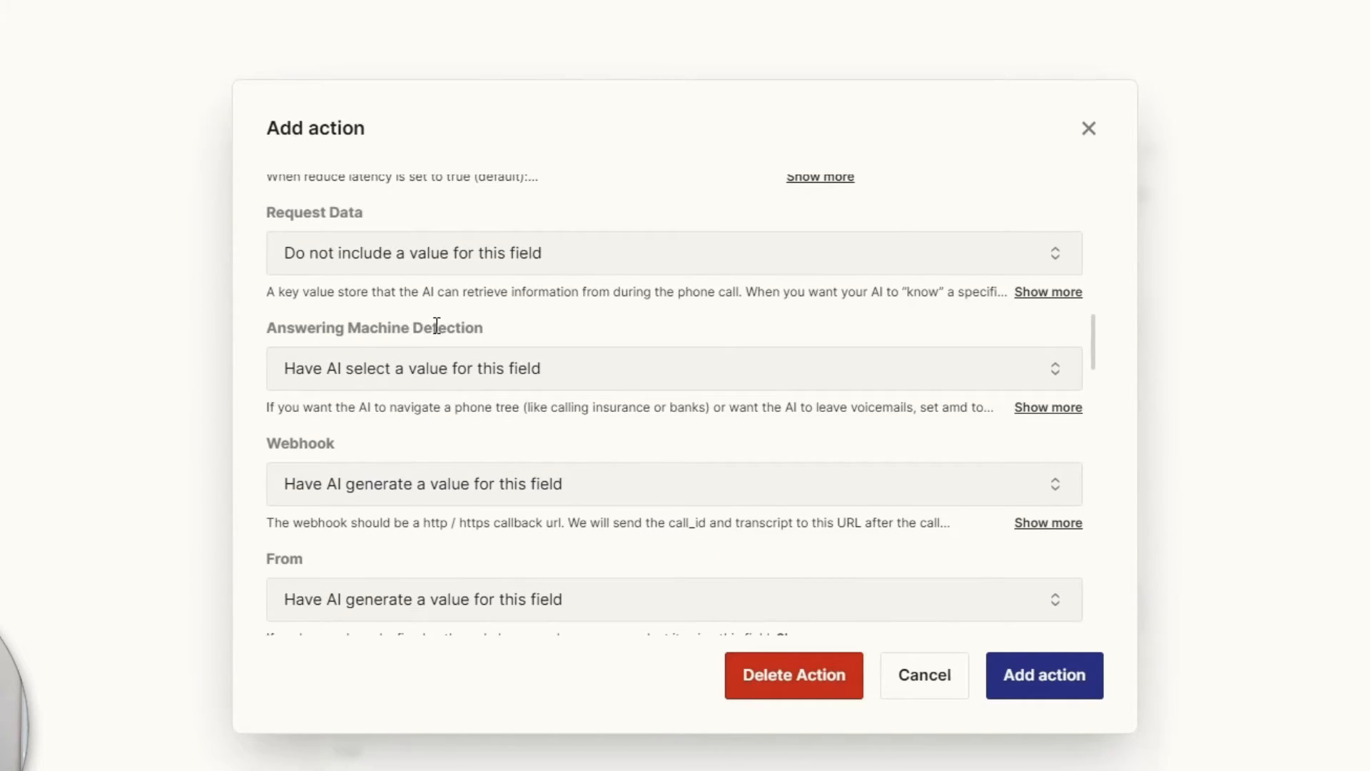
click(419, 368)
click(391, 425)
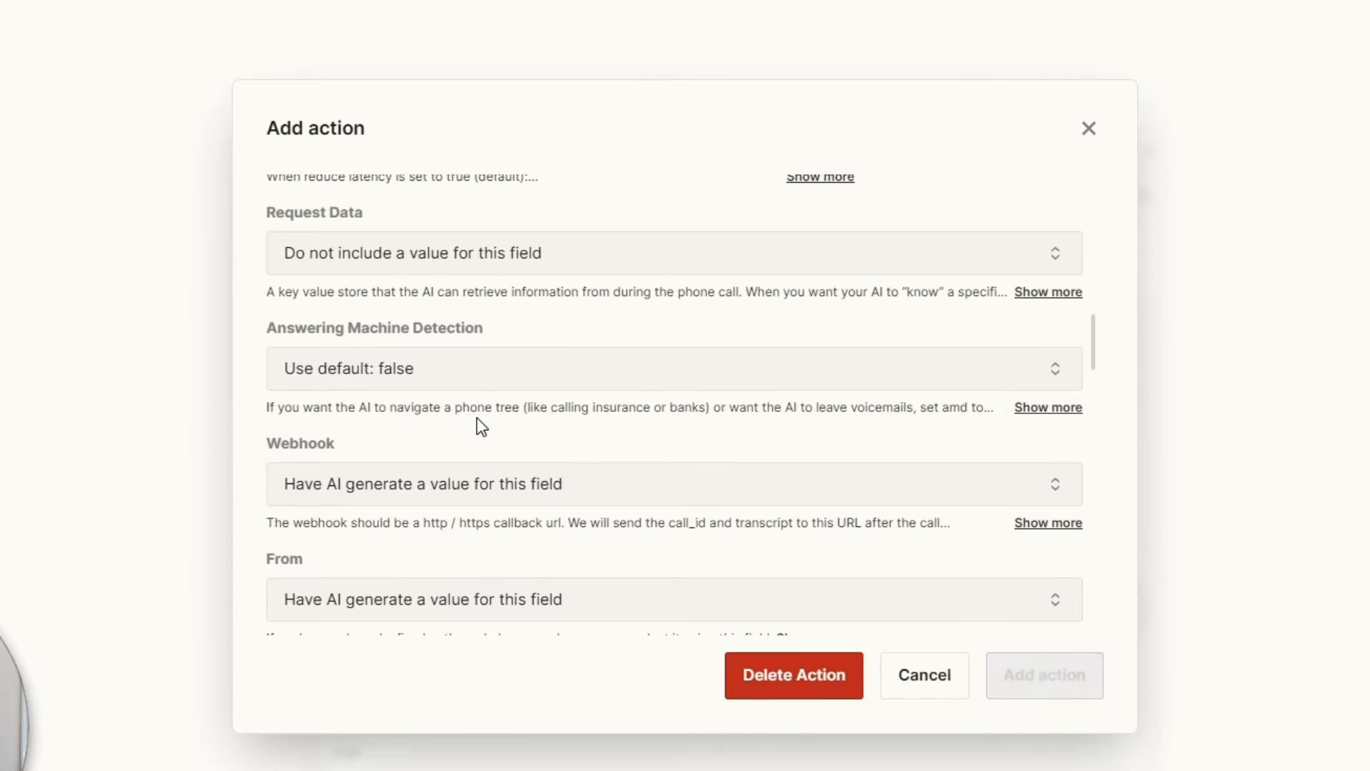
Set the Transfer Phone Number to not include a value.
scroll(474, 425, down, 4)
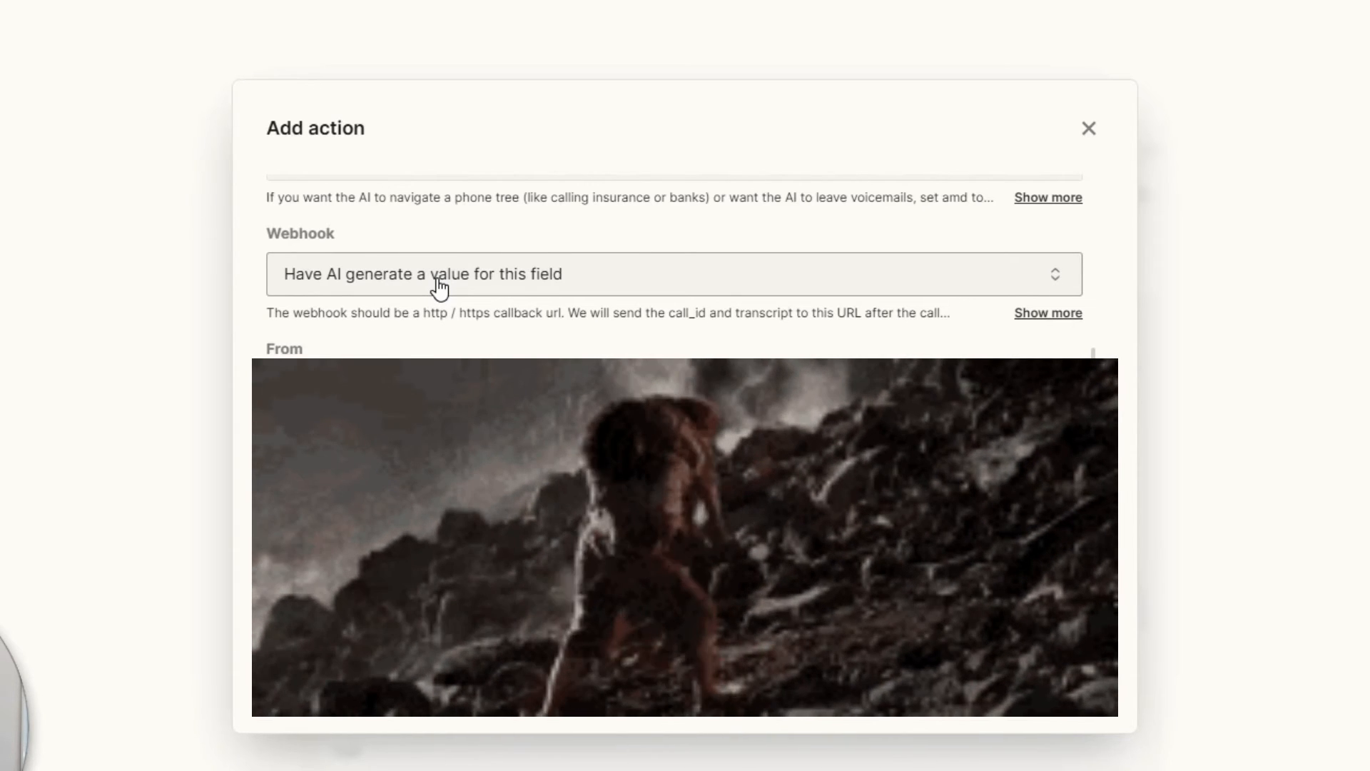
scroll(439, 348, down, 2)
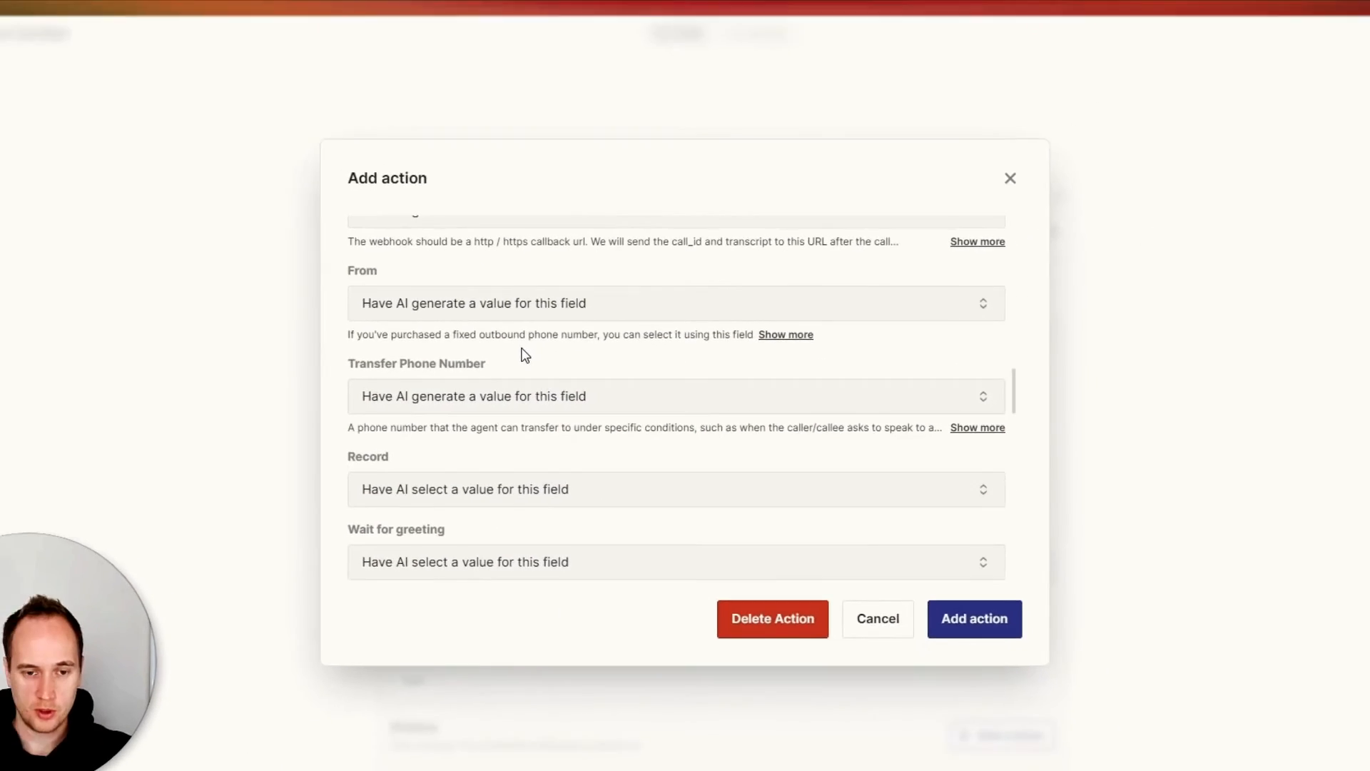
scroll(524, 355, down, 2)
click(467, 314)
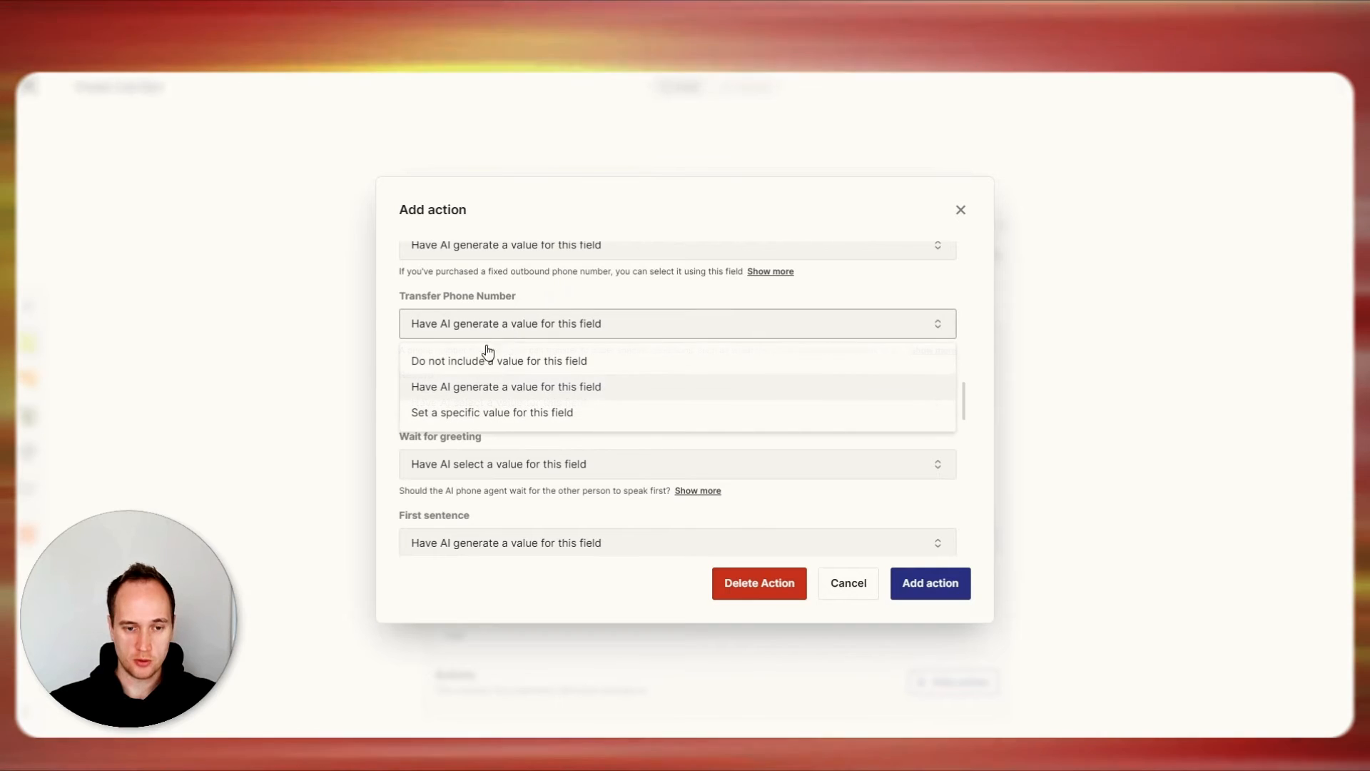
click(446, 354)
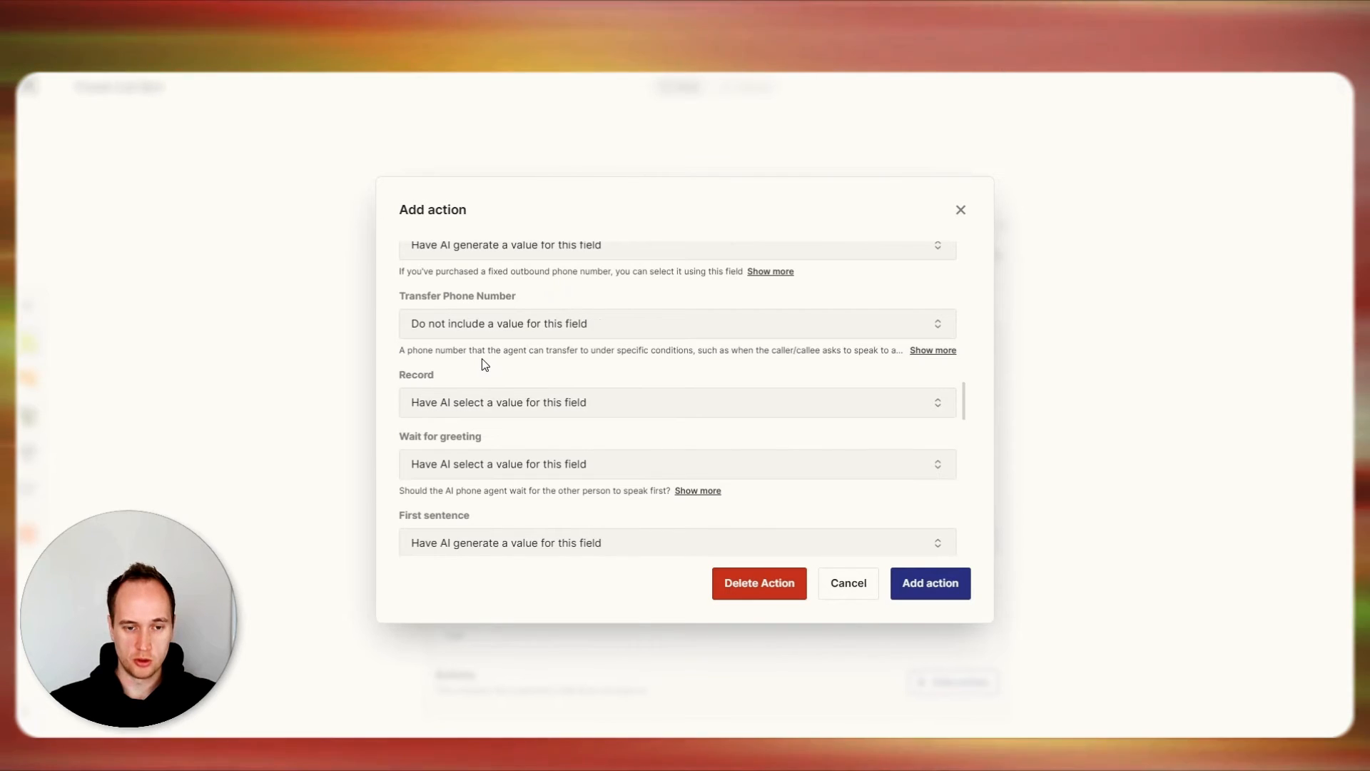
click(485, 325)
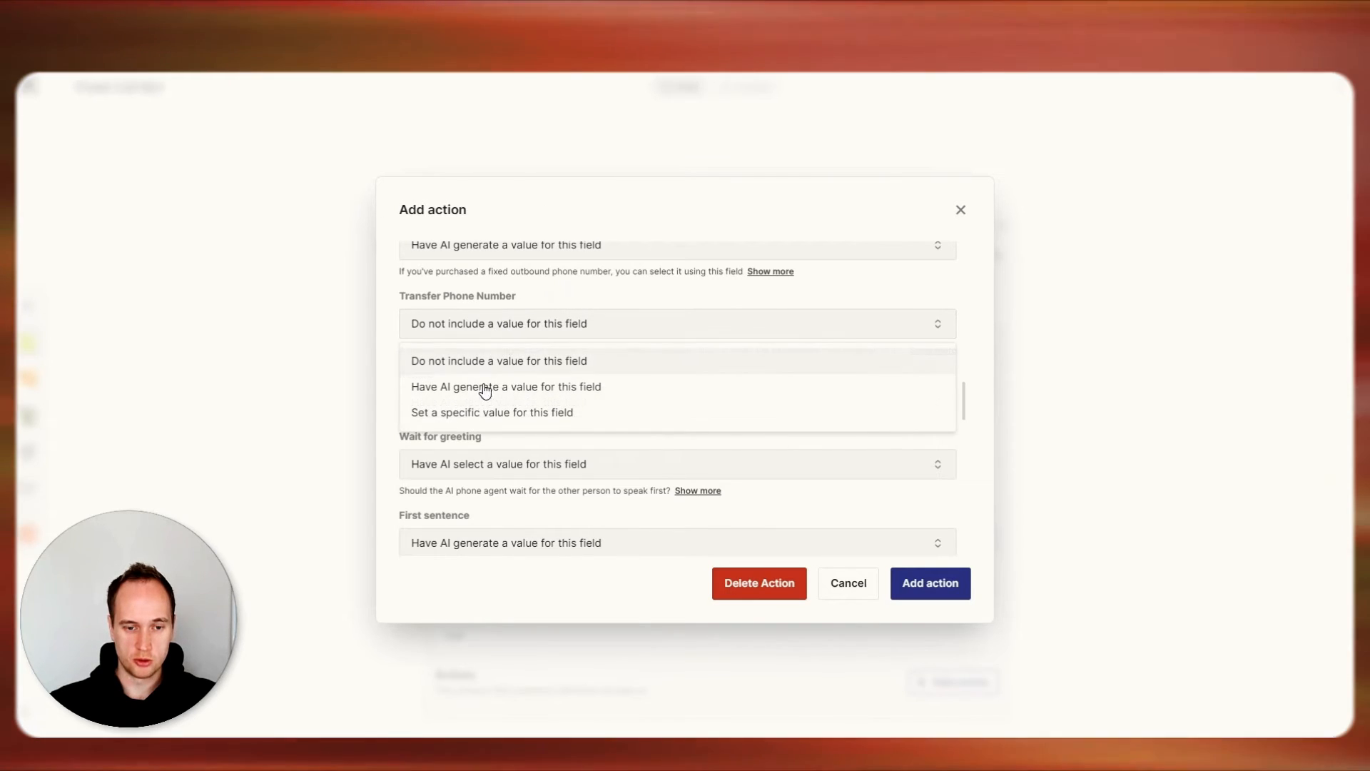
click(477, 413)
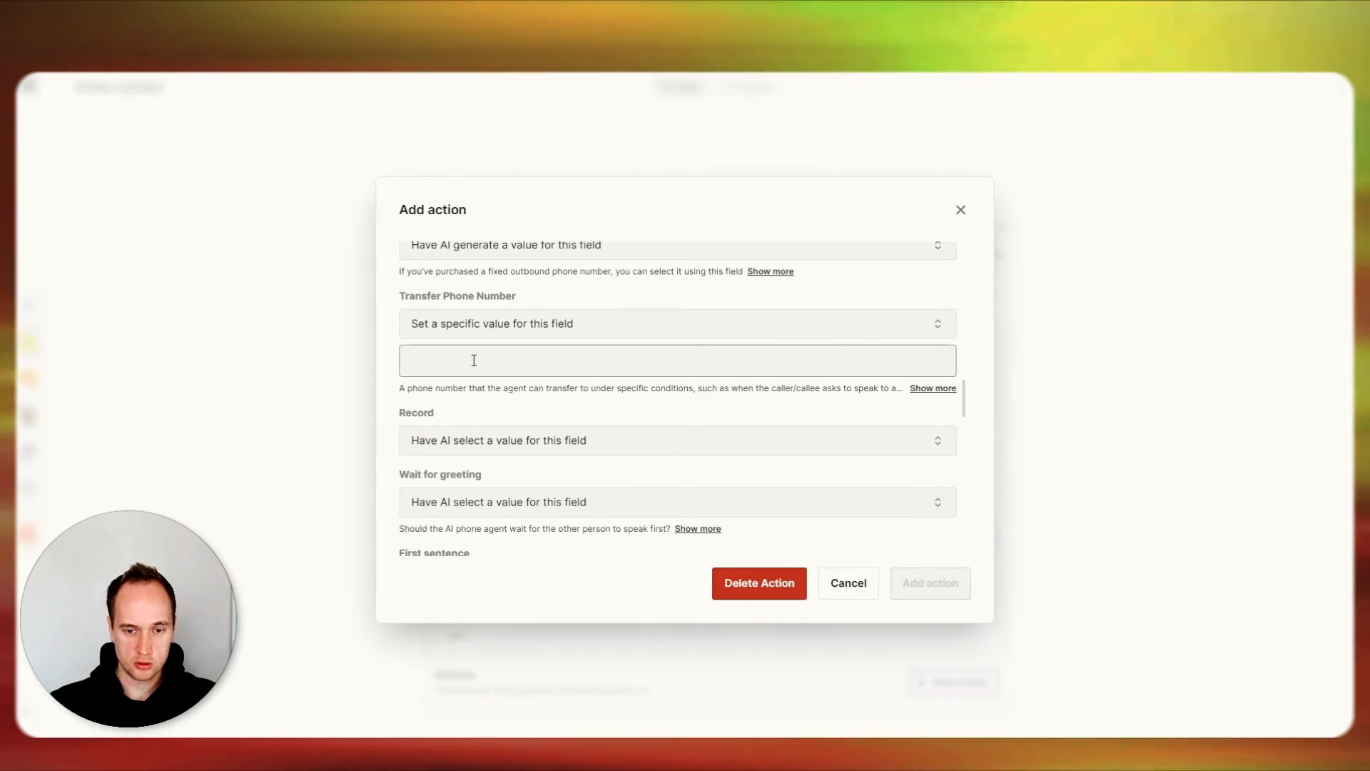
click(474, 361)
click(933, 388)
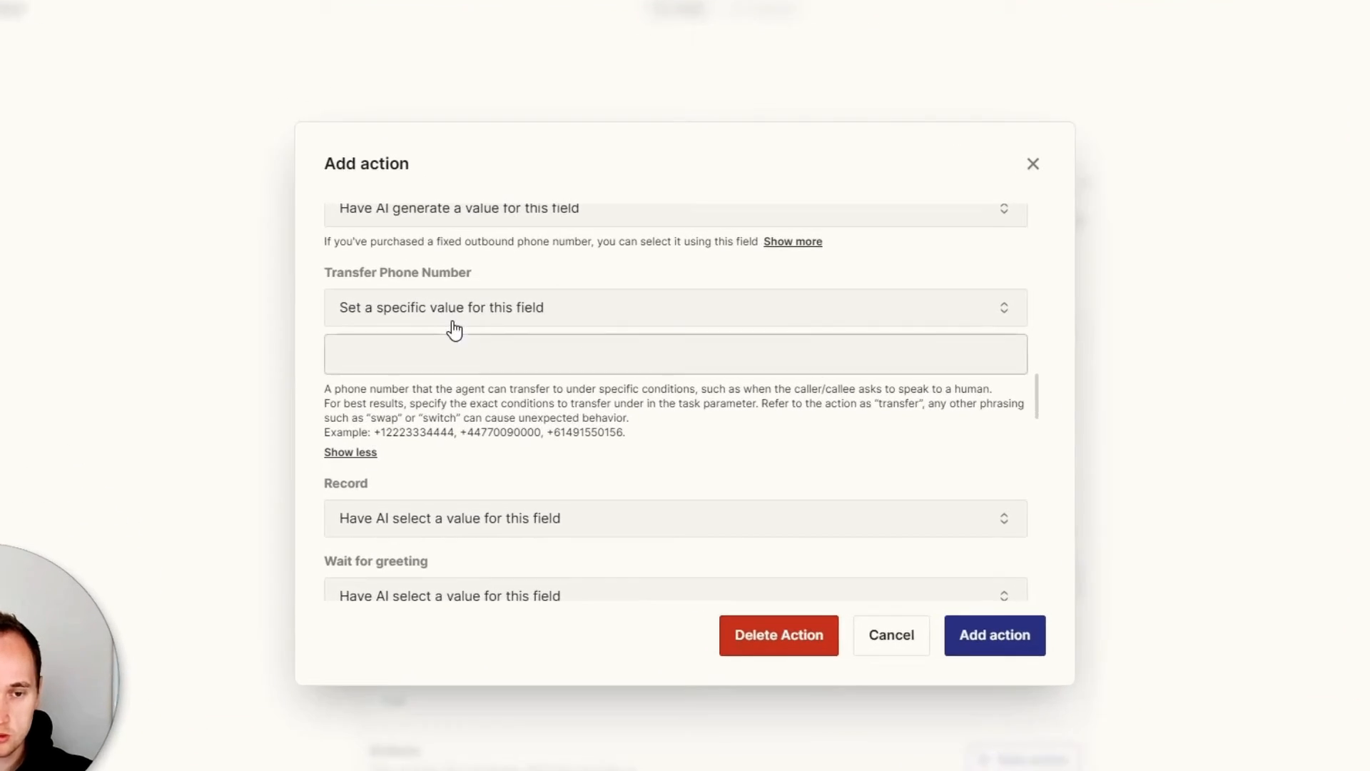
click(493, 328)
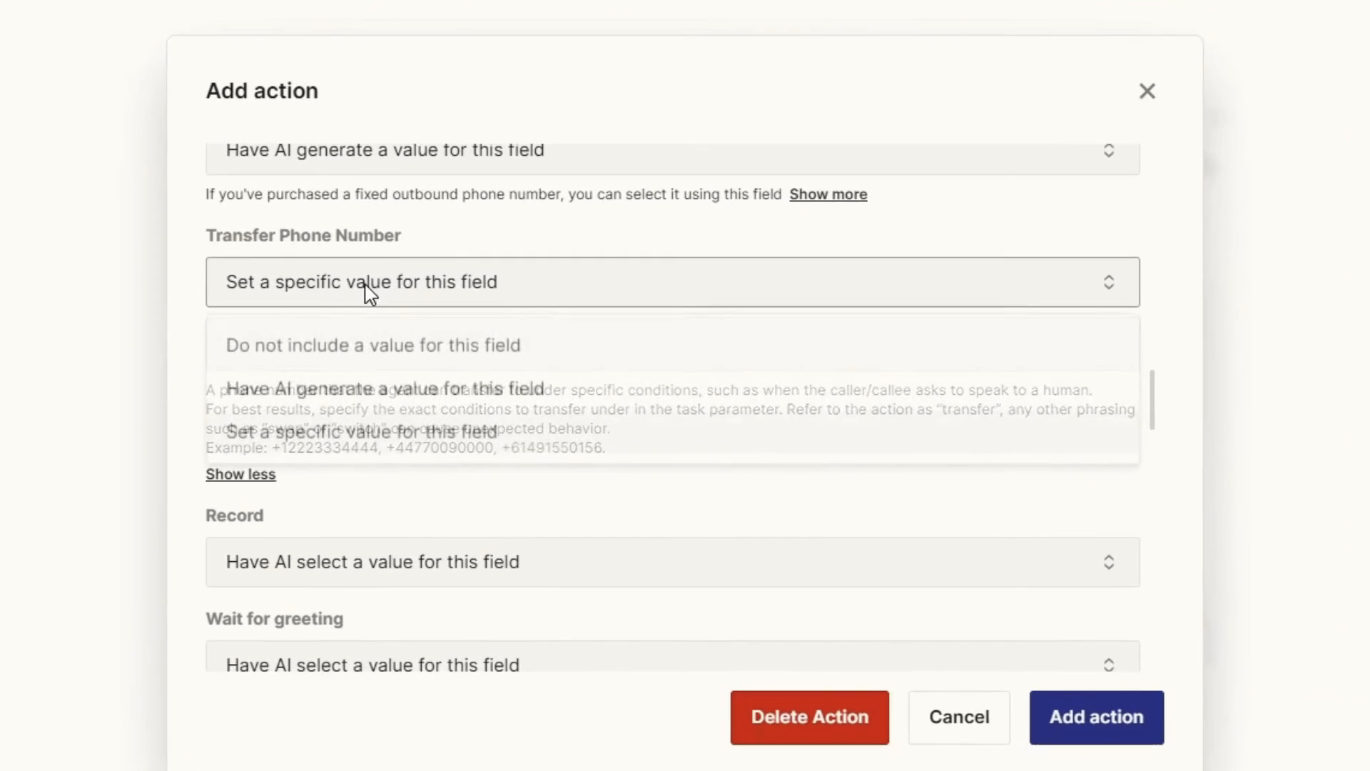
click(337, 350)
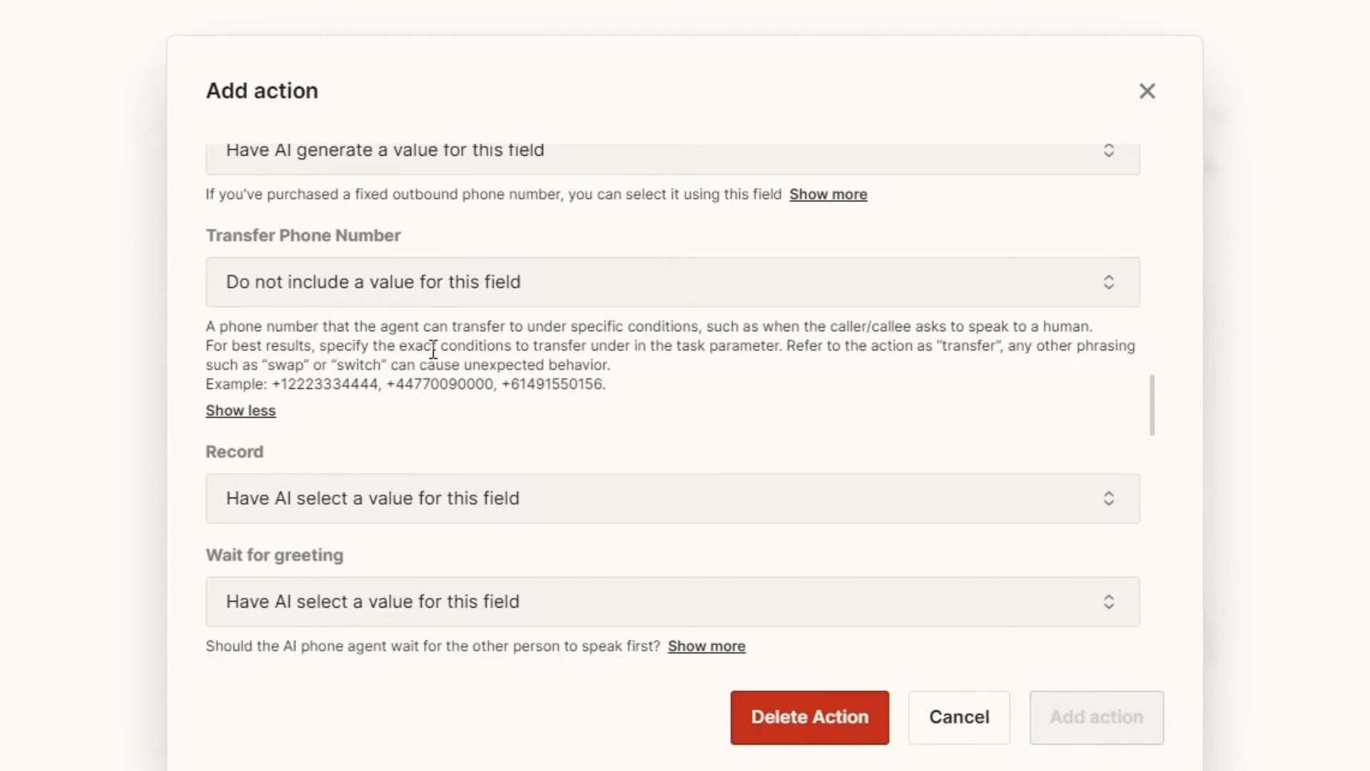
Set the Record option to a specific value and choose False.
scroll(607, 398, down, 1)
scroll(602, 393, down, 5)
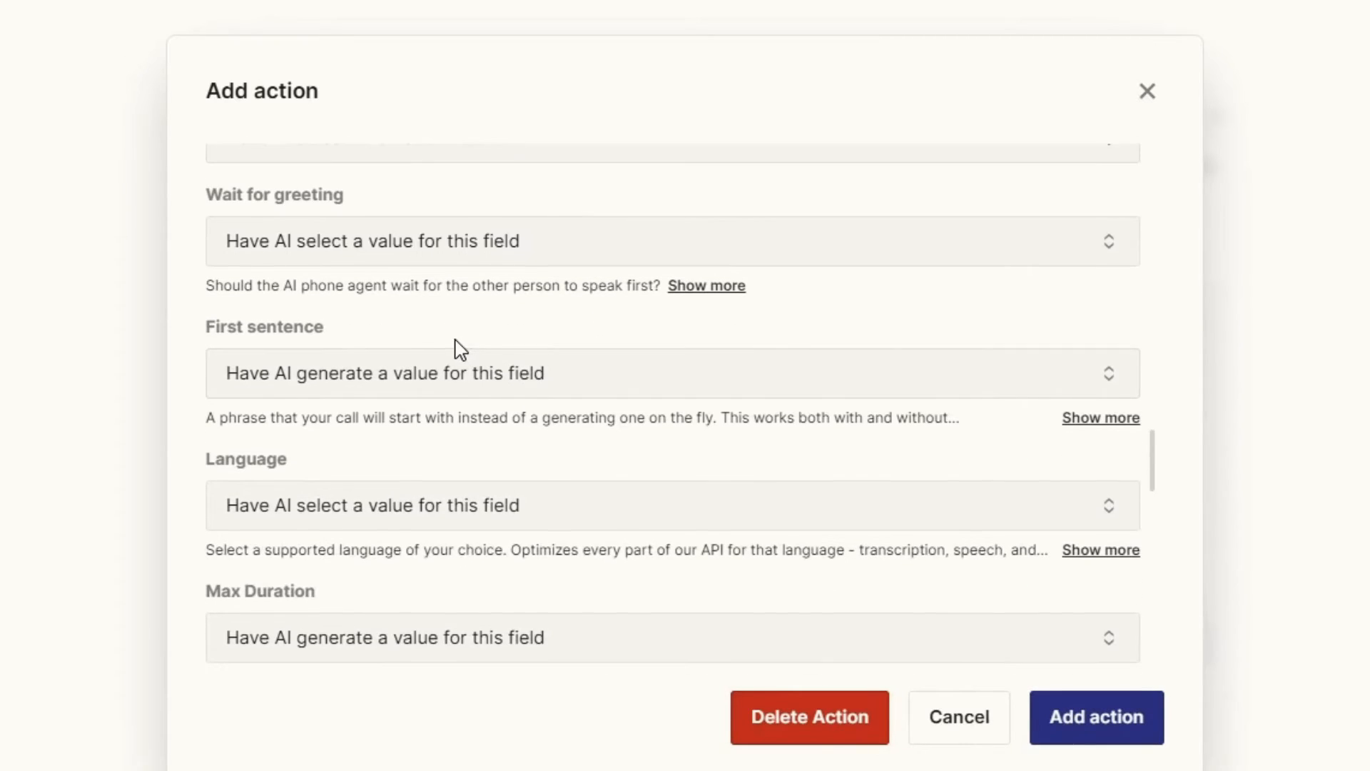
scroll(456, 349, up, 2)
click(389, 258)
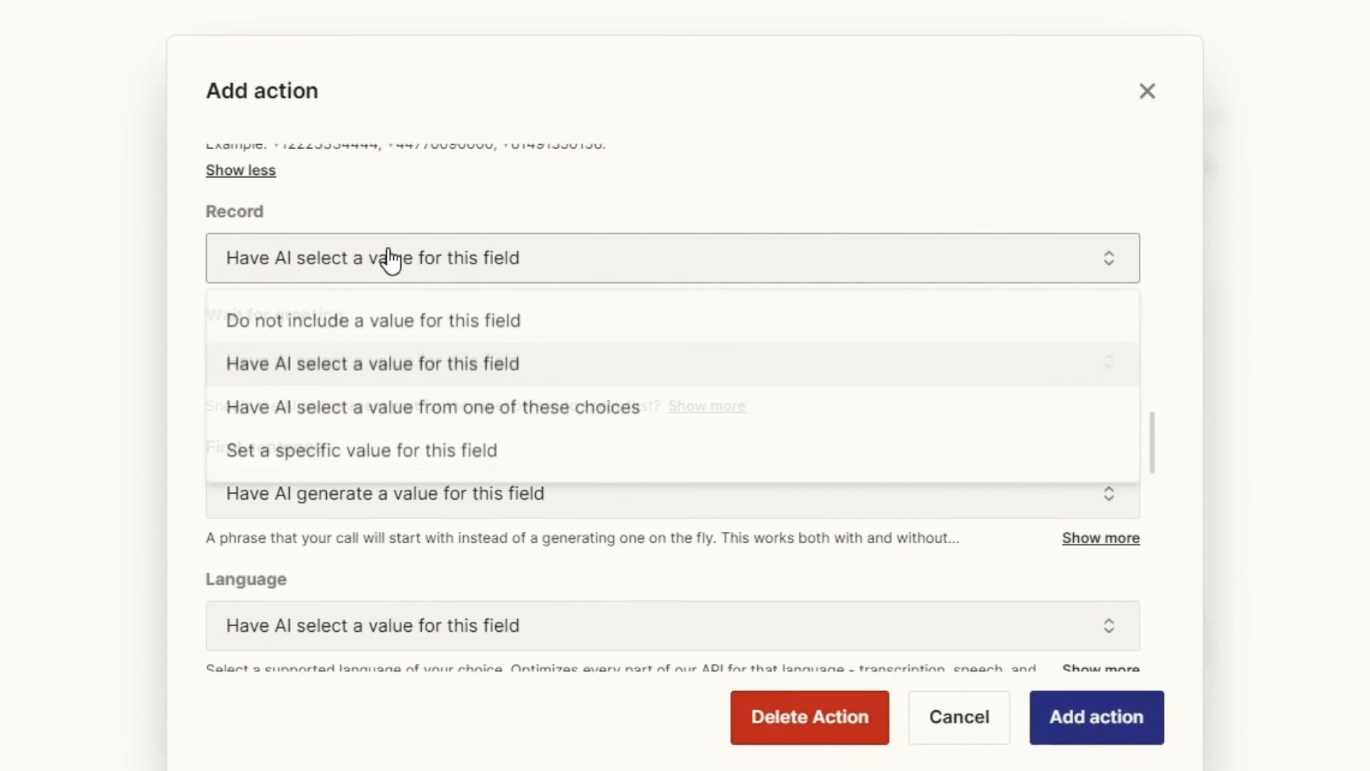
click(336, 450)
click(371, 321)
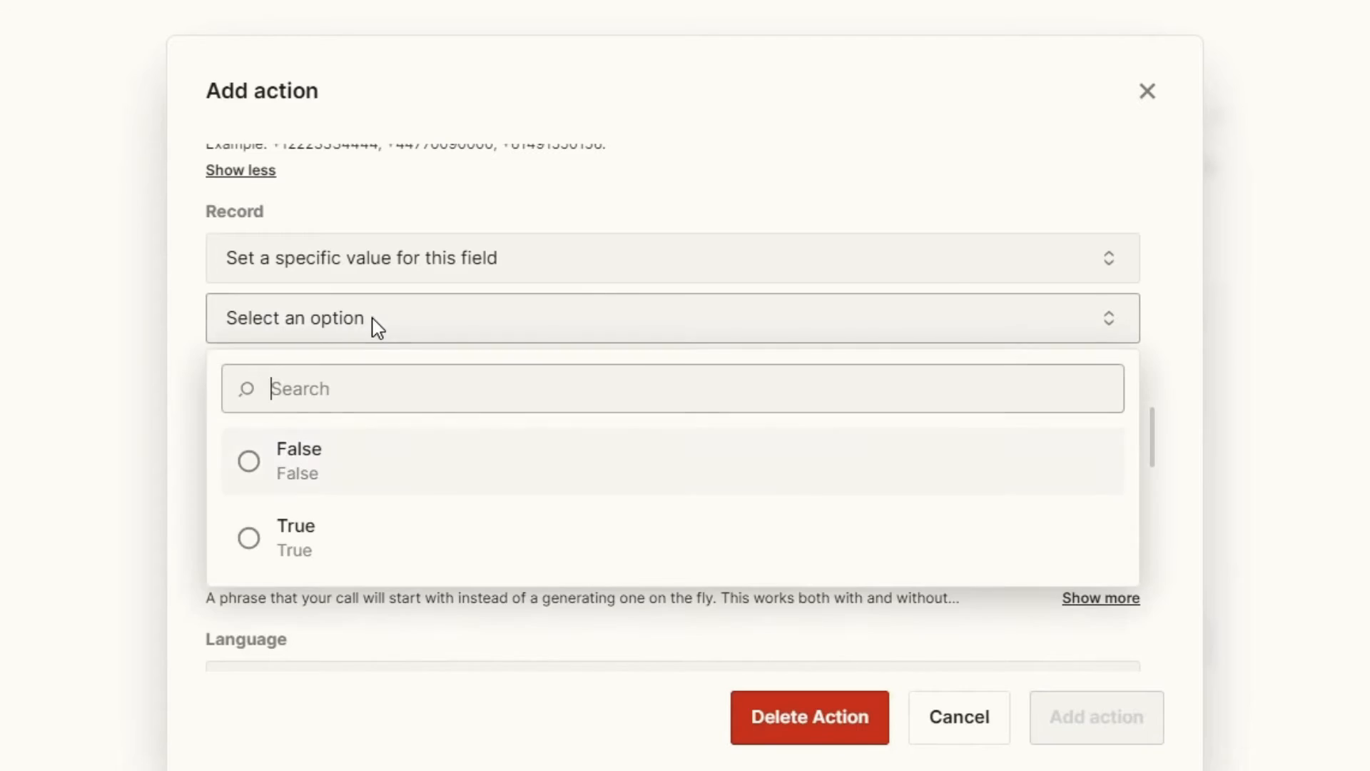
click(344, 461)
Set Wait for greeting to a specific value and choose True.
scroll(217, 368, down, 2)
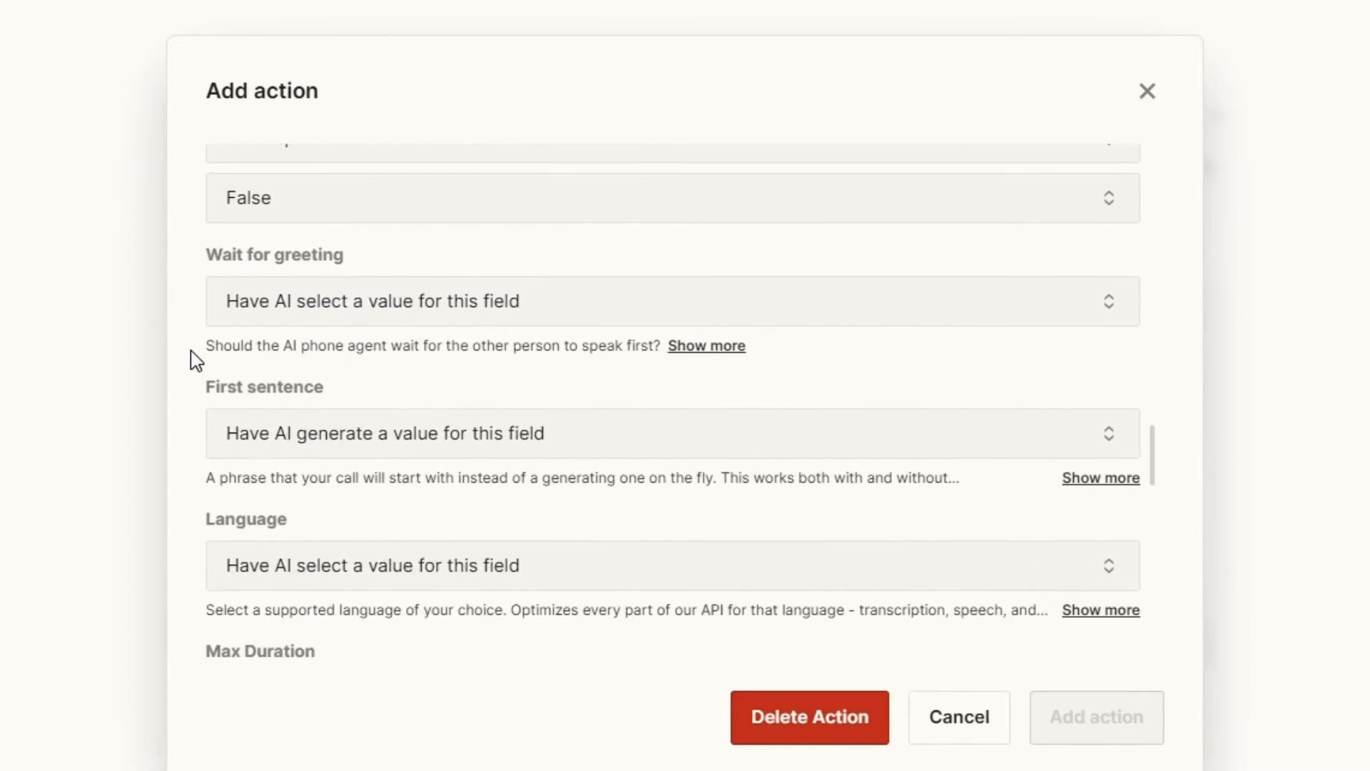
click(331, 314)
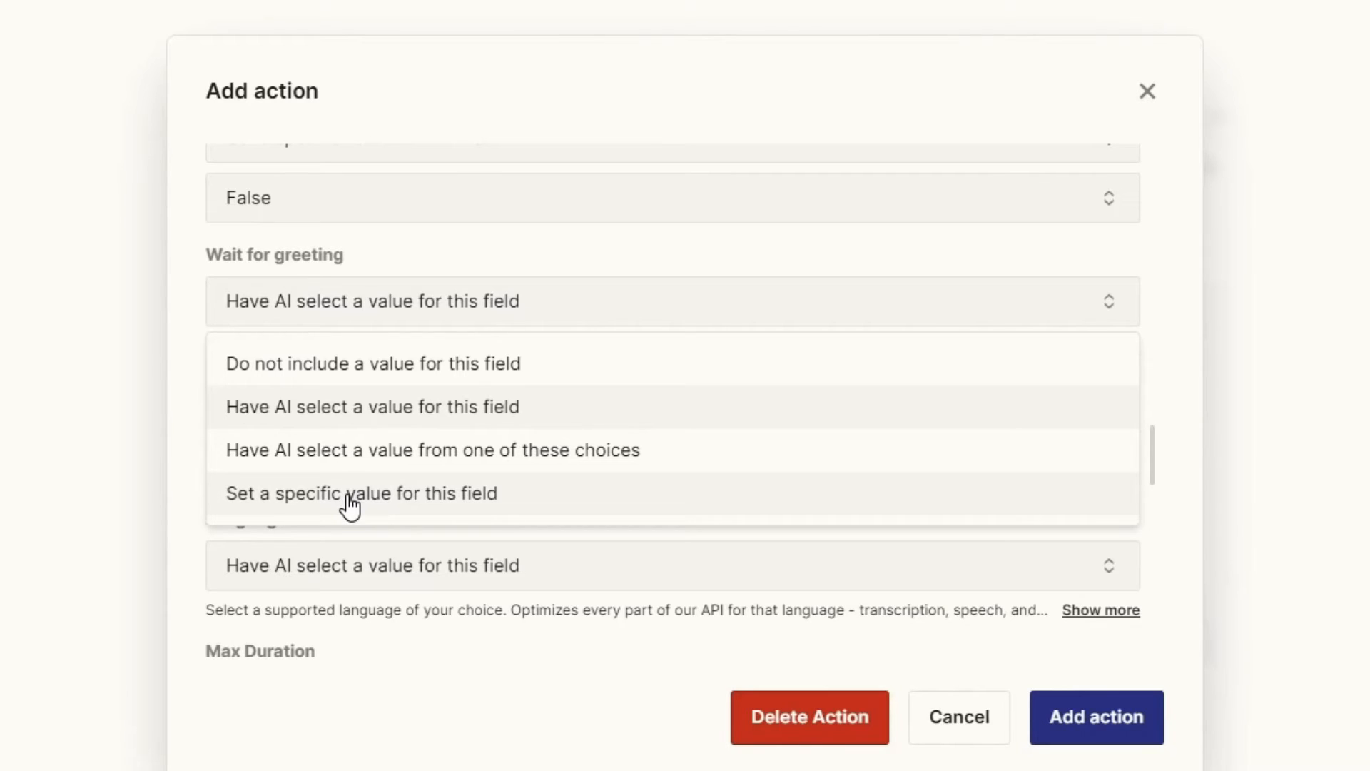
click(350, 500)
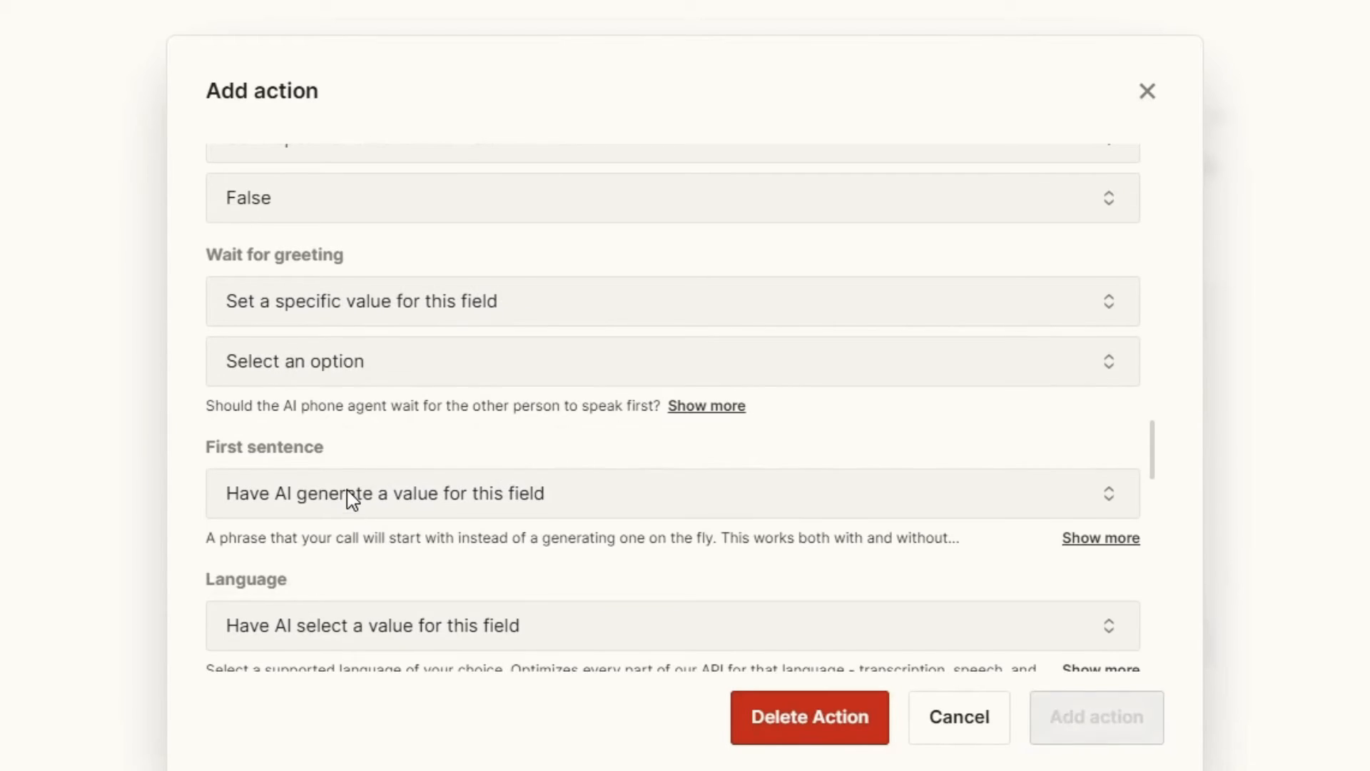
click(369, 349)
click(374, 450)
Set Dynamic Data to not include a value, and choose the enhanced model for the call.
scroll(377, 444, down, 2)
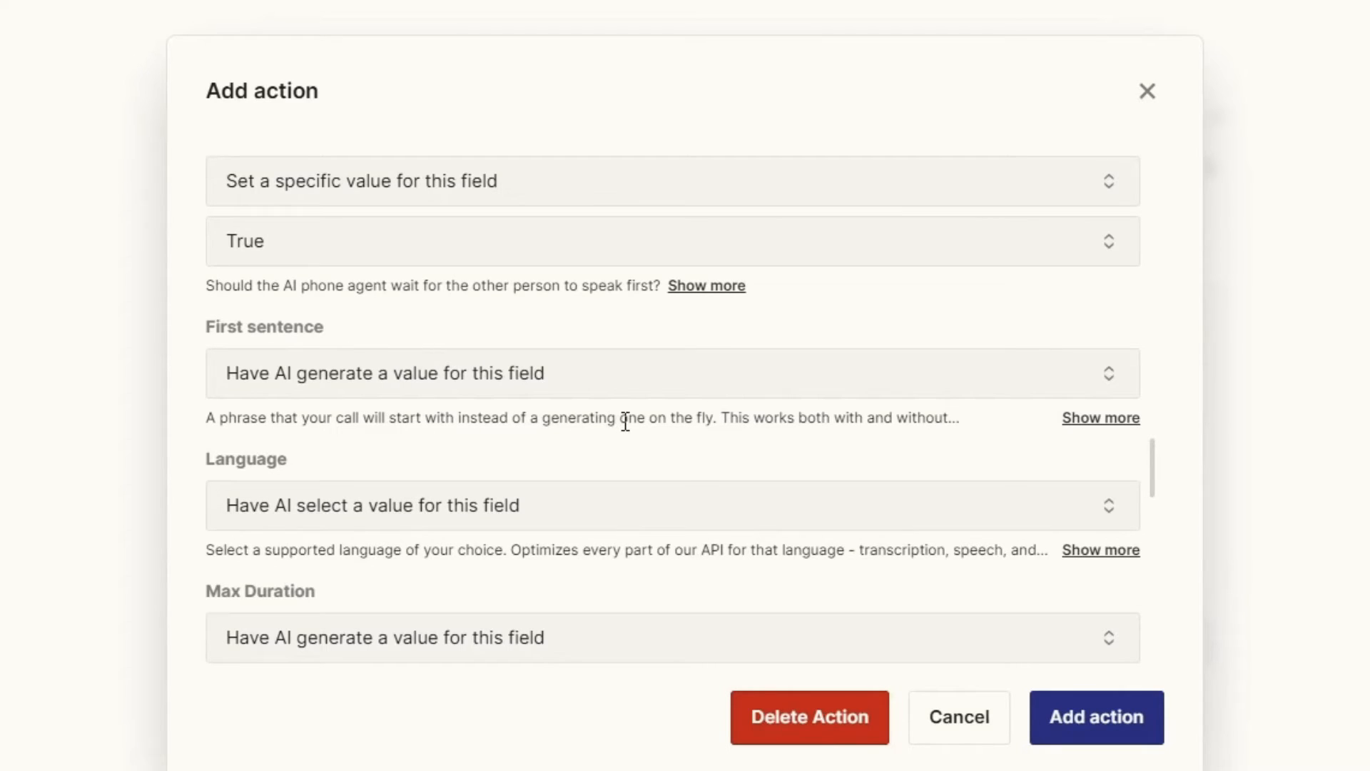
scroll(625, 420, down, 2)
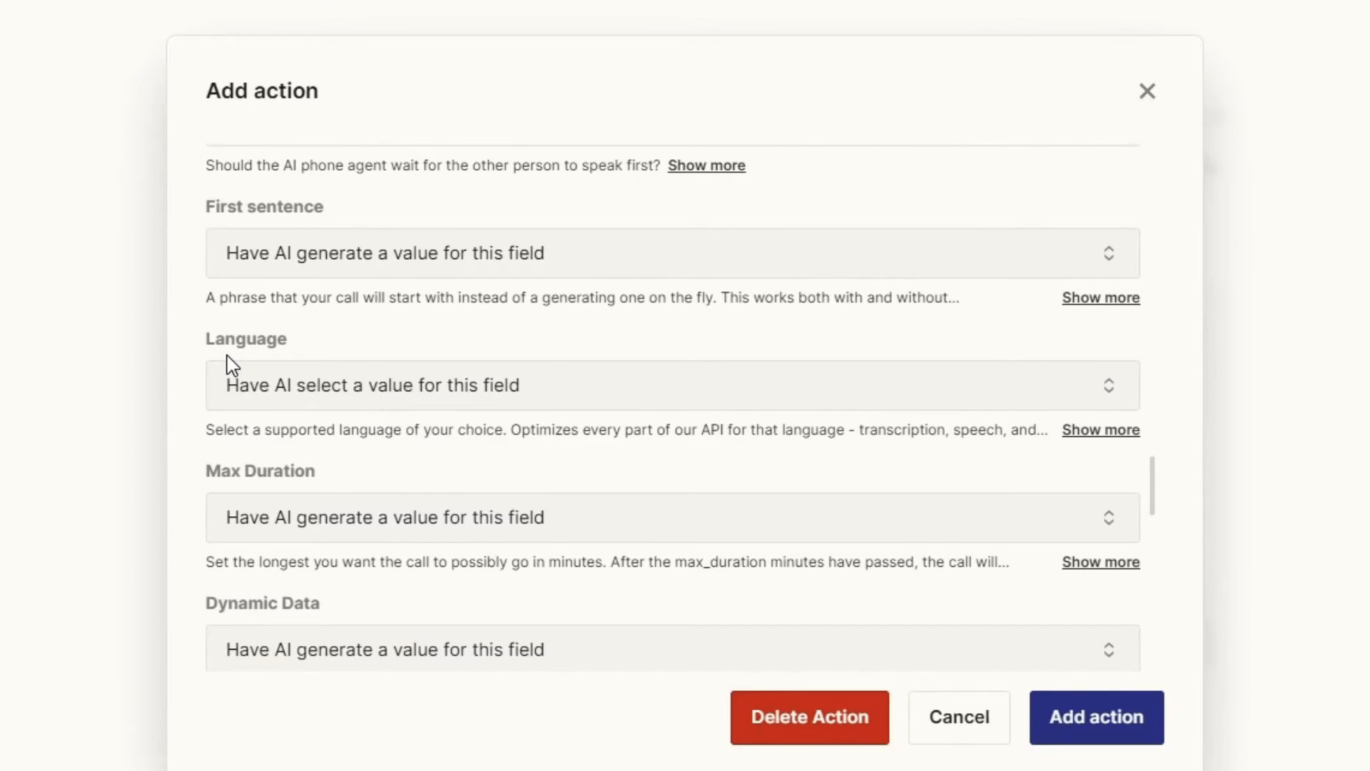
scroll(242, 321, down, 2)
scroll(428, 314, down, 2)
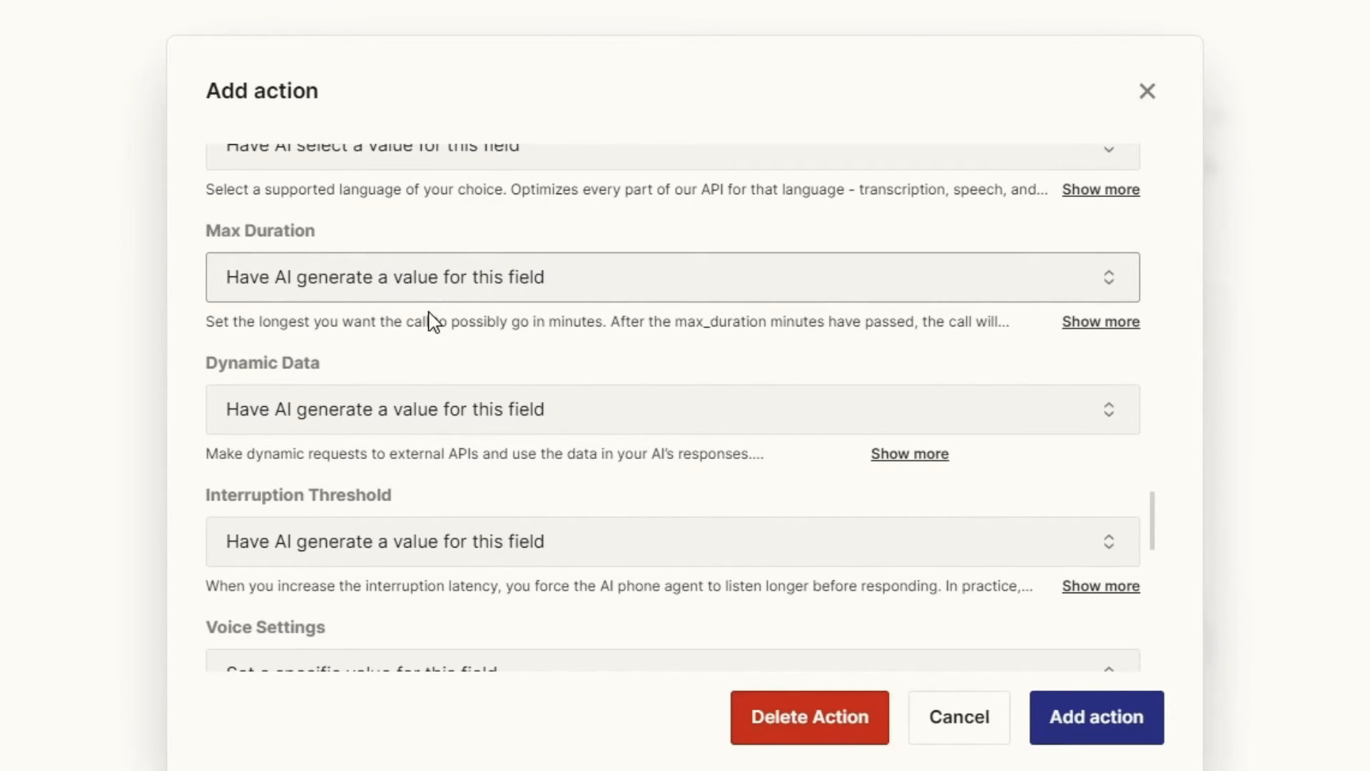
scroll(432, 322, down, 2)
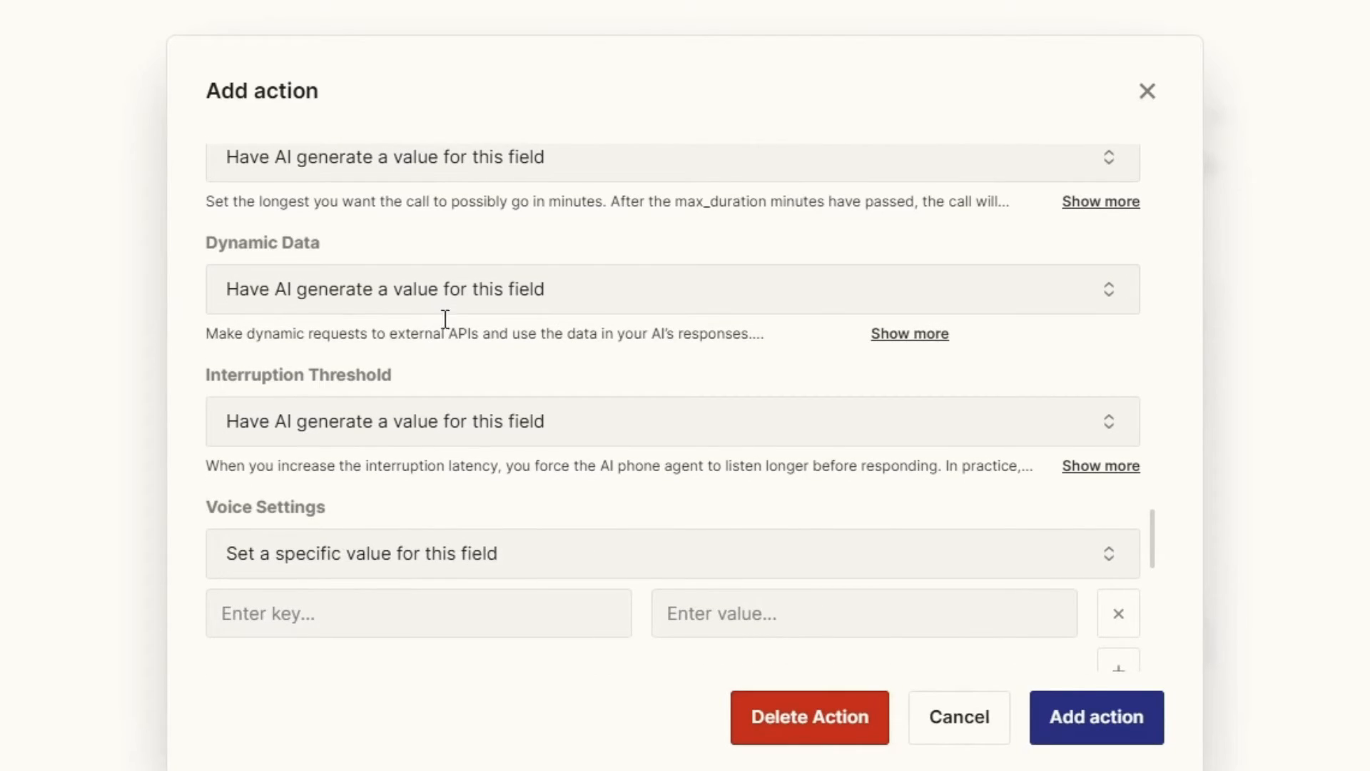
click(435, 297)
click(328, 364)
scroll(460, 366, down, 2)
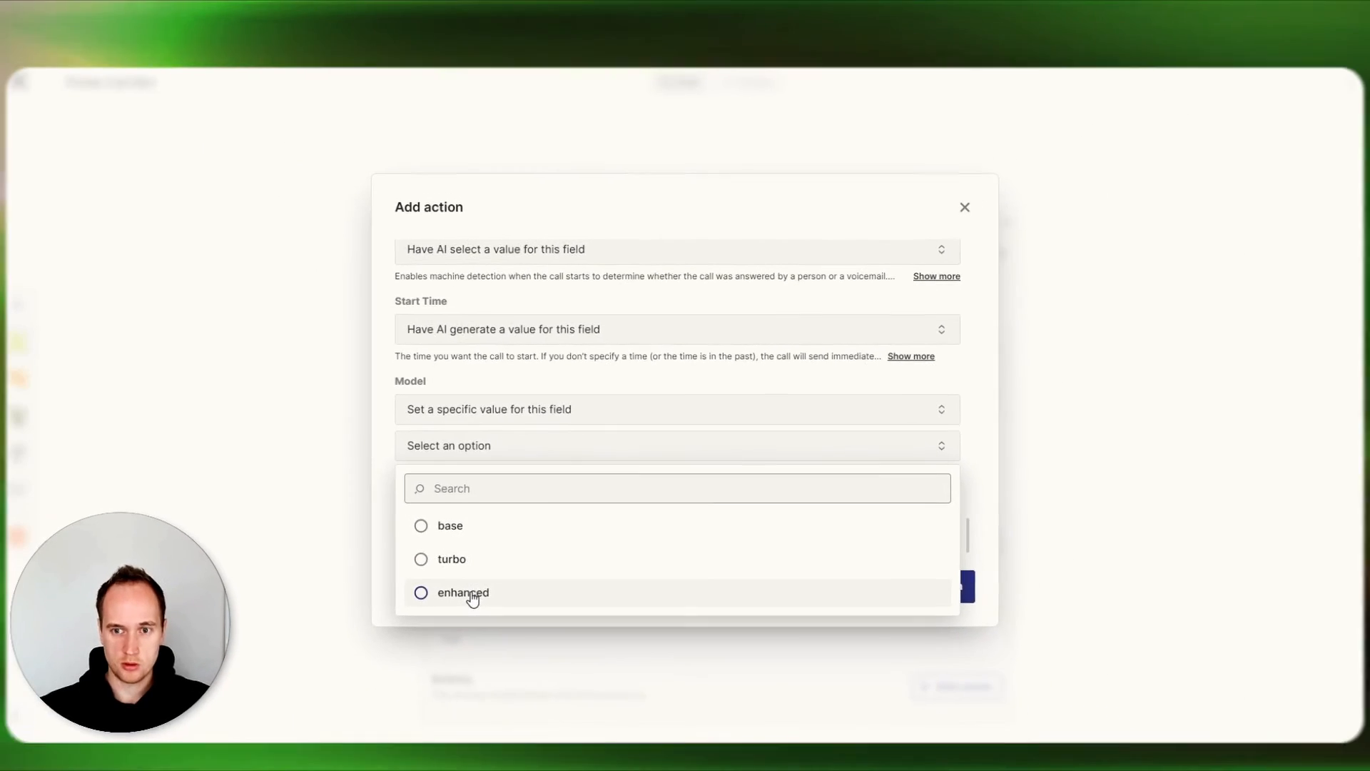
click(350, 727)
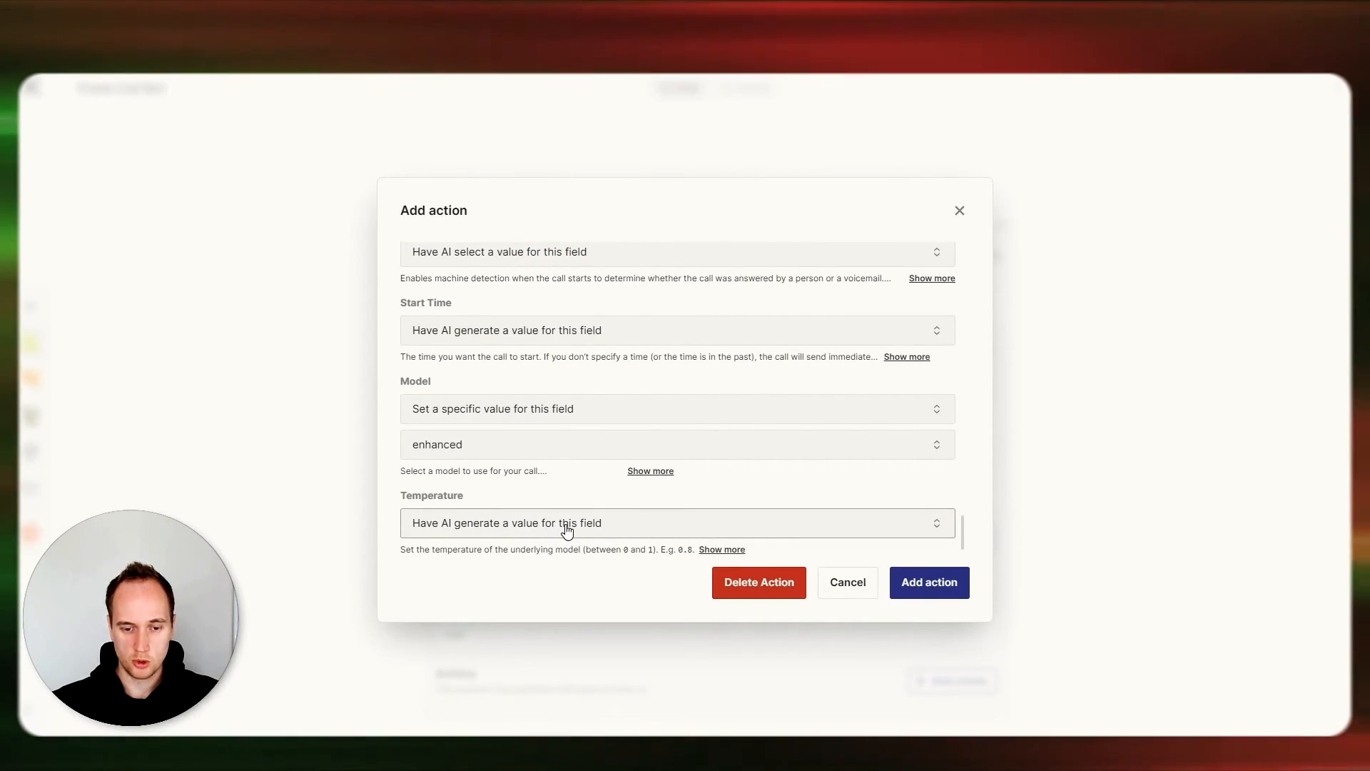
Set Temperature to a specific value of 0.7 and add the configured phone call action to the behavior.
click(564, 525)
click(520, 612)
scroll(466, 610, down, 1)
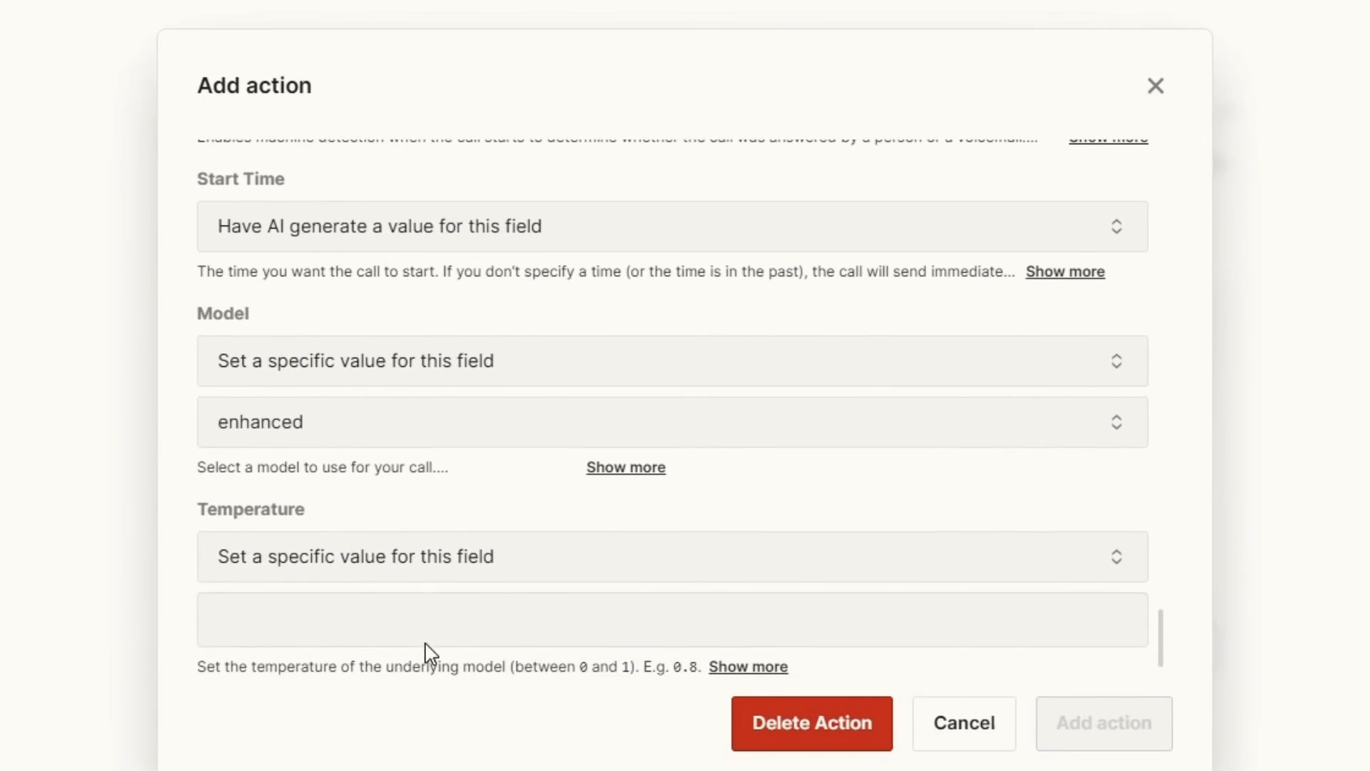
click(446, 622)
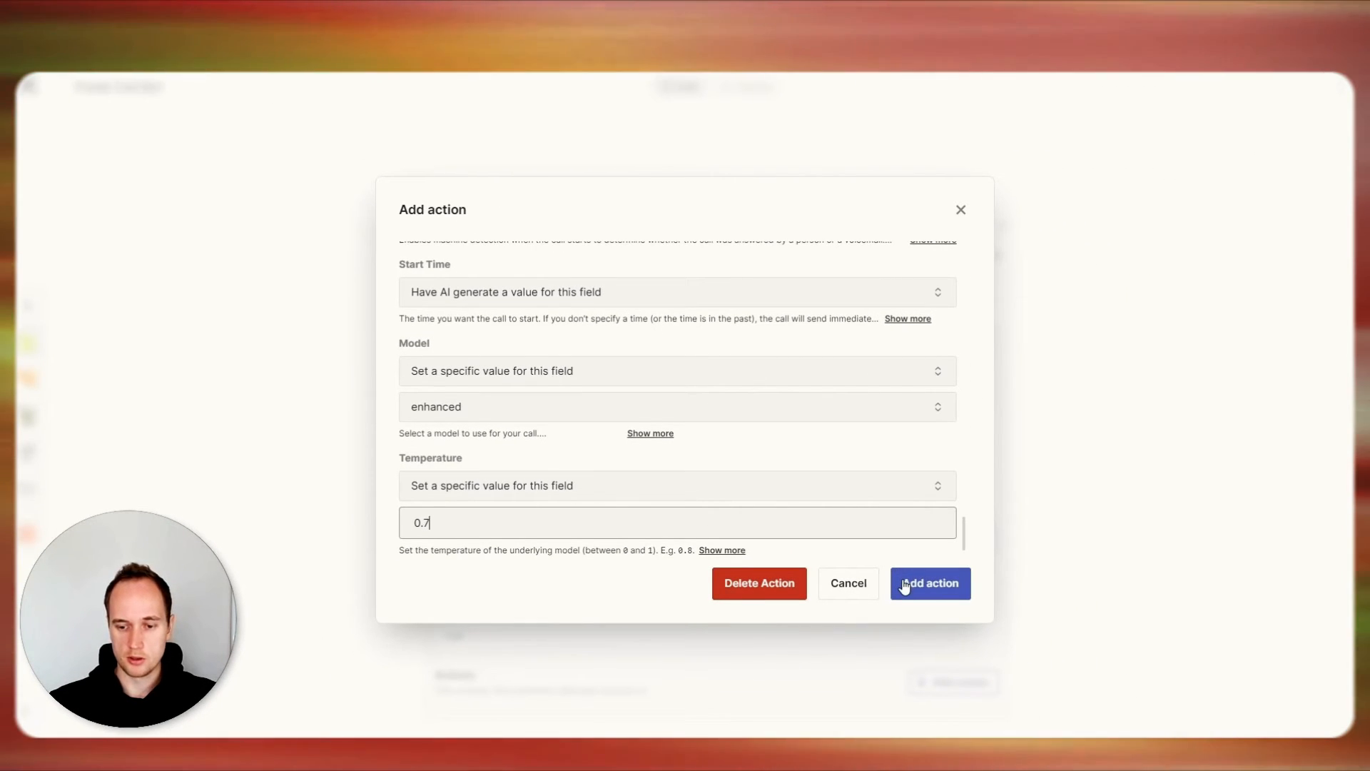
click(905, 586)
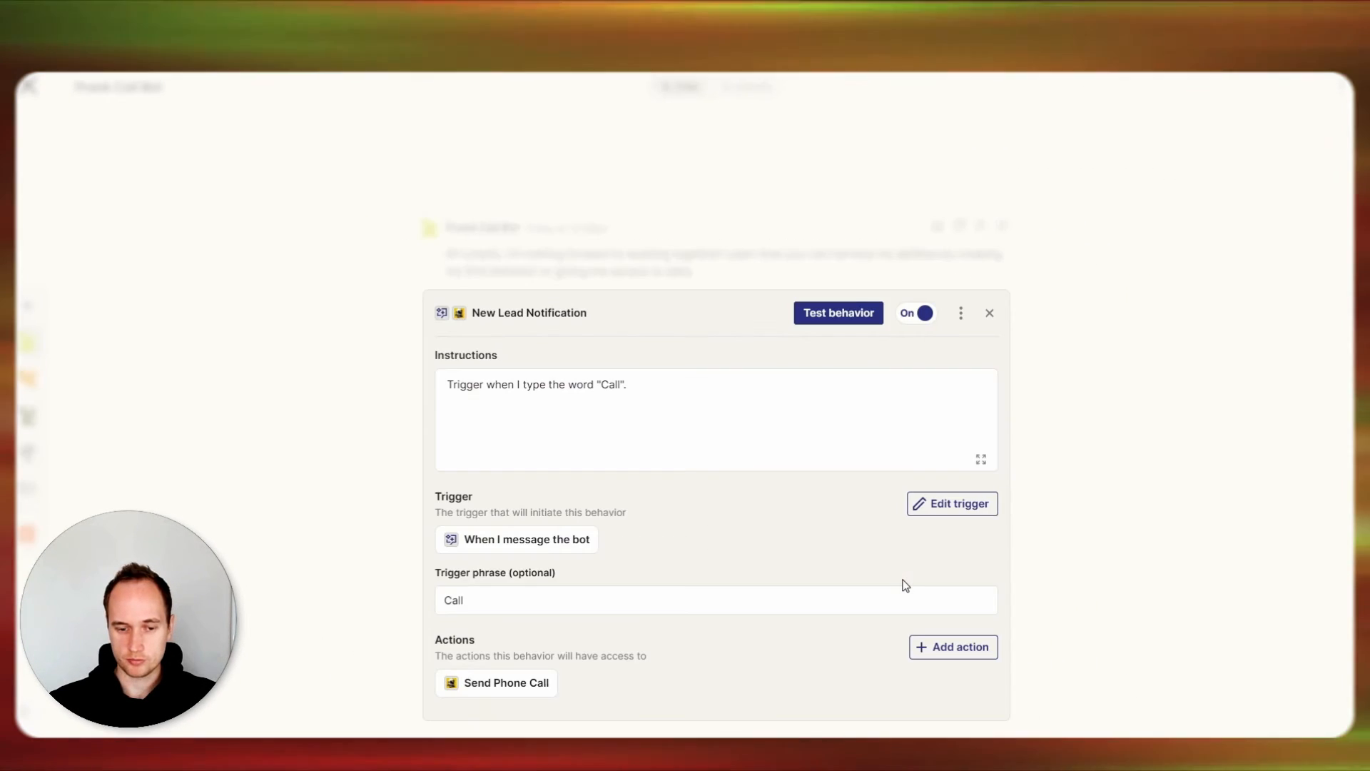
Add the line "Action: Bland AI Send Phone Call" to the behavior's instructions, checking the action's exact name in its settings.
click(638, 384)
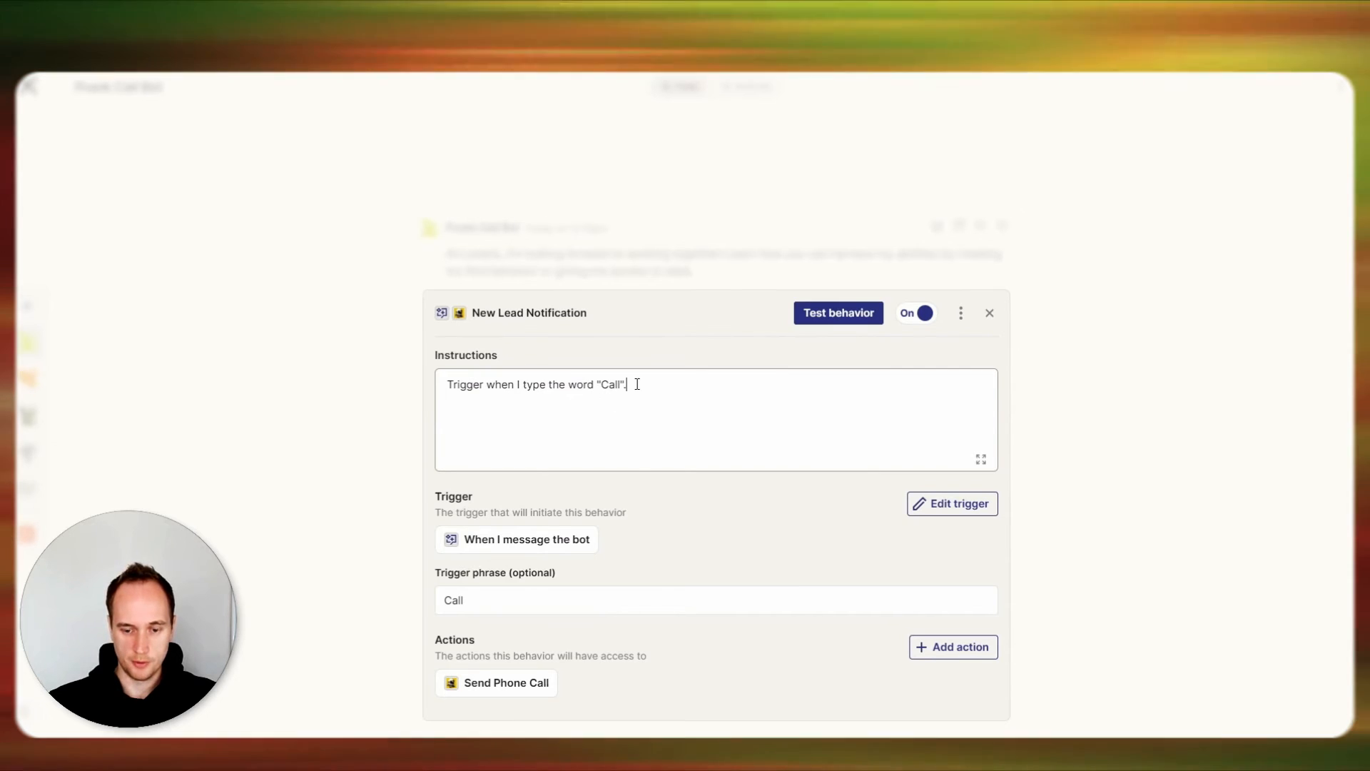
key(Return)
key(Return)
text(Action)
key(BackSpace)
key(BackSpace)
key(BackSpace)
key(BackSpace)
key(BackSpace)
key(BackSpace)
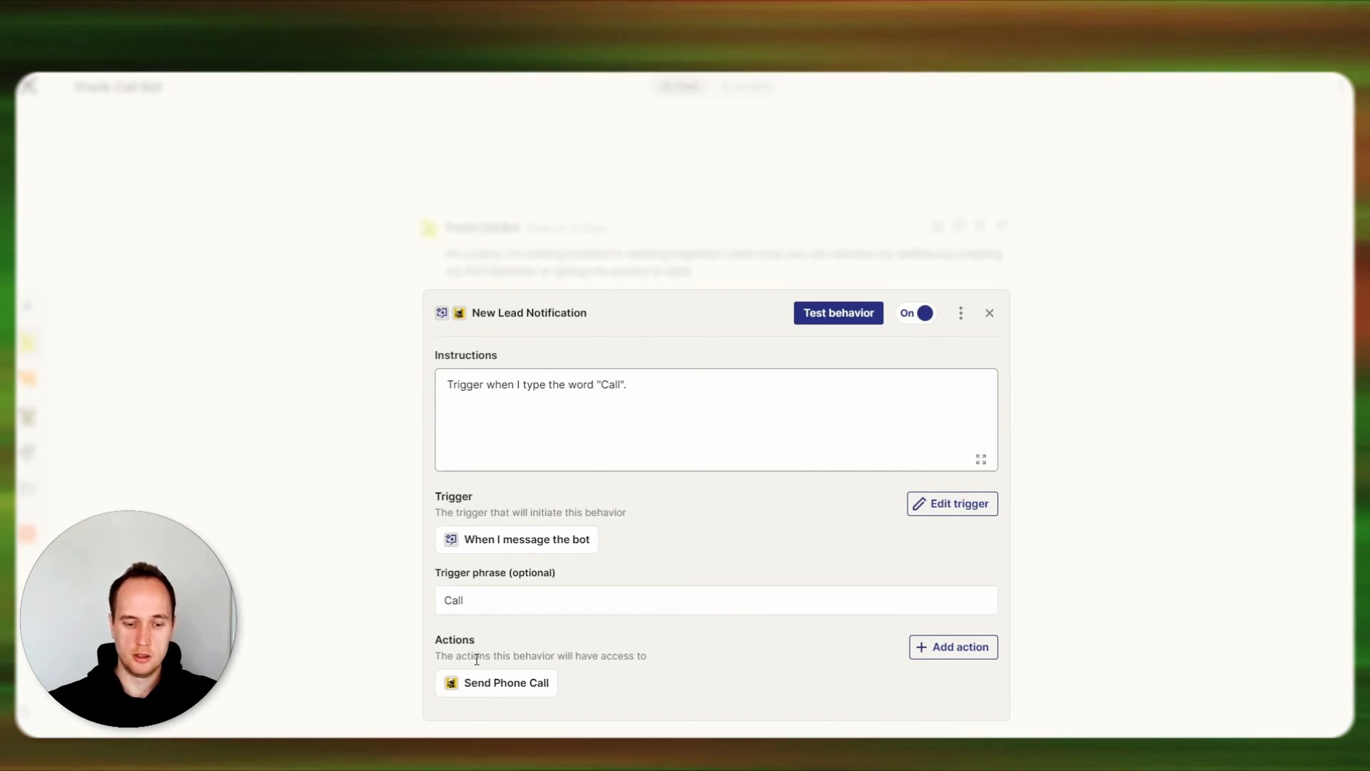
click(496, 687)
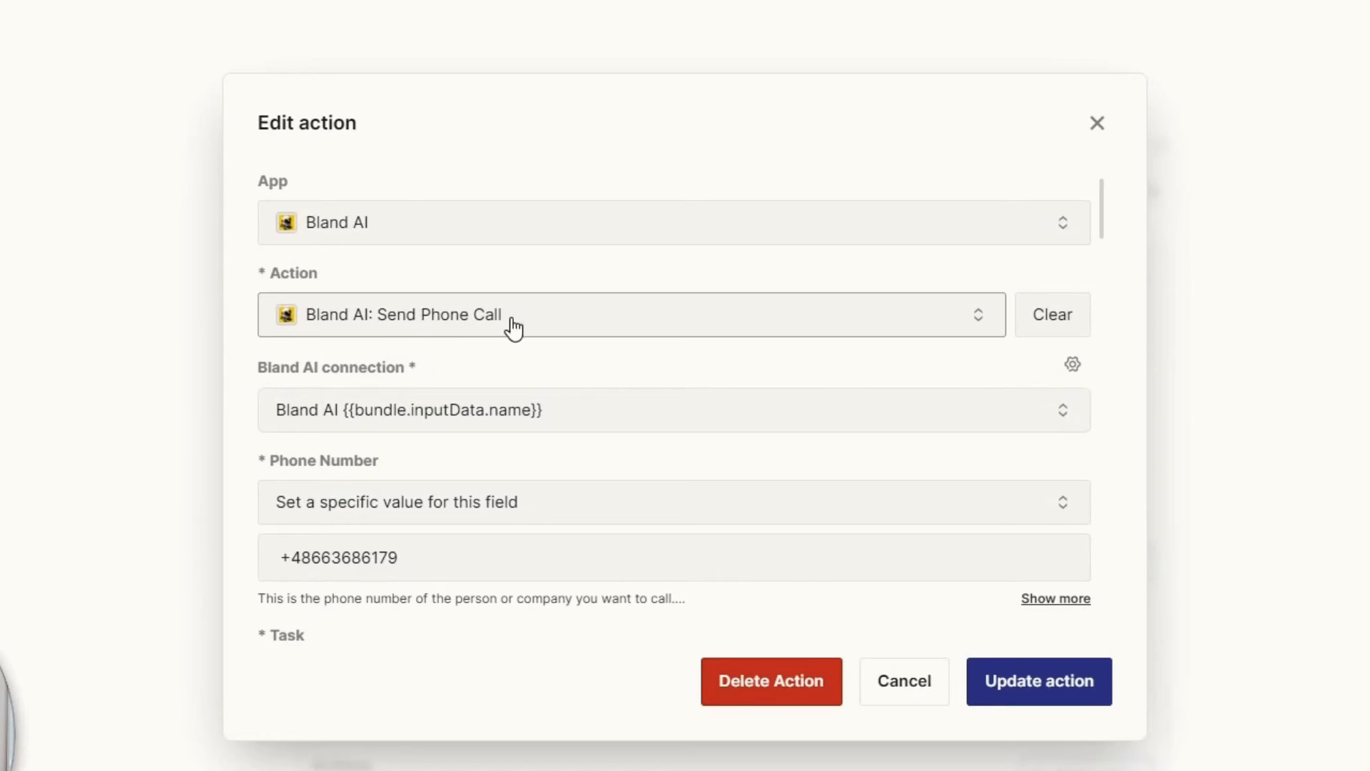
click(1097, 123)
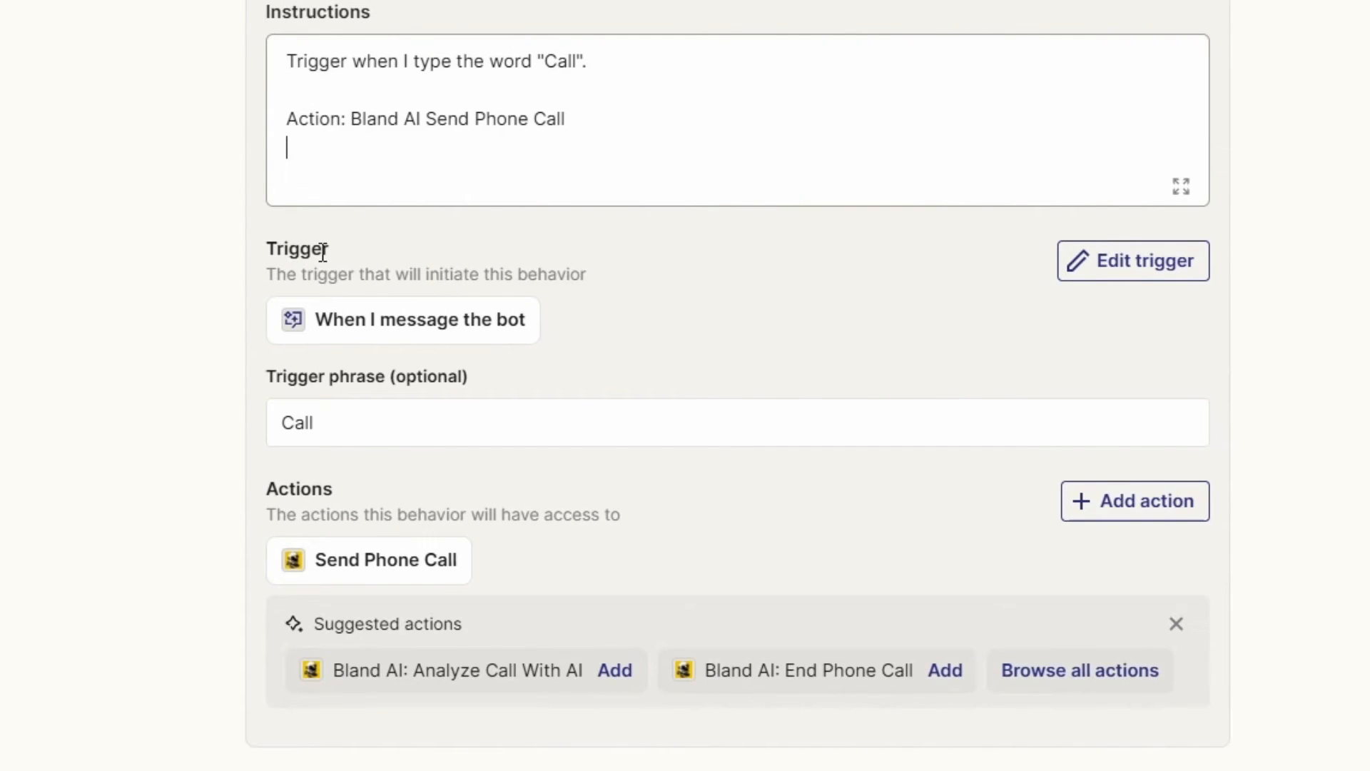
Examine the Task field in the Send Phone Call action's settings and compare it with the Send Call form in Bland AI.
click(363, 558)
scroll(486, 450, down, 2)
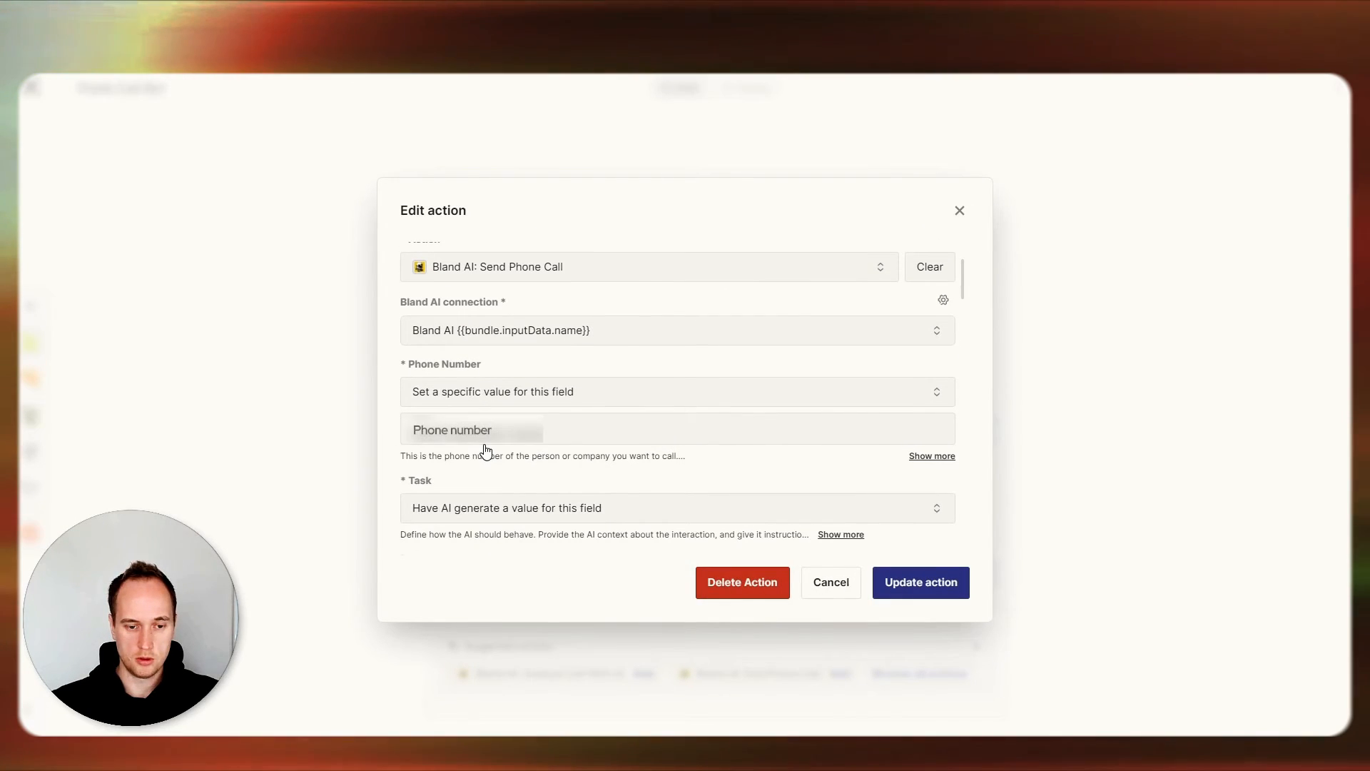
scroll(457, 414, down, 1)
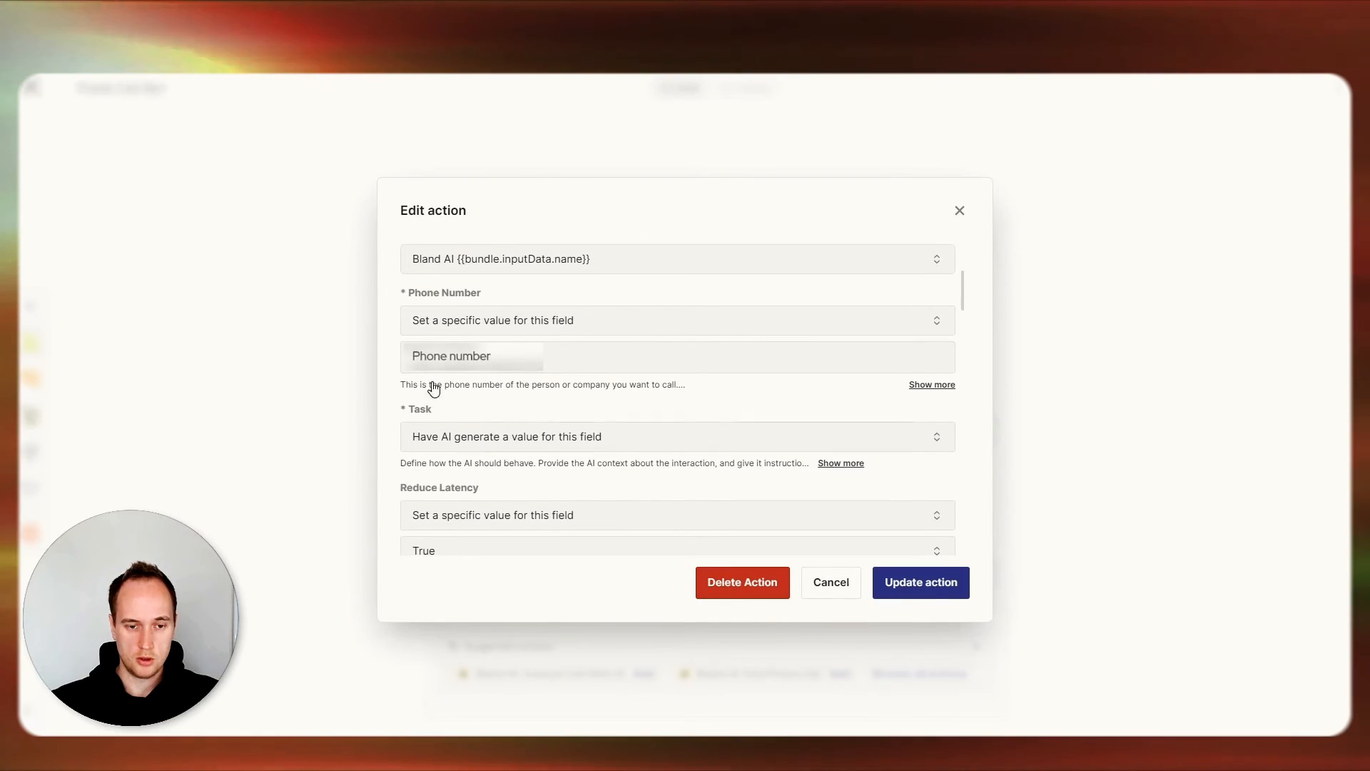
scroll(490, 364, down, 2)
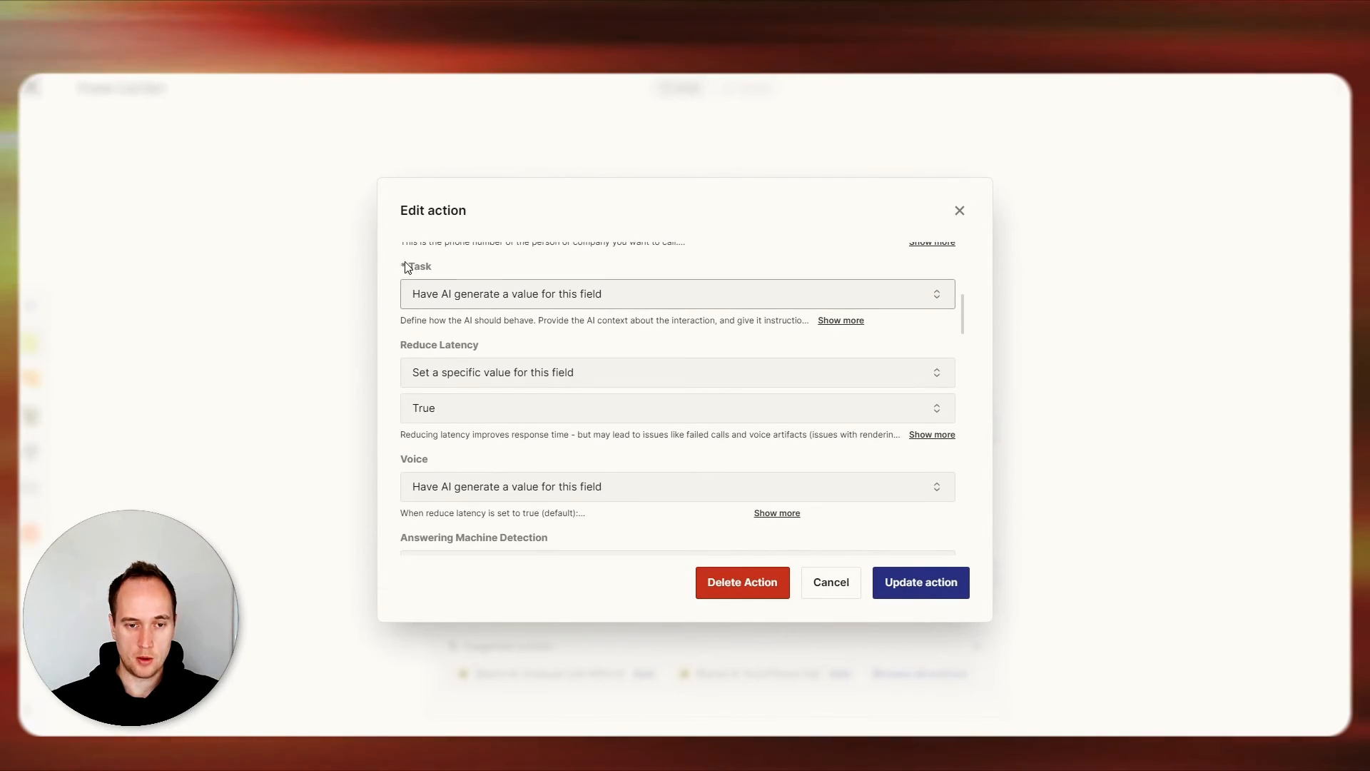
mouse_move(409, 266)
mouse_down()
mouse_move(437, 269)
mouse_move(407, 266)
mouse_up()
click(443, 271)
click(412, 266)
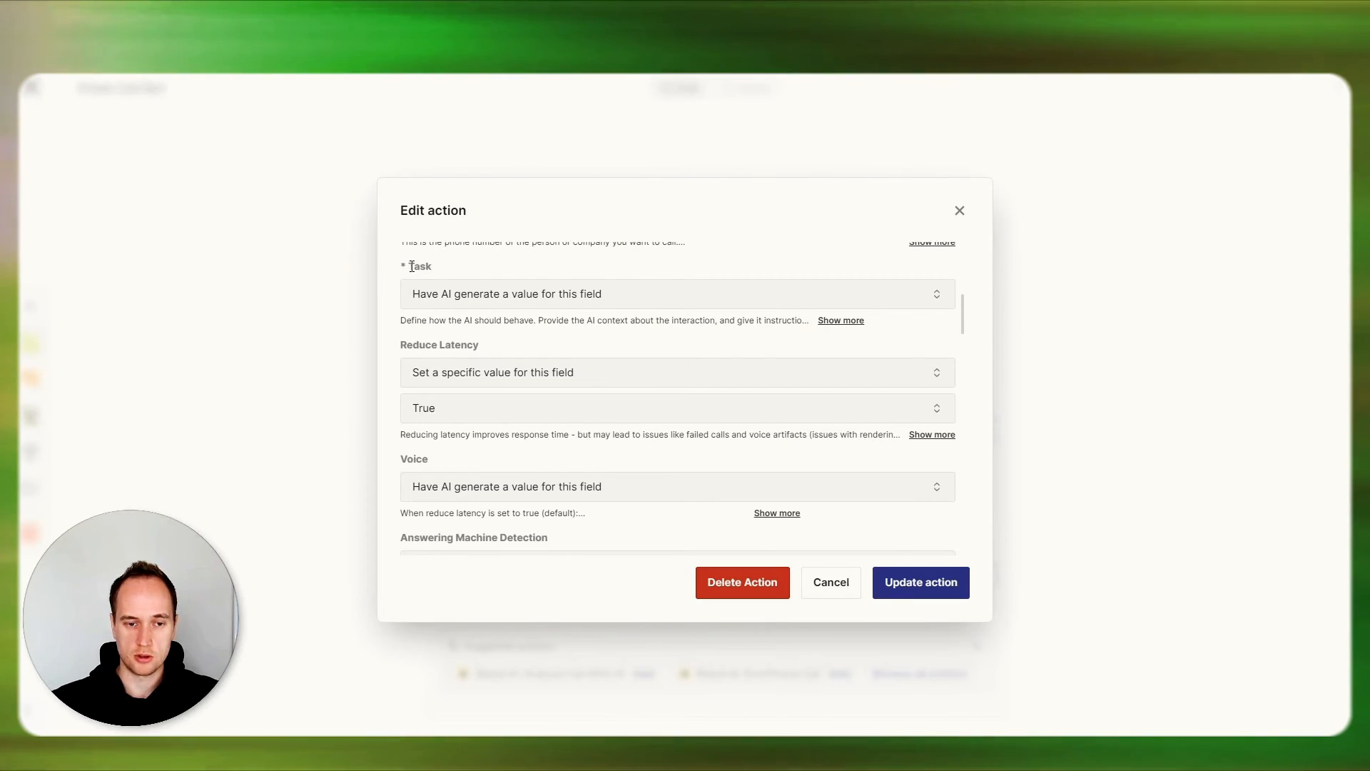
click(960, 211)
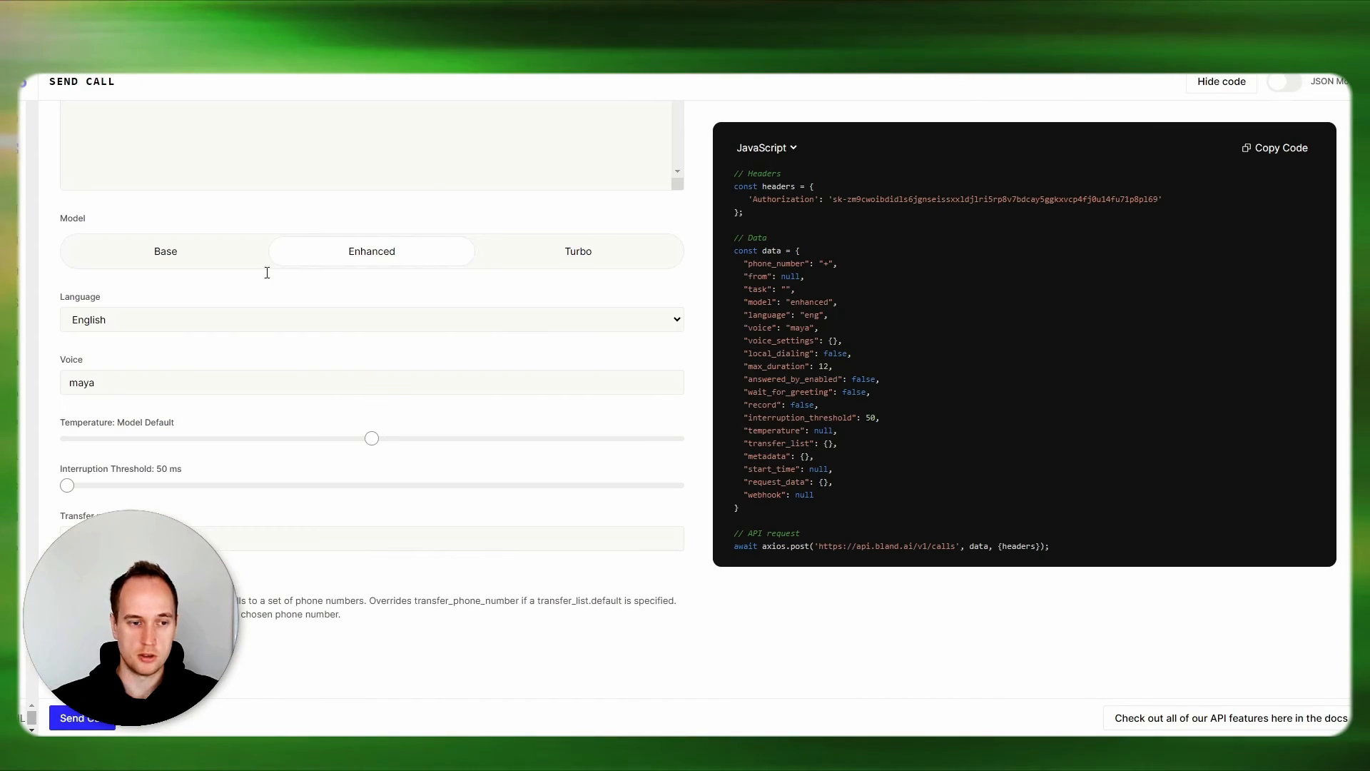
scroll(267, 270, up, 3)
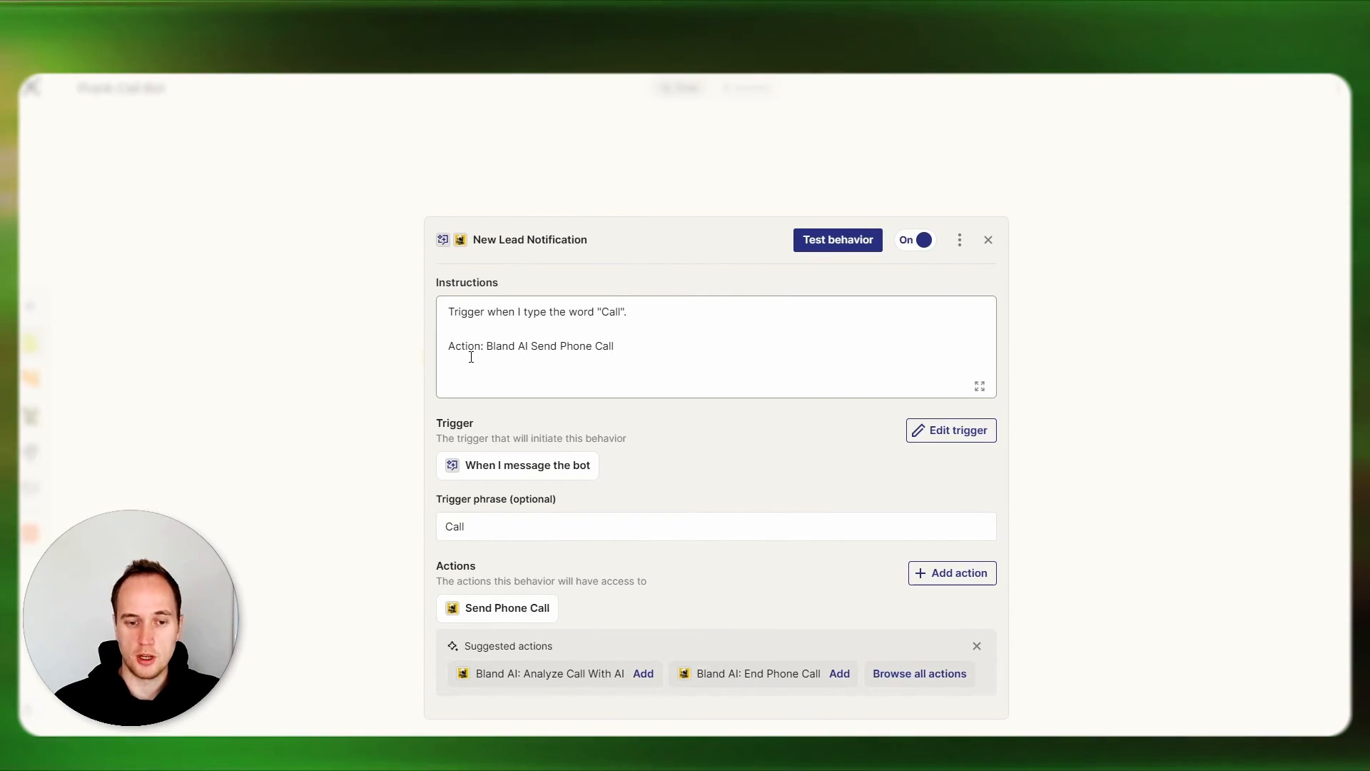
Add a "Task:" line to the behavior's instructions telling the prank caller to call a named friend with a yo mumma joke, and close the behavior.
click(492, 611)
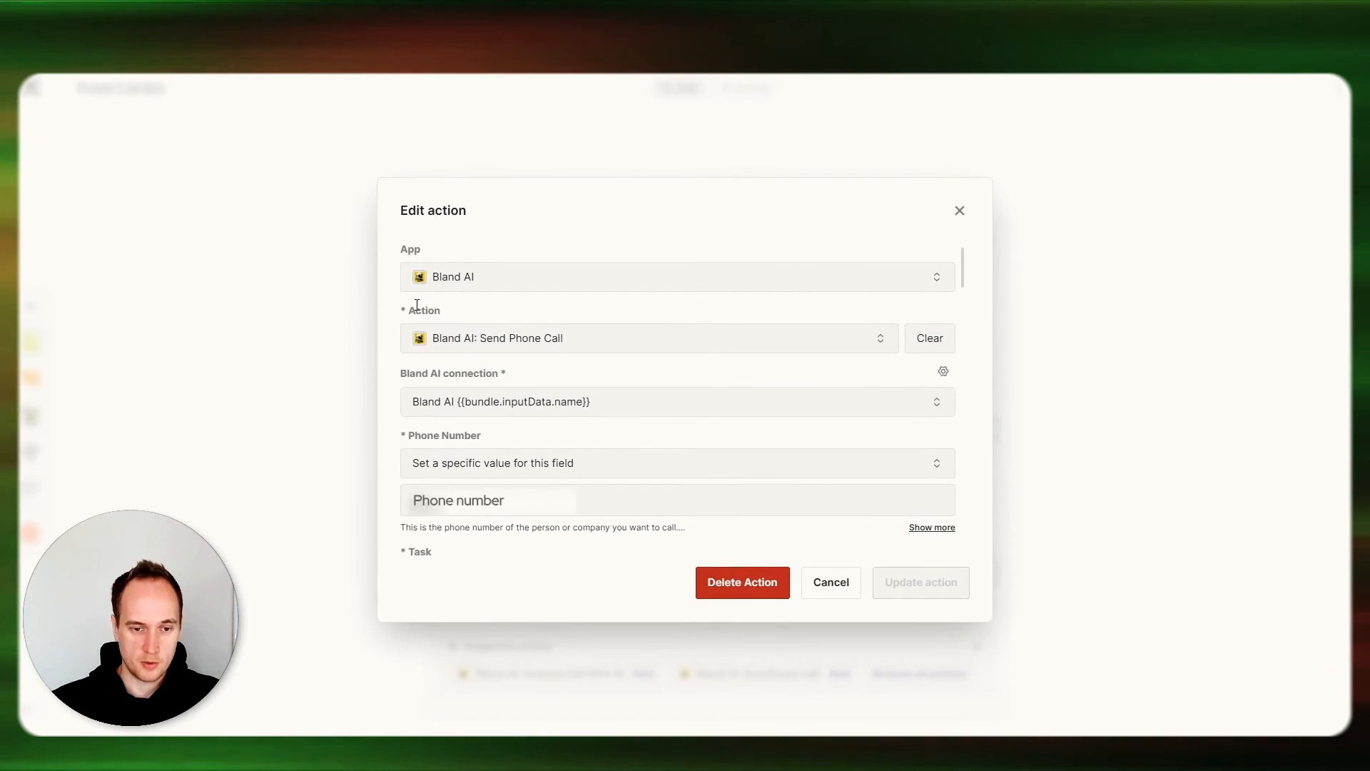
scroll(421, 365, down, 3)
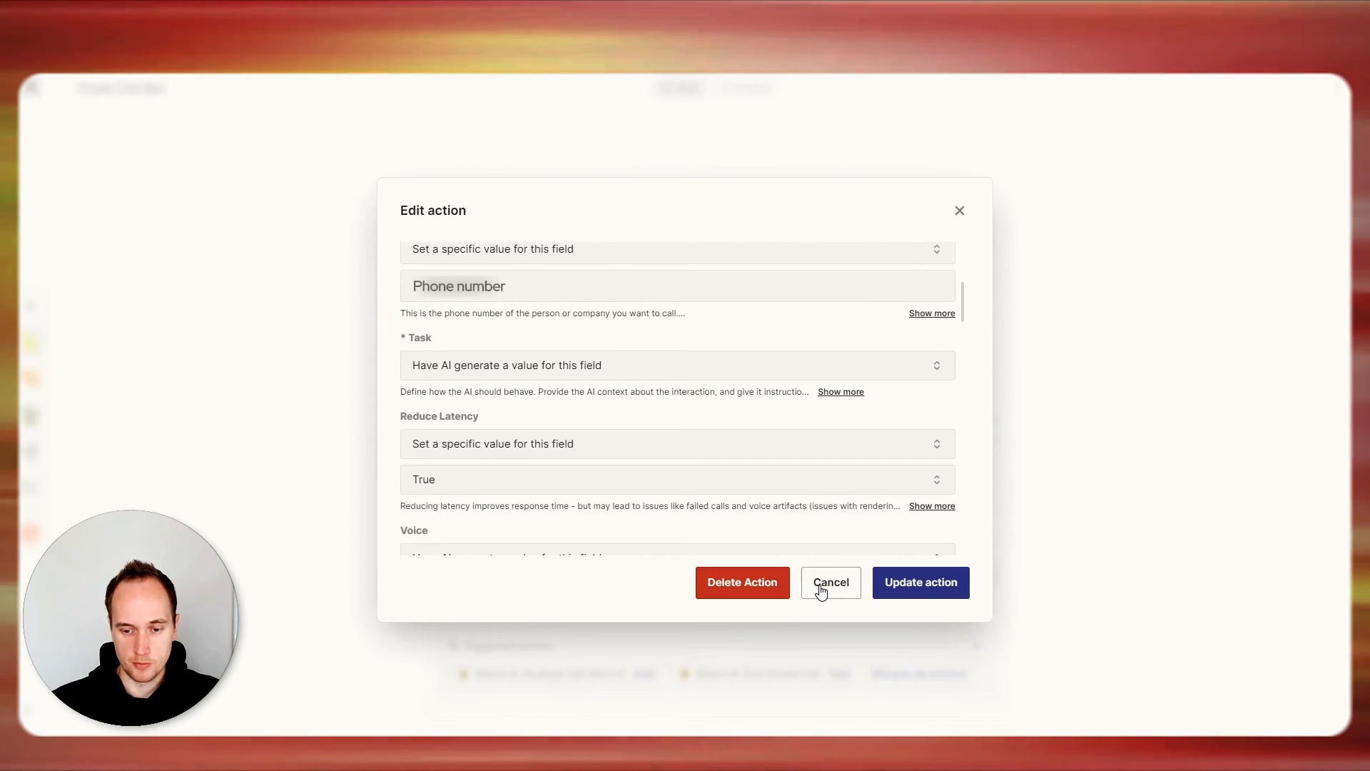
click(821, 589)
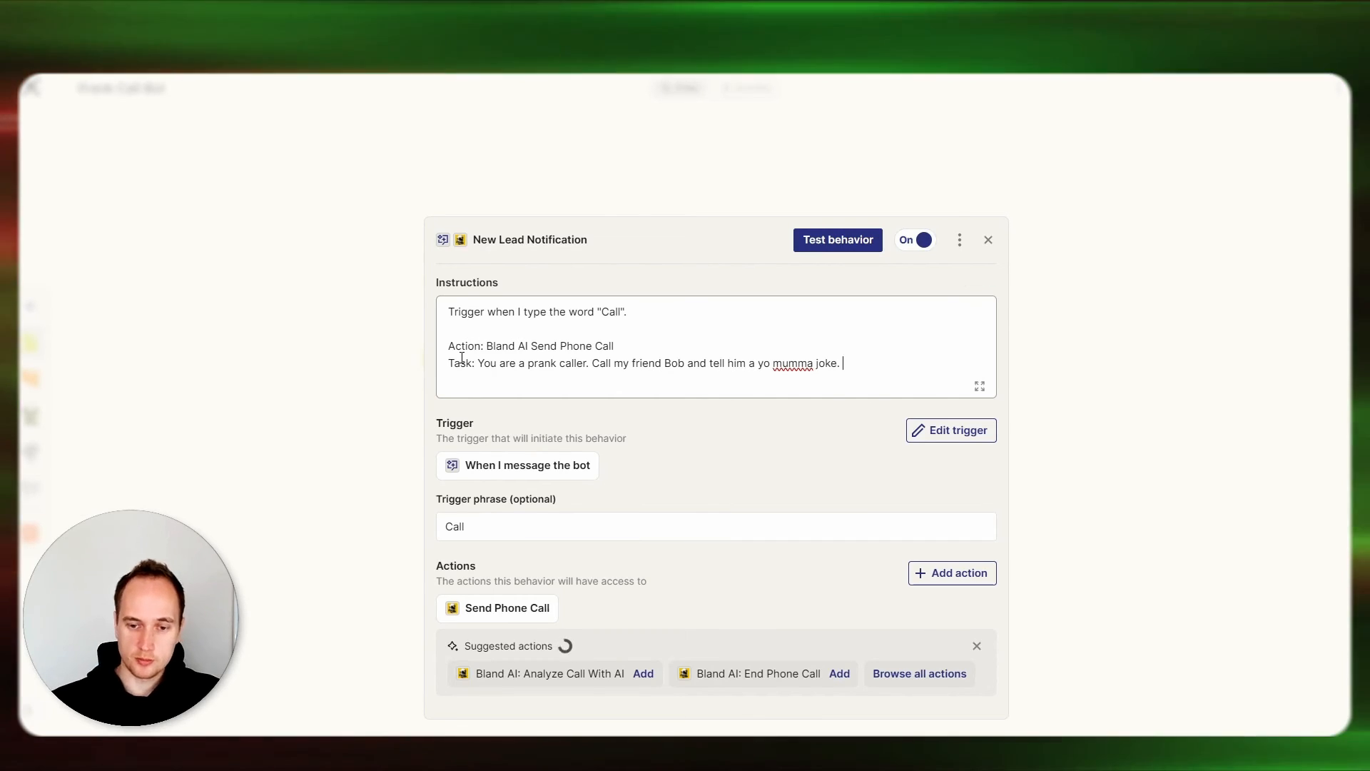
click(860, 368)
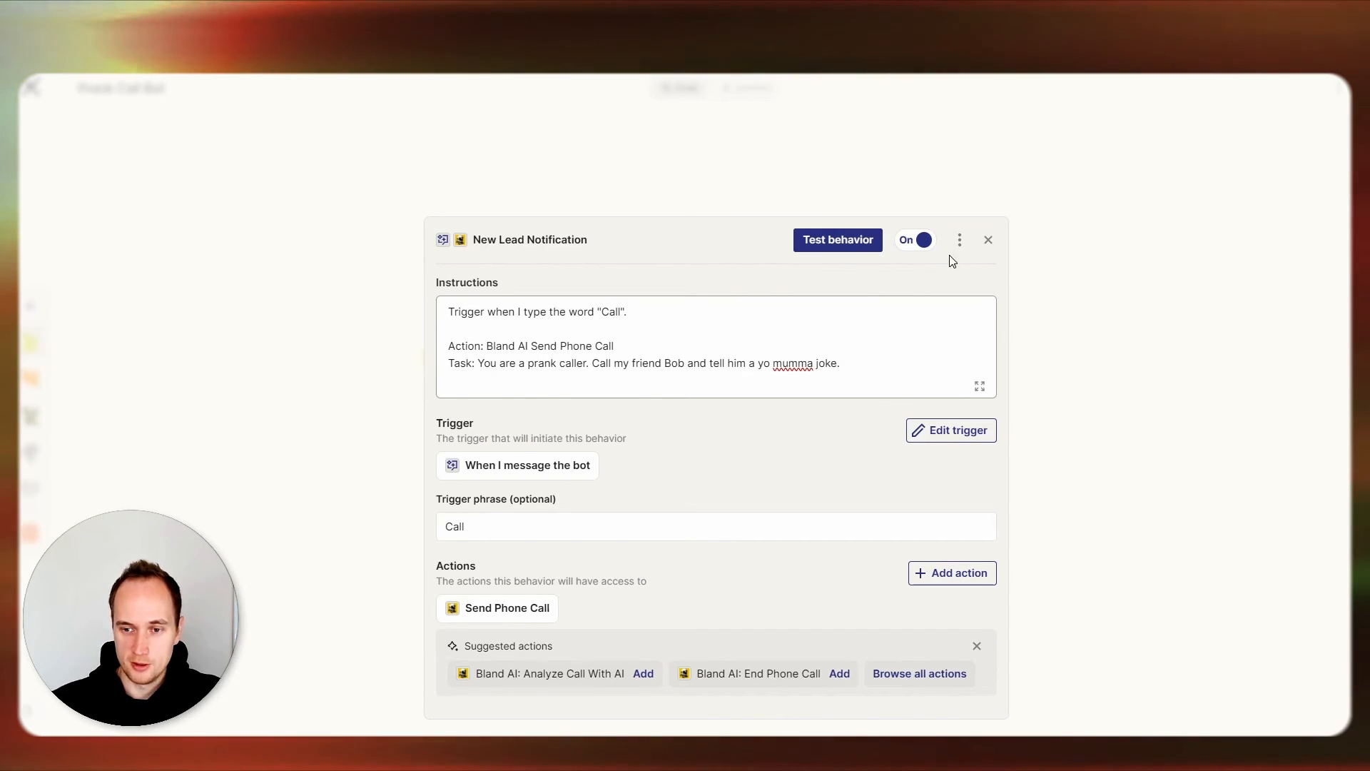
click(989, 242)
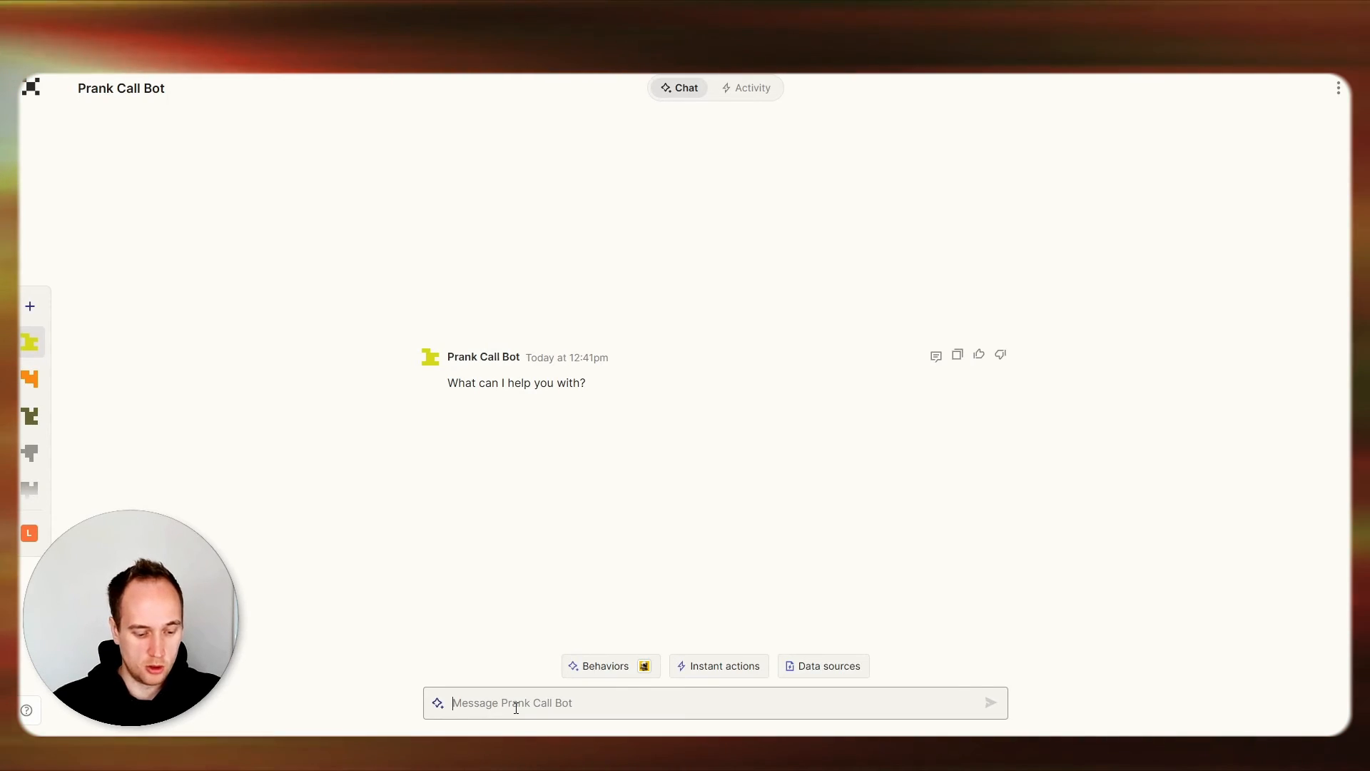
Send the message "Call" to Prank Call Bot and open the reply thread of the triggered behavior.
text(Call)
key(Return)
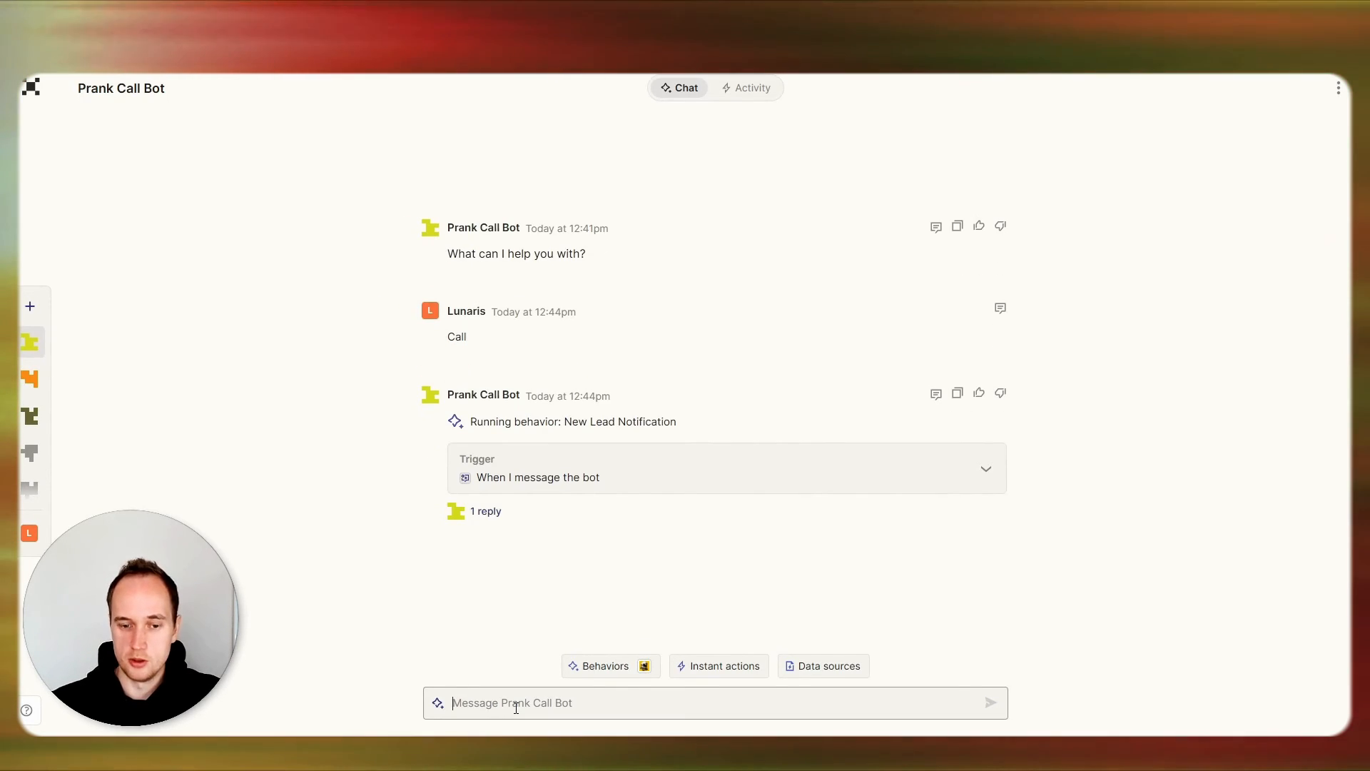
click(486, 512)
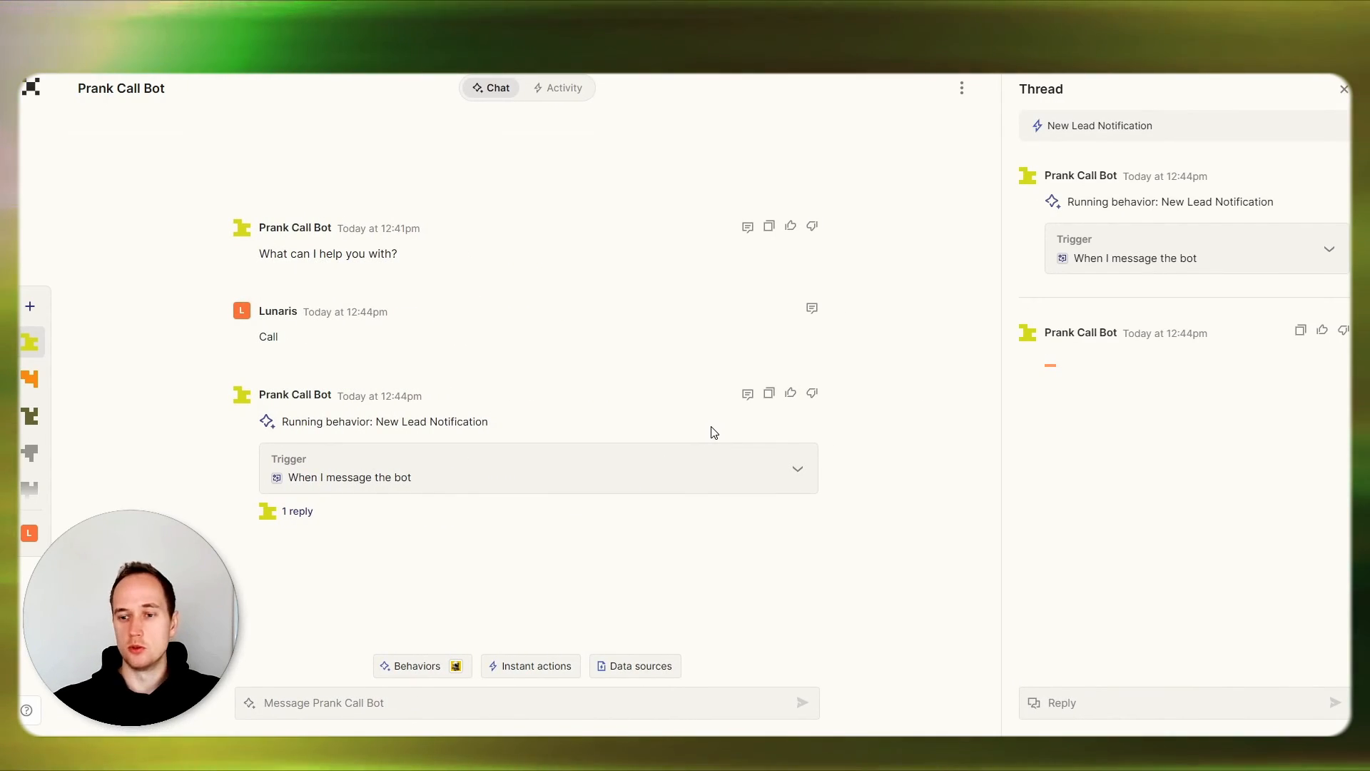